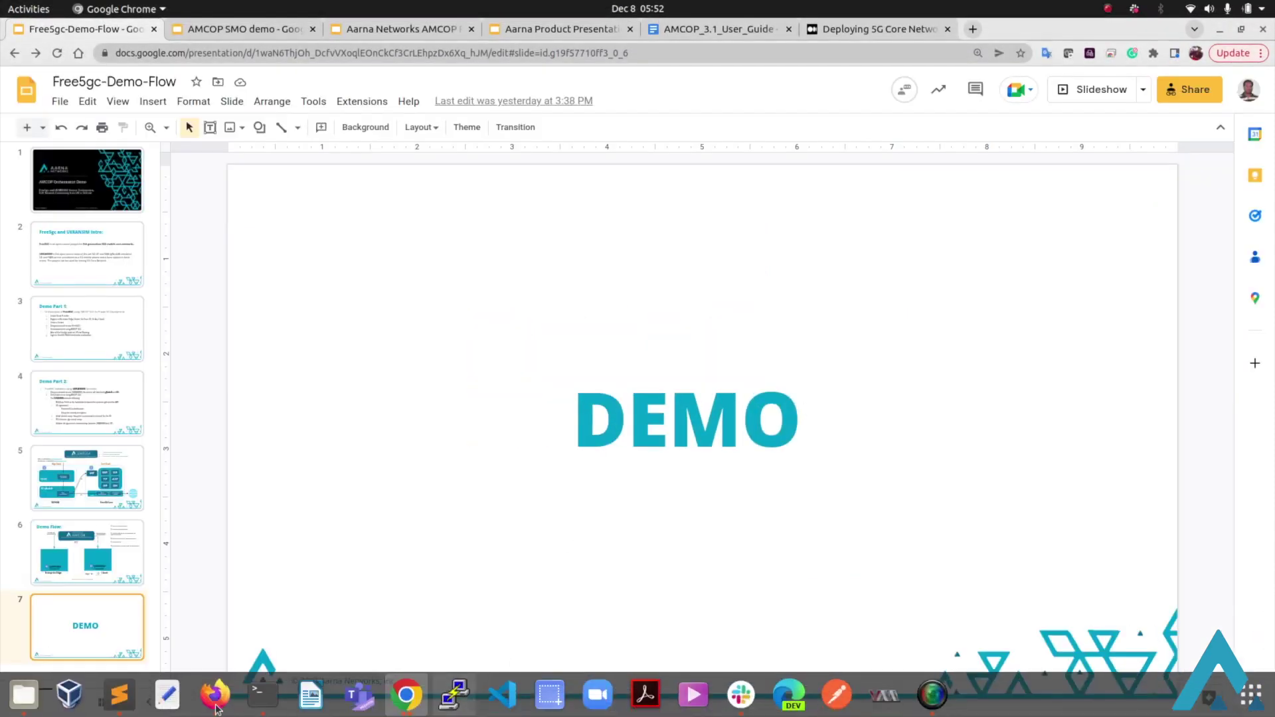
Step: Switch to Firefox and log in to the AMCOP console with the prefilled admin credentials
left_click(226, 692)
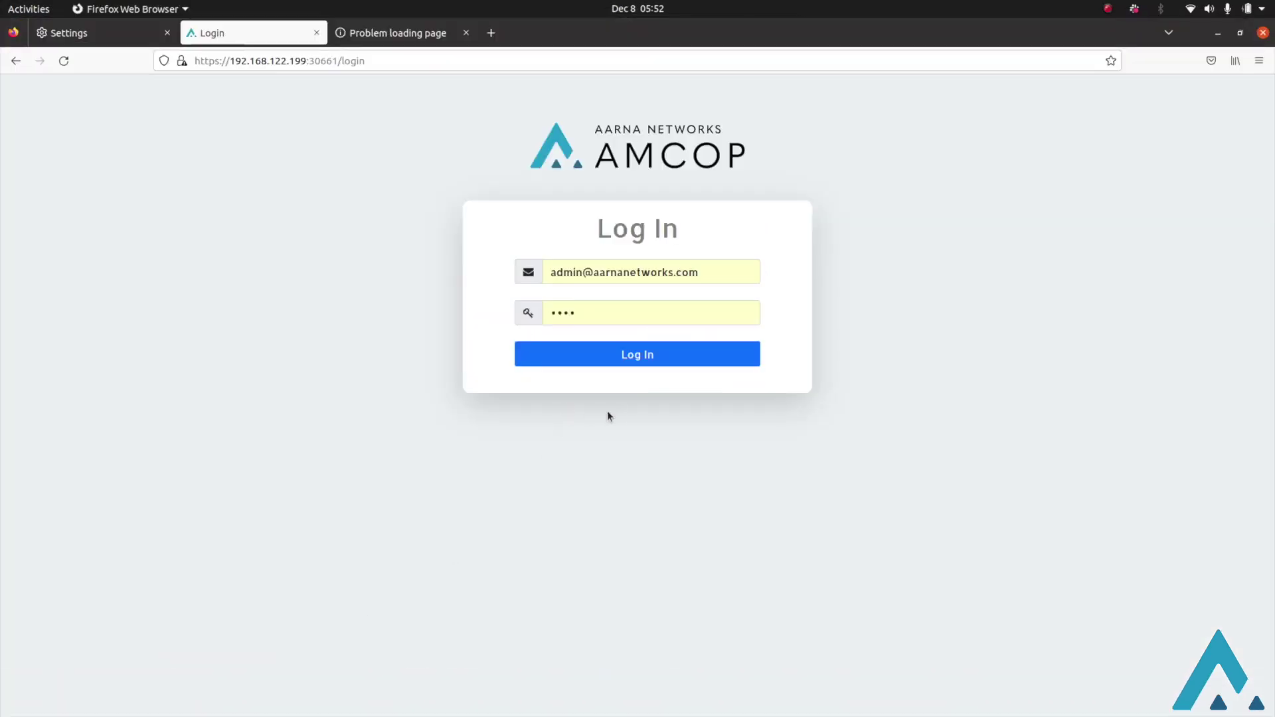
left_click(666, 359)
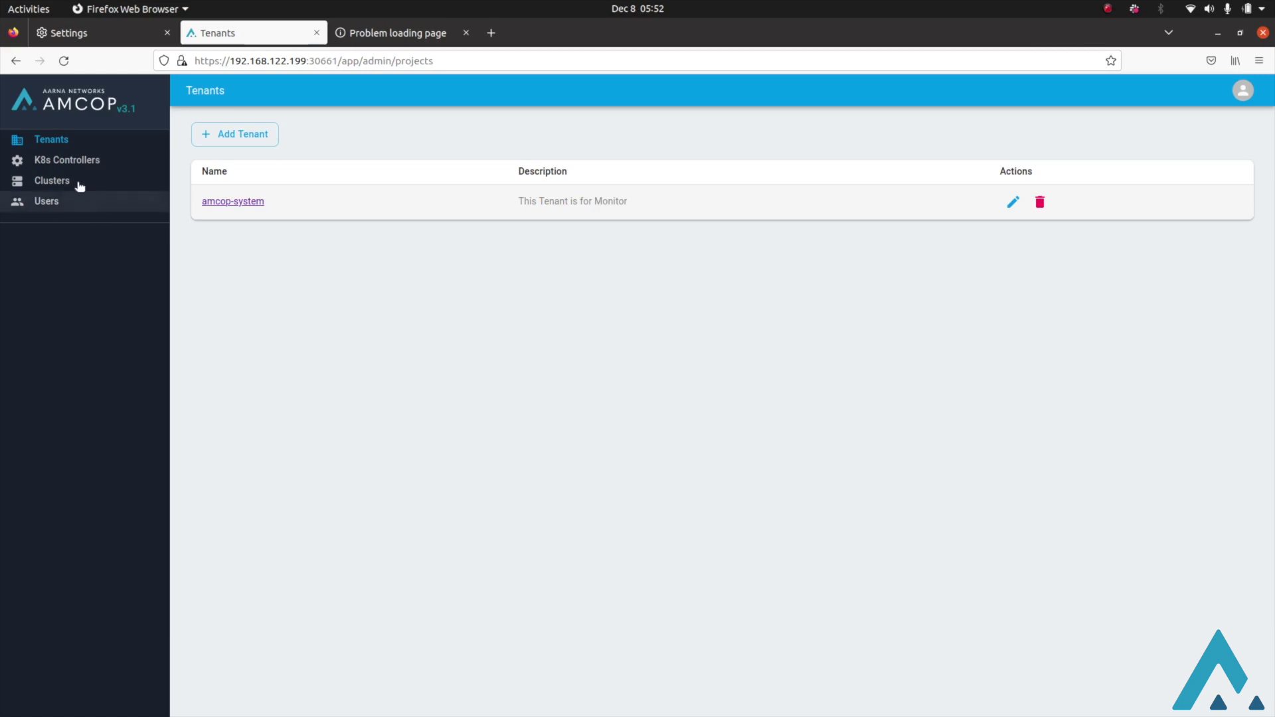
Step: Register a cluster provider named AWS, without a description or Git Ops support
left_click(80, 187)
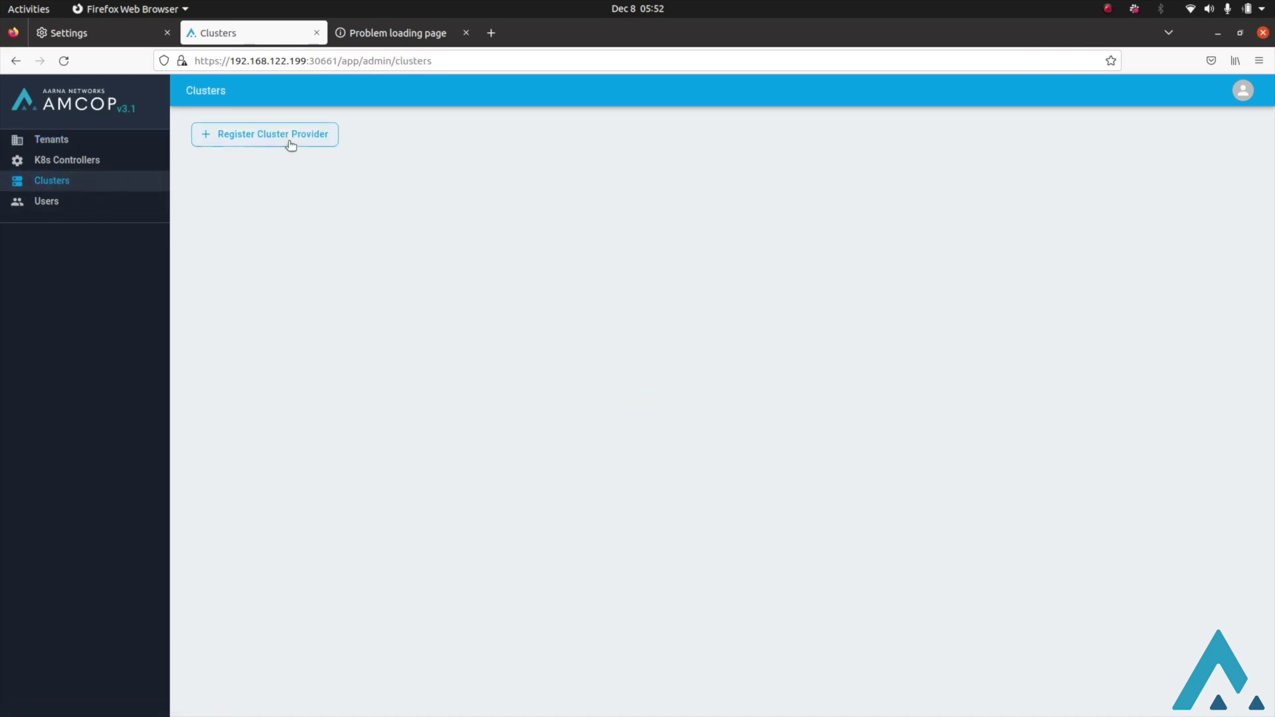
left_click(286, 140)
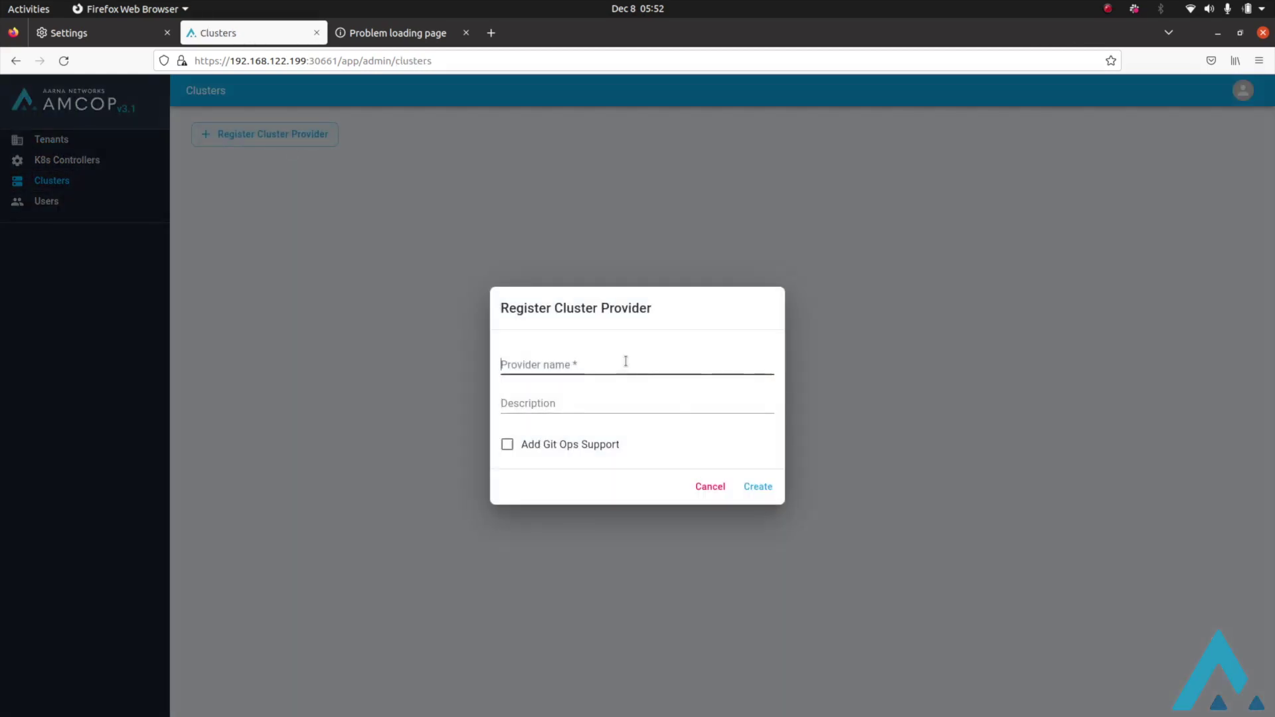
left_click(626, 362)
type("AWS")
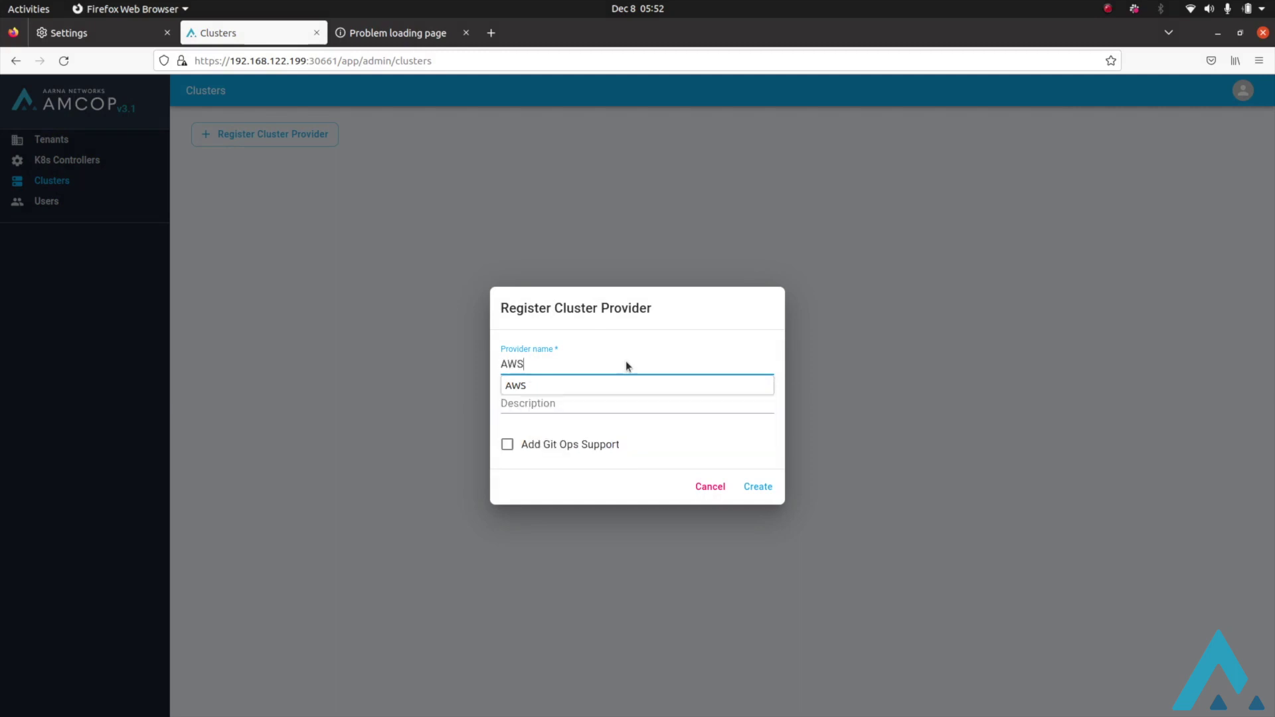
left_click(549, 386)
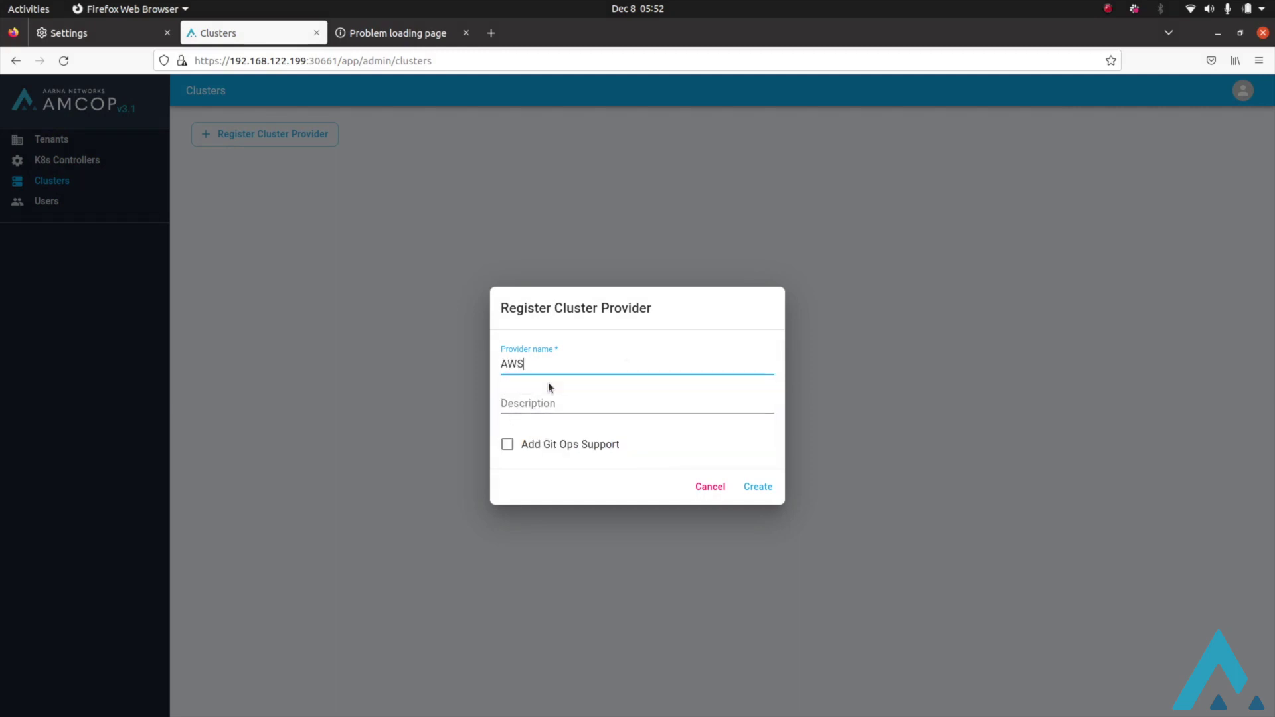
left_click(763, 488)
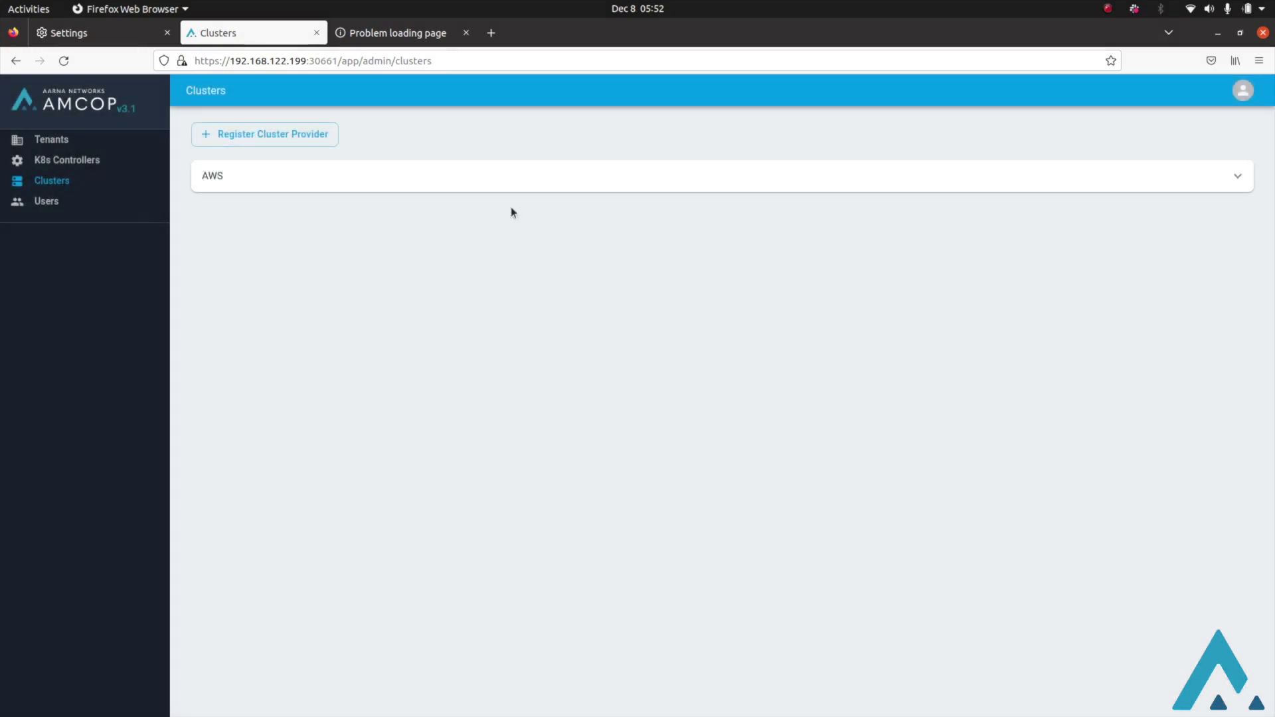
Step: Onboard a cluster named EC2 under the AWS provider, using aws-cloud-ec2 as its cluster config file
left_click(475, 174)
left_click(278, 219)
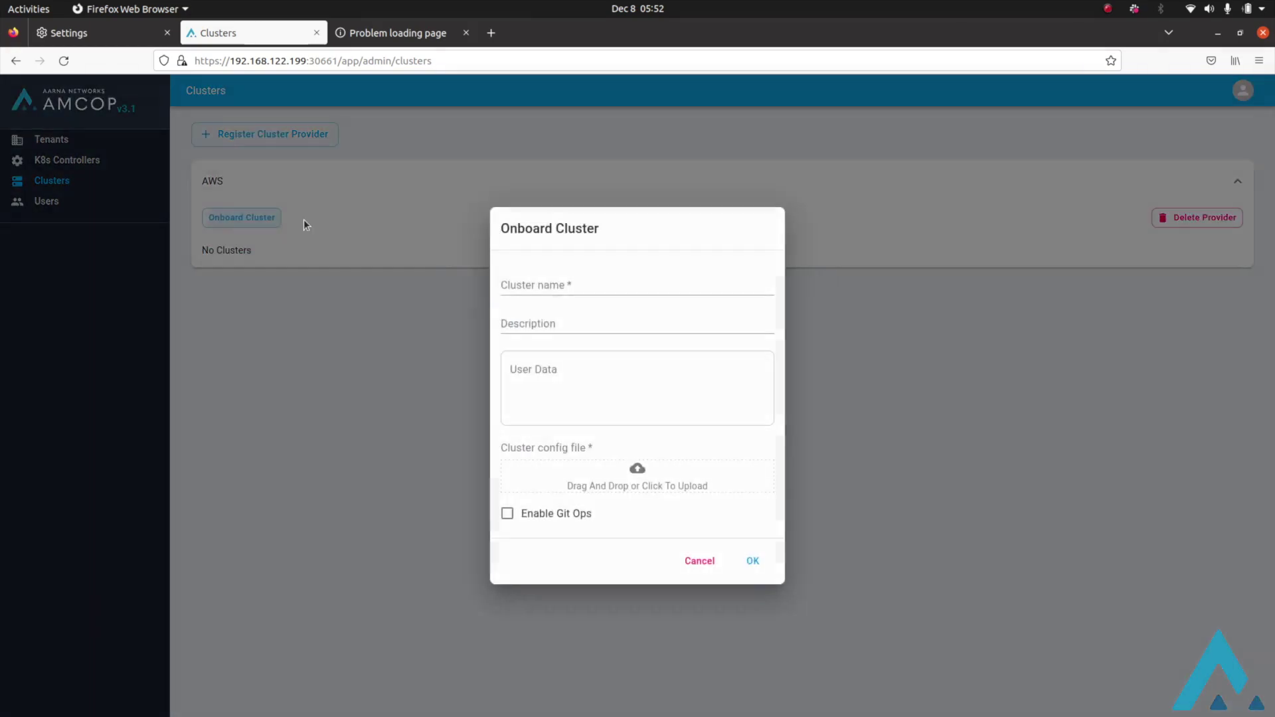
left_click(645, 286)
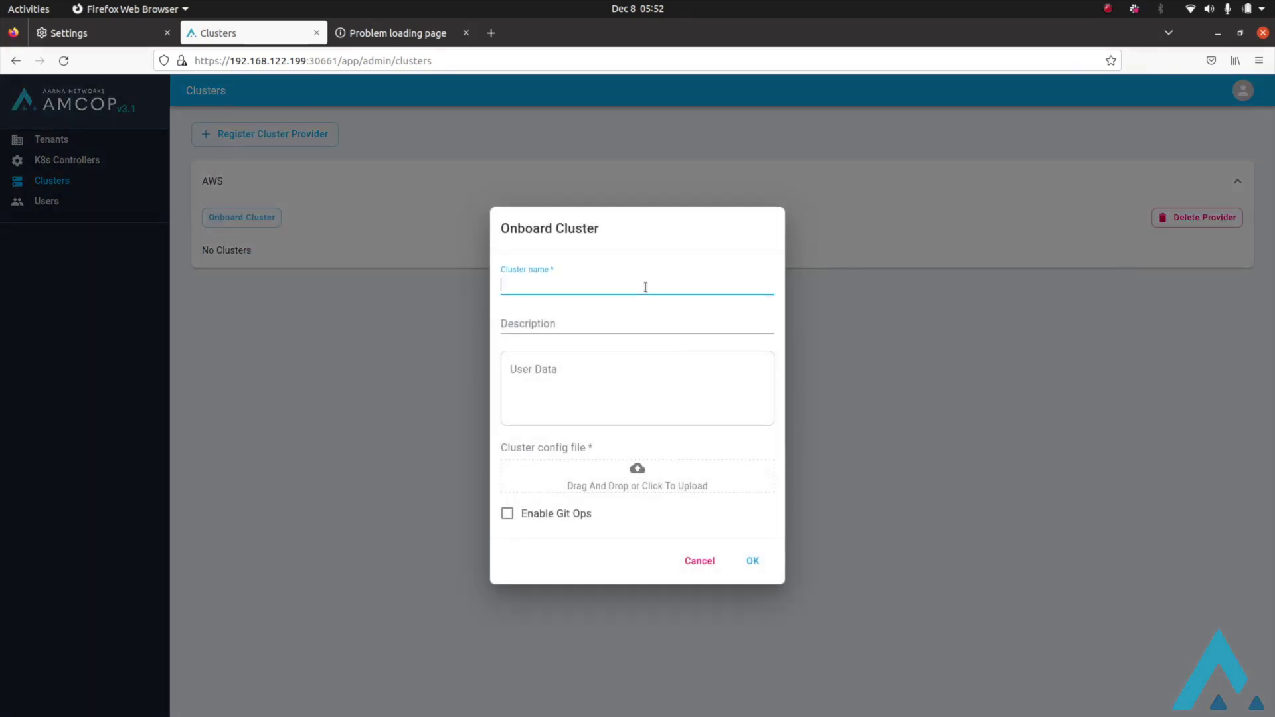
type("EC2")
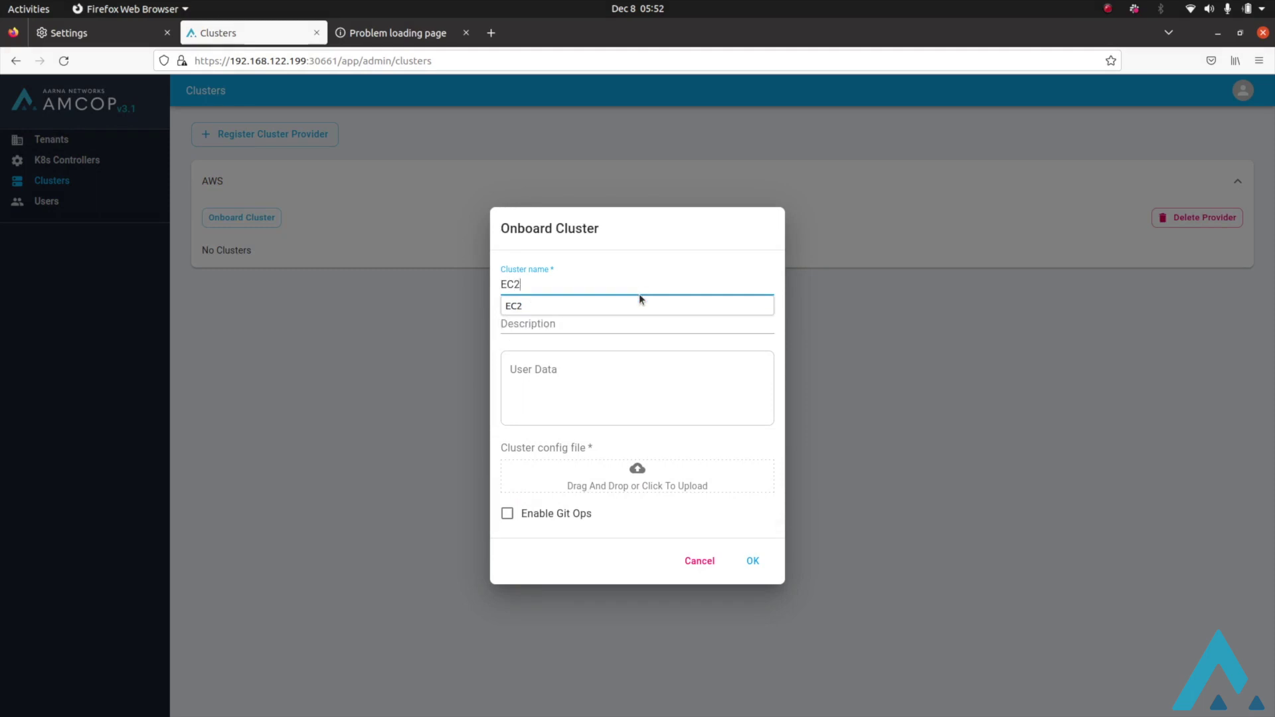
left_click(631, 307)
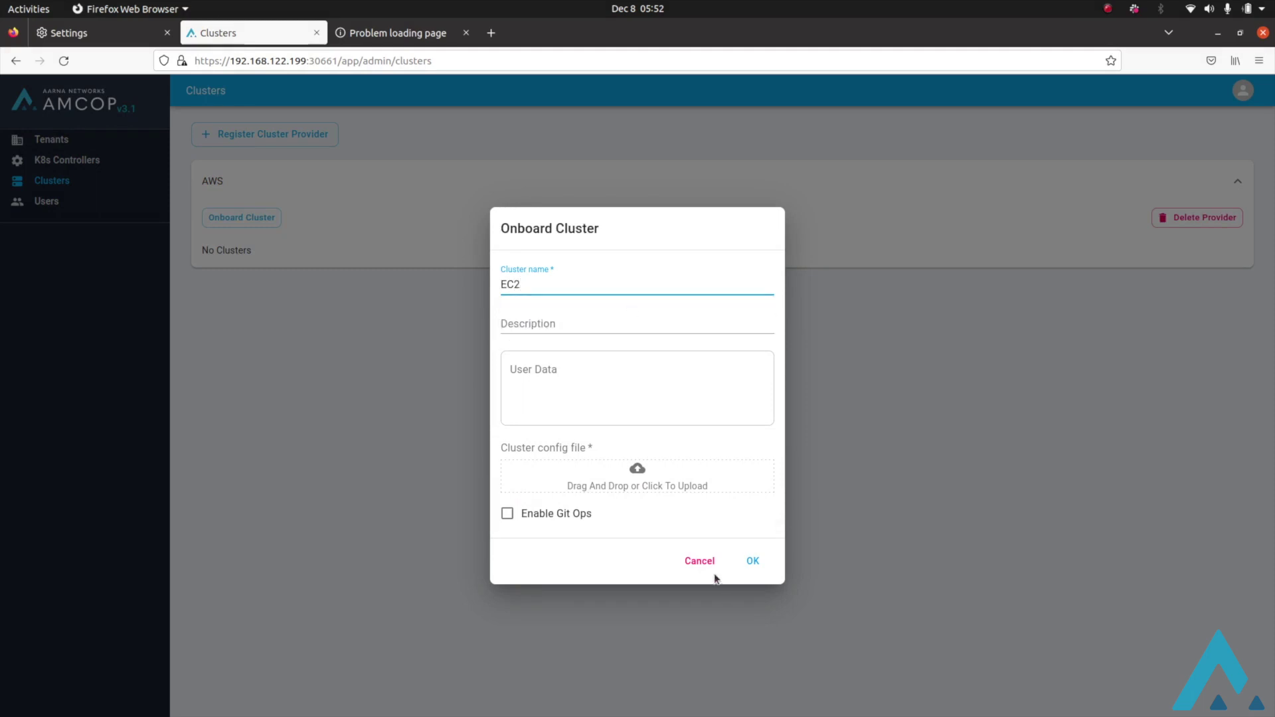
left_click(696, 479)
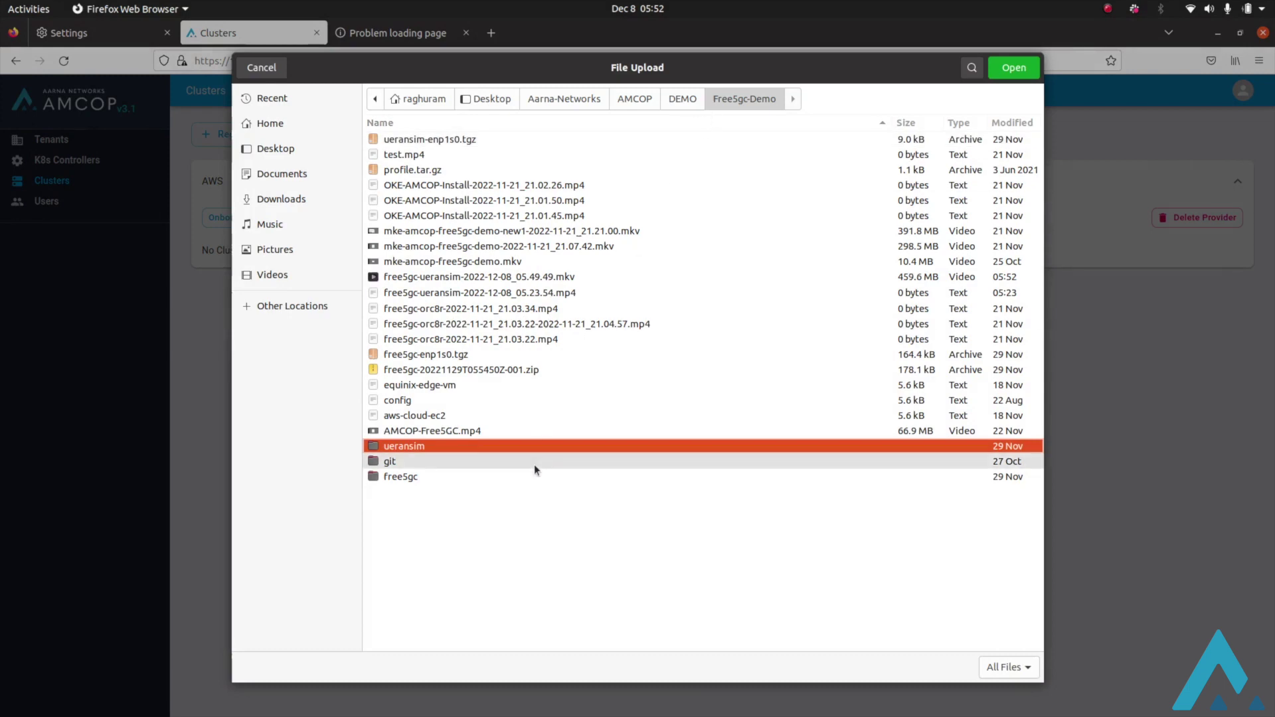
double_click(599, 415)
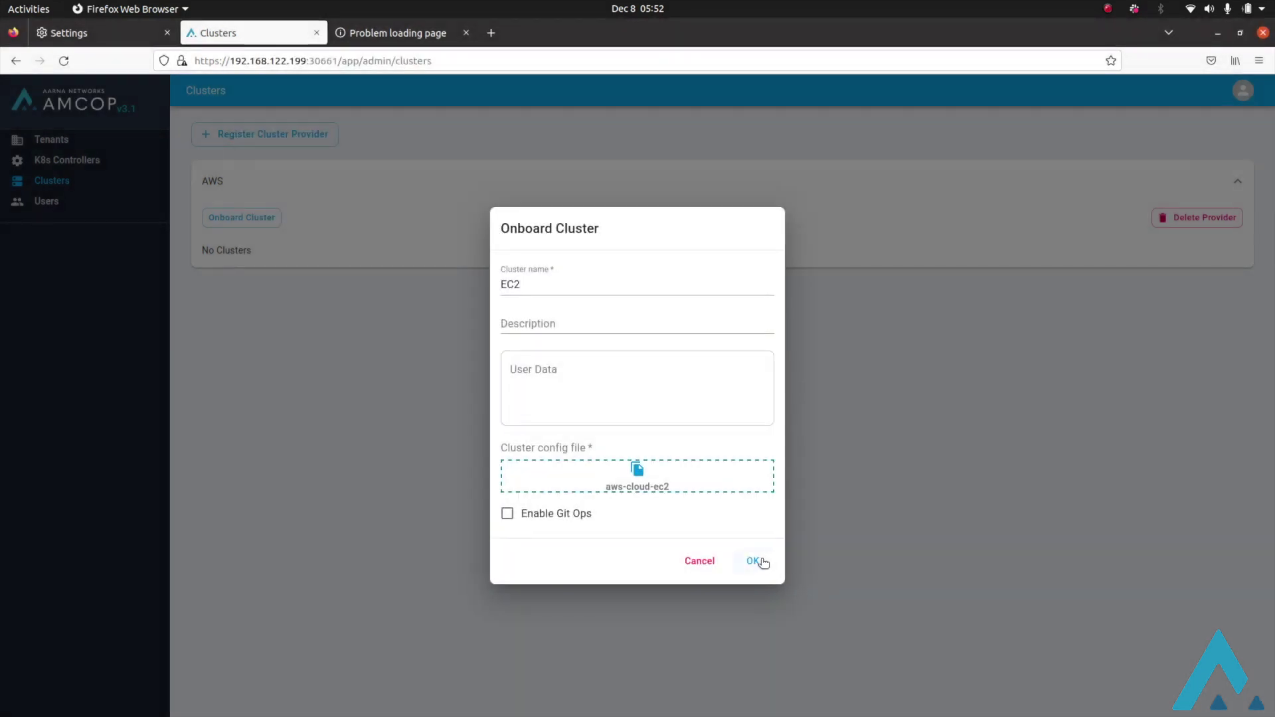
left_click(754, 562)
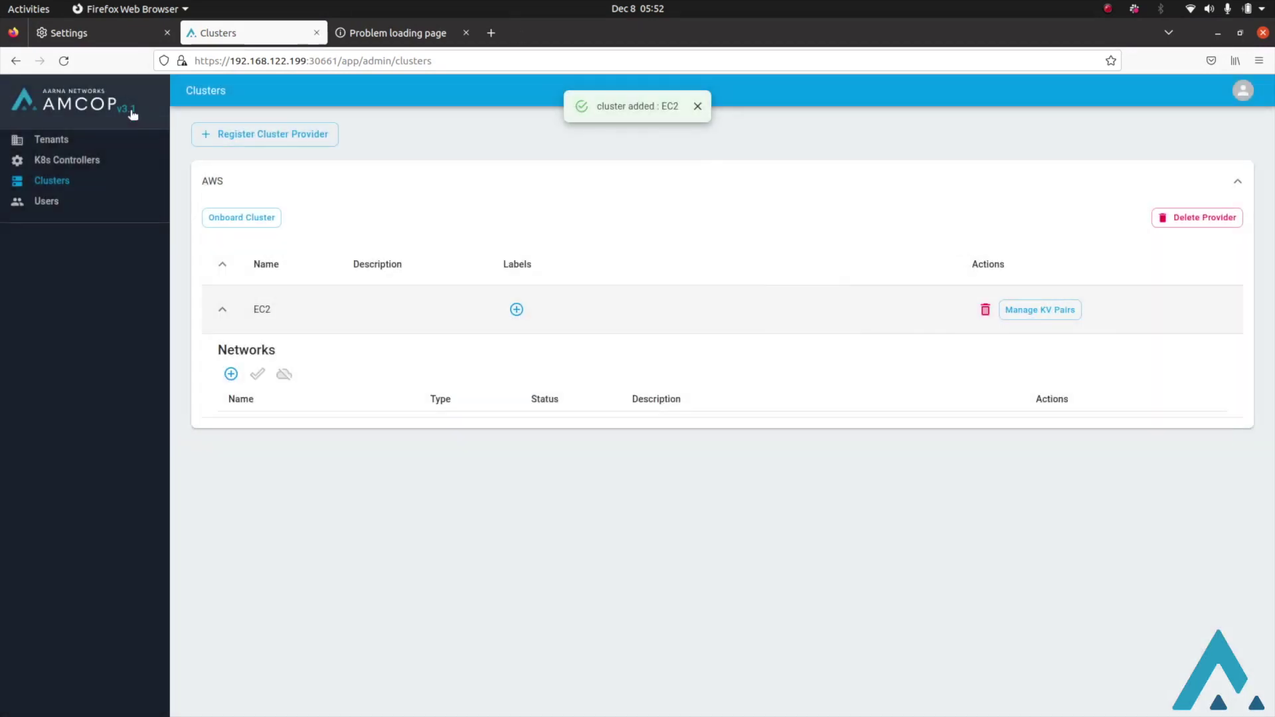
Step: Collapse the AWS provider and register a second cluster provider named Enterprise-Edge
left_click(1240, 178)
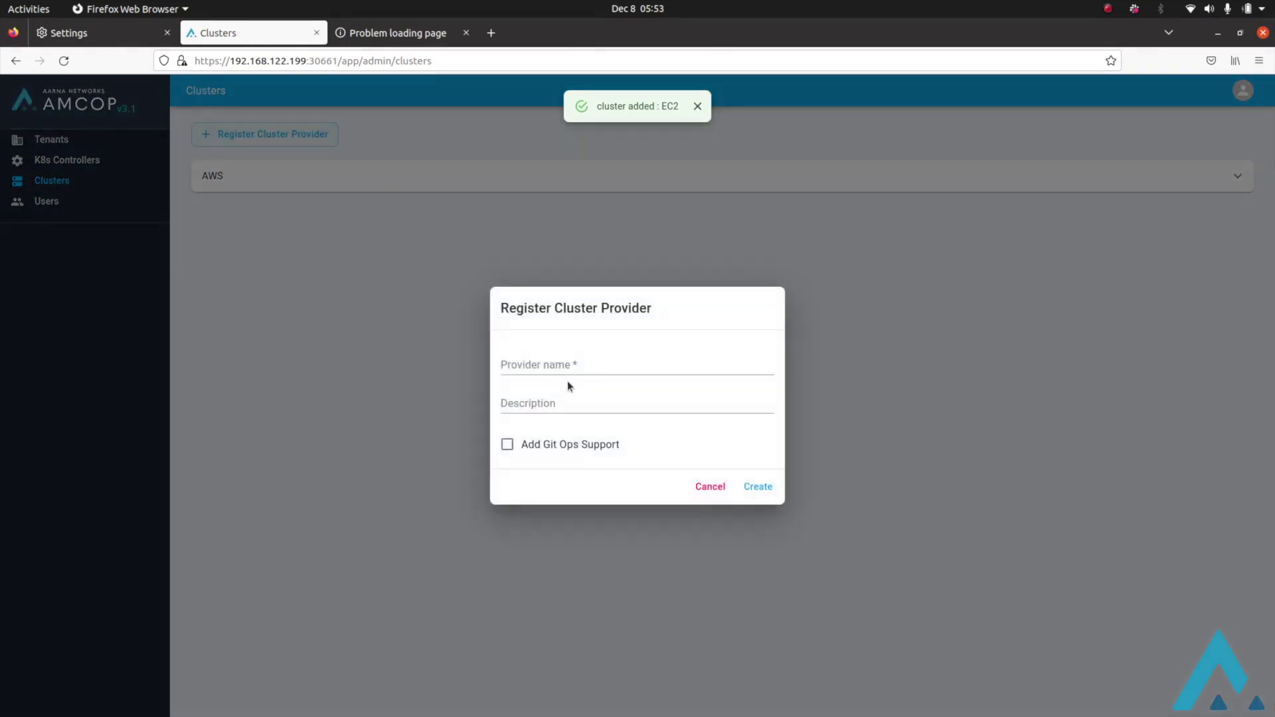
left_click(578, 368)
type("Ene")
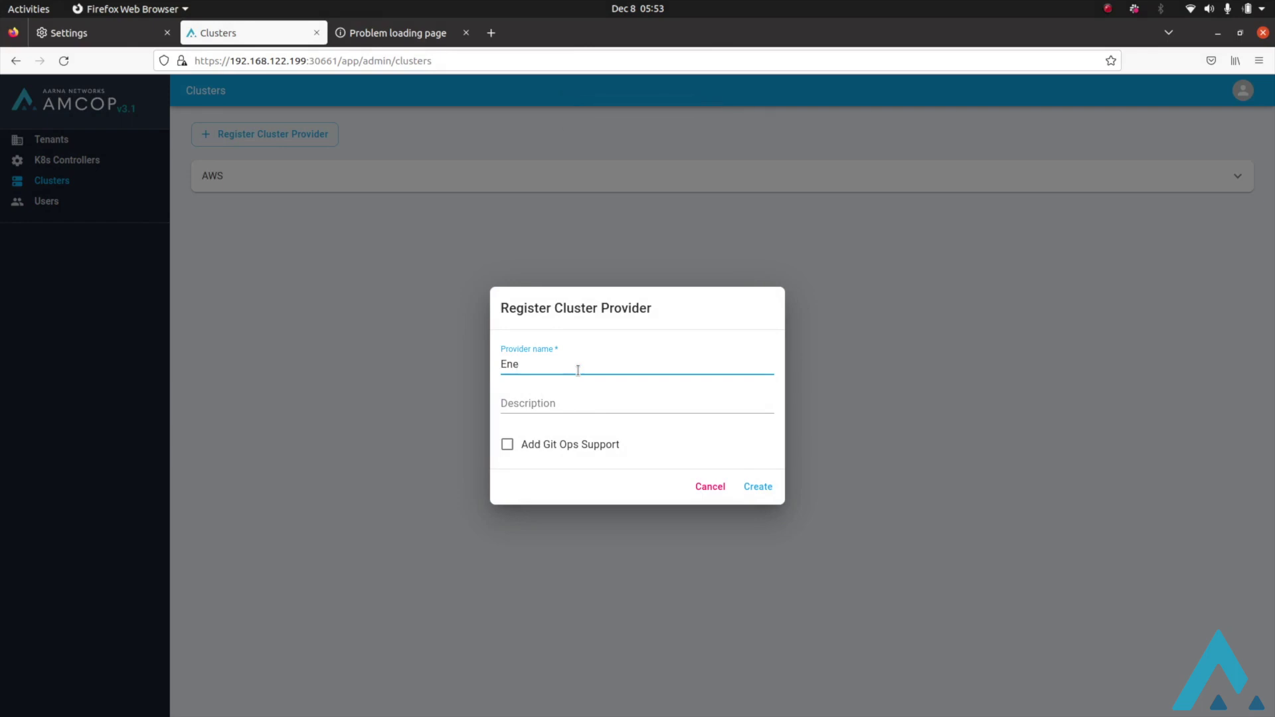
left_click(576, 386)
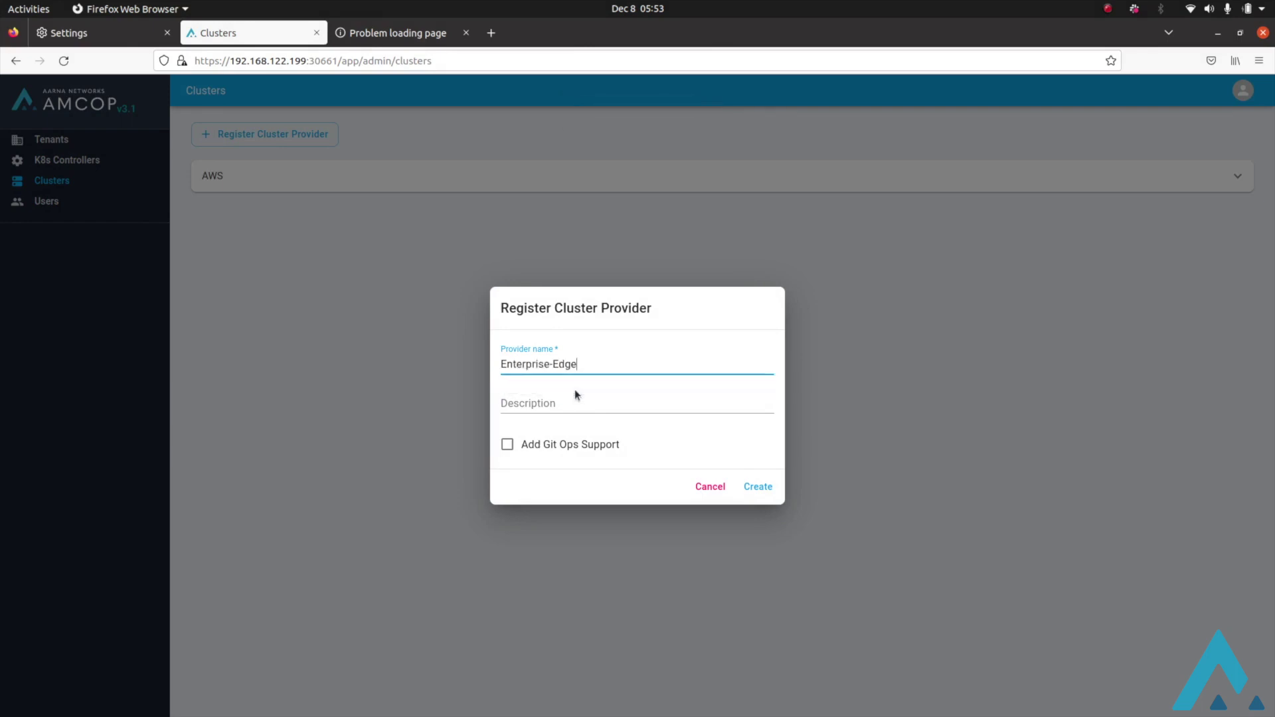
left_click(756, 487)
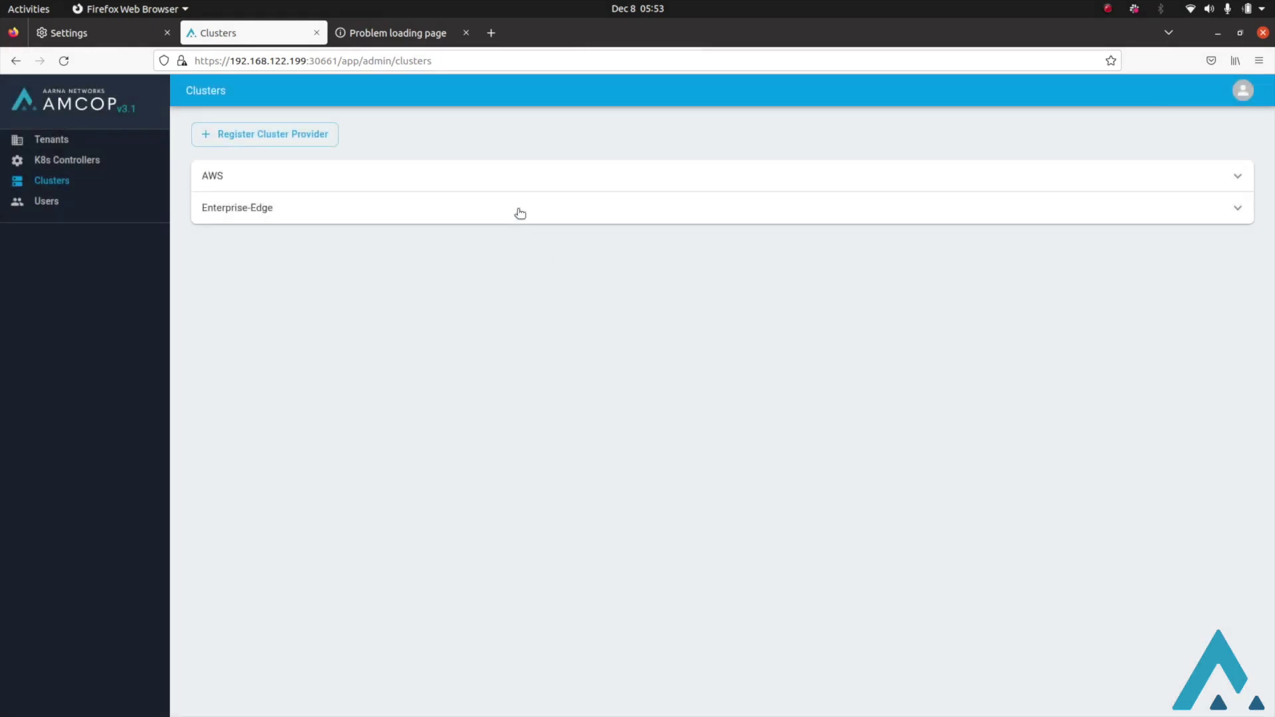
Step: Onboard a cluster named EdgeCluster under the Enterprise-Edge provider, using equinix-edge-vm as its cluster config file
left_click(519, 211)
left_click(241, 260)
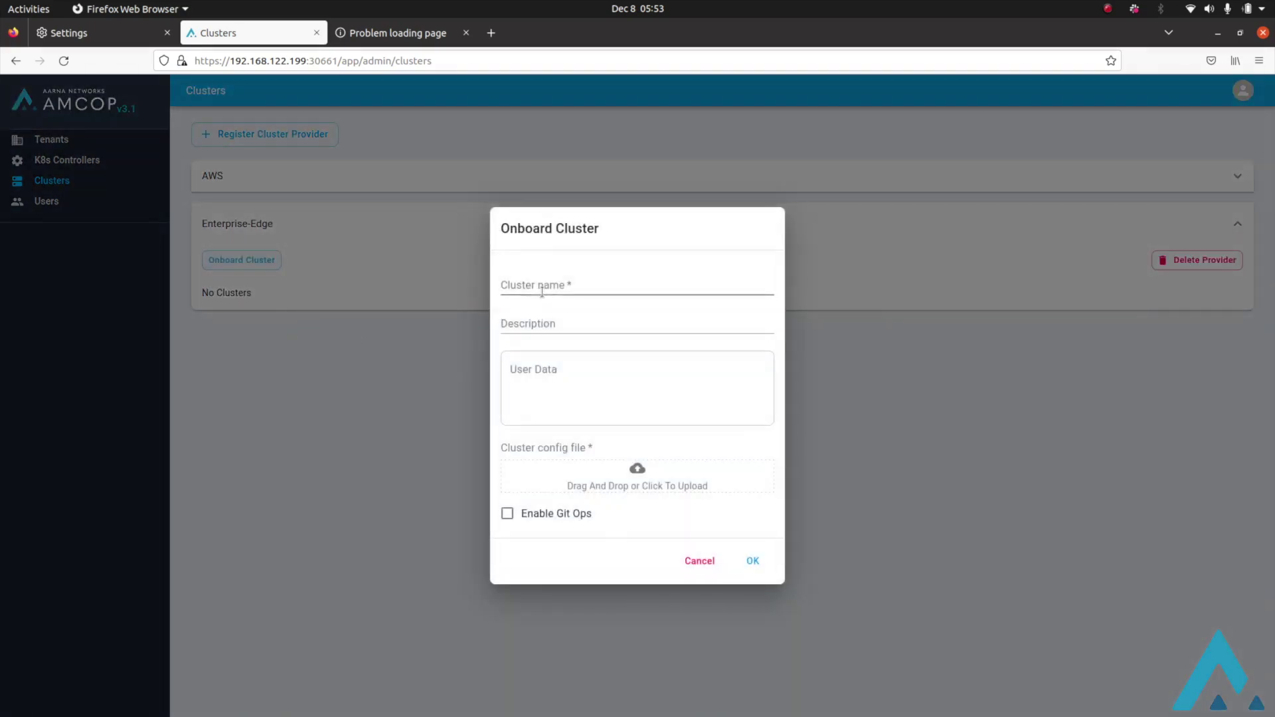
left_click(549, 287)
type("egd")
key("BackSpace")
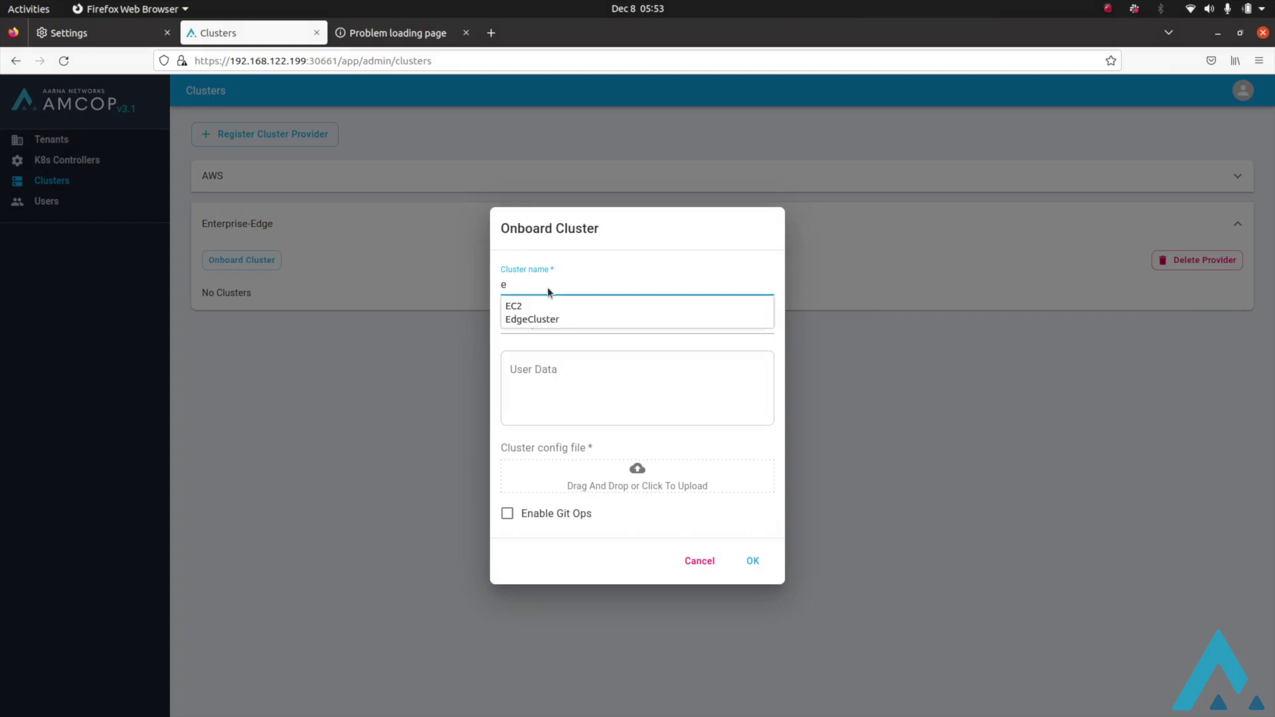
type("dg")
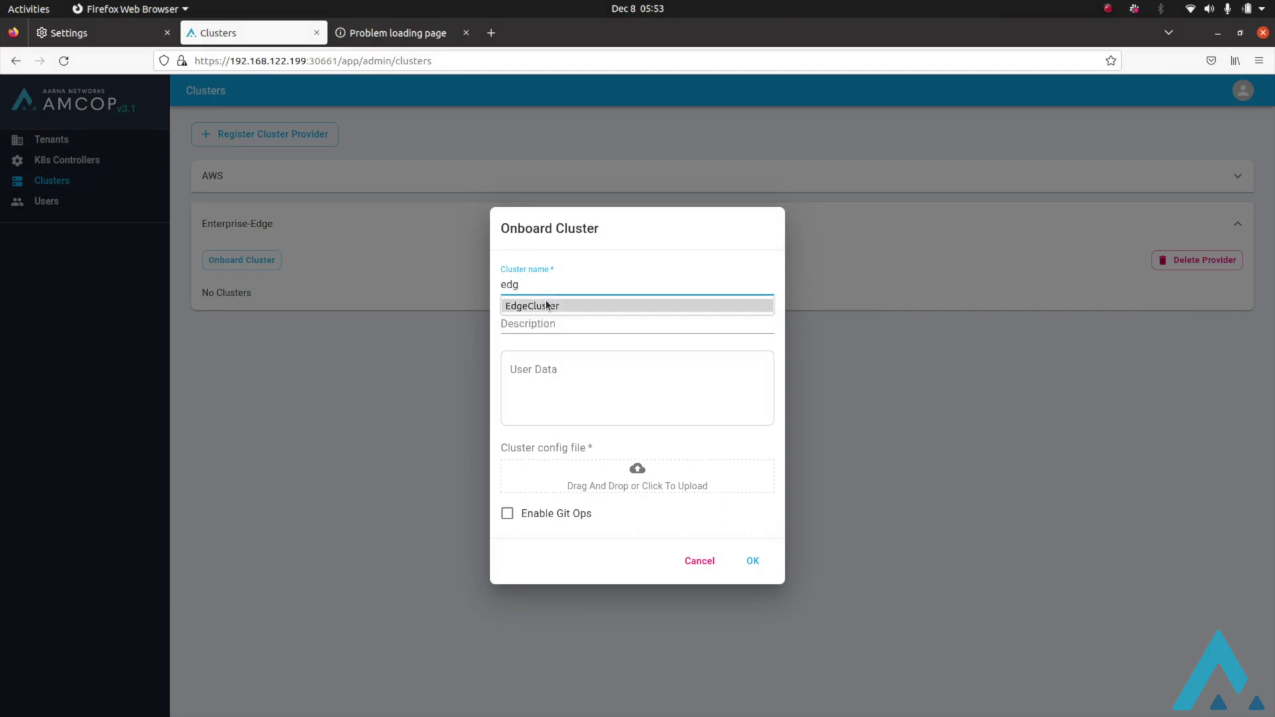
left_click(547, 305)
left_click(688, 485)
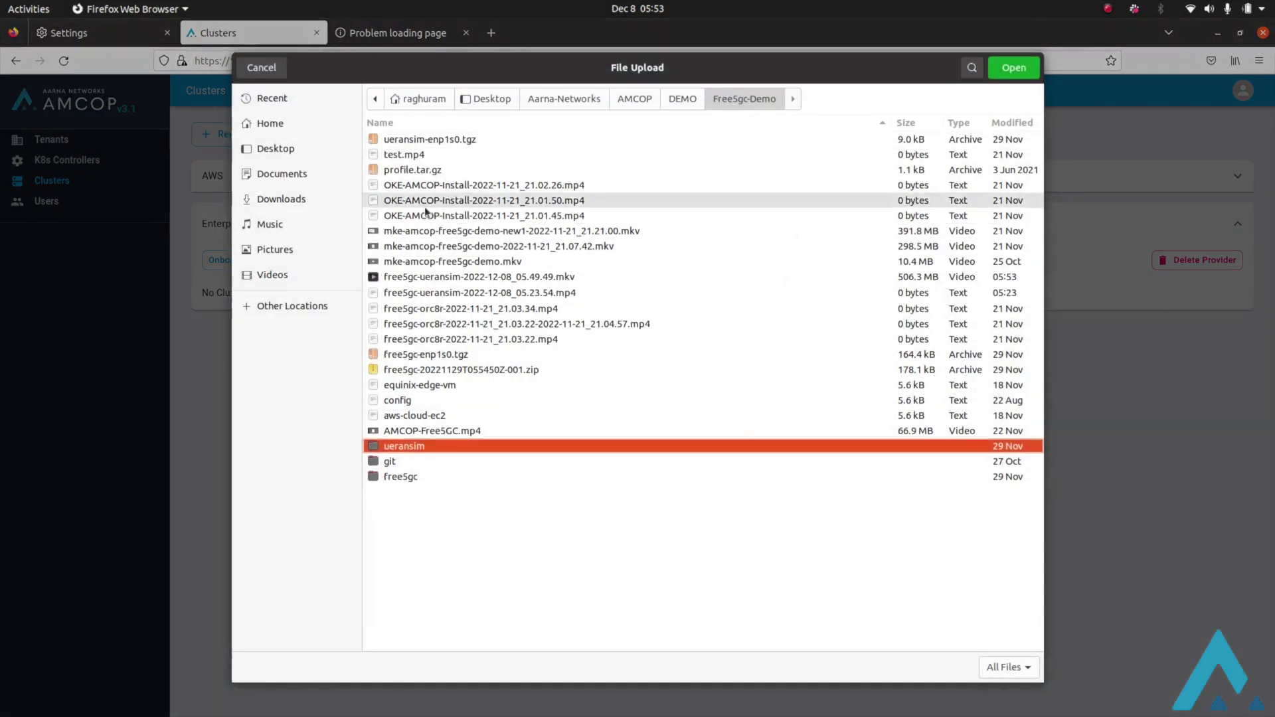
double_click(492, 386)
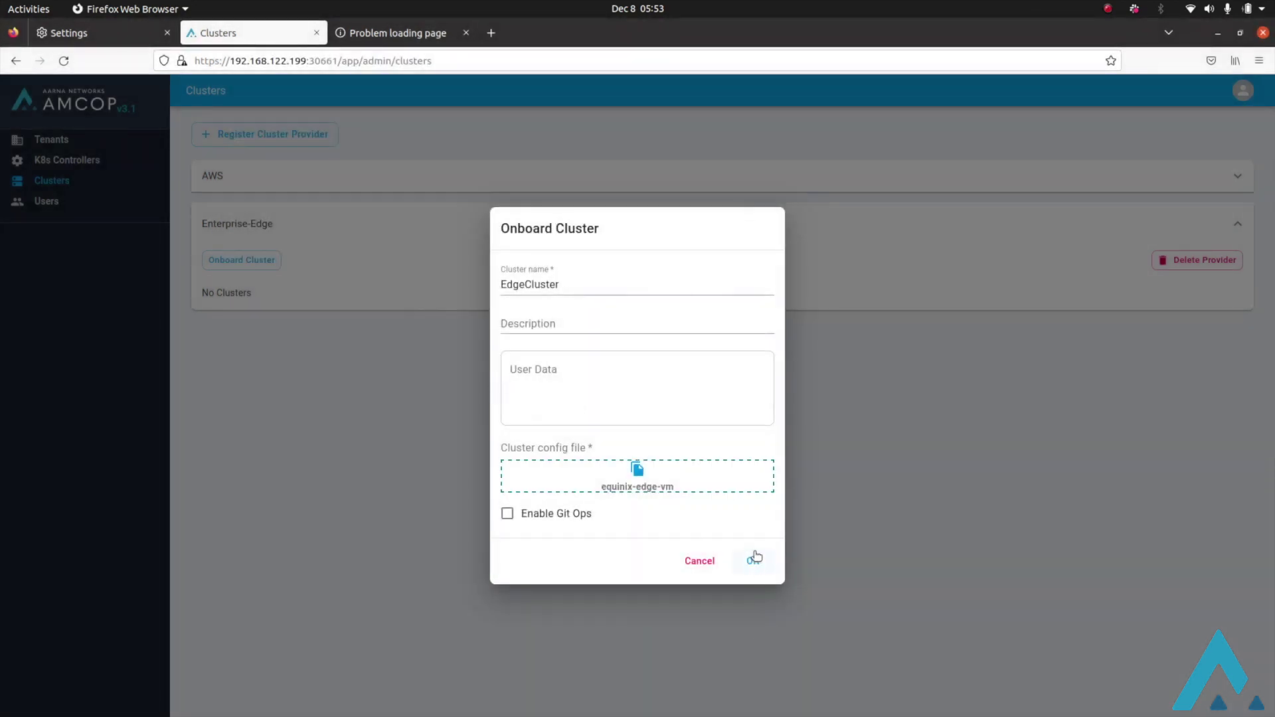
left_click(755, 559)
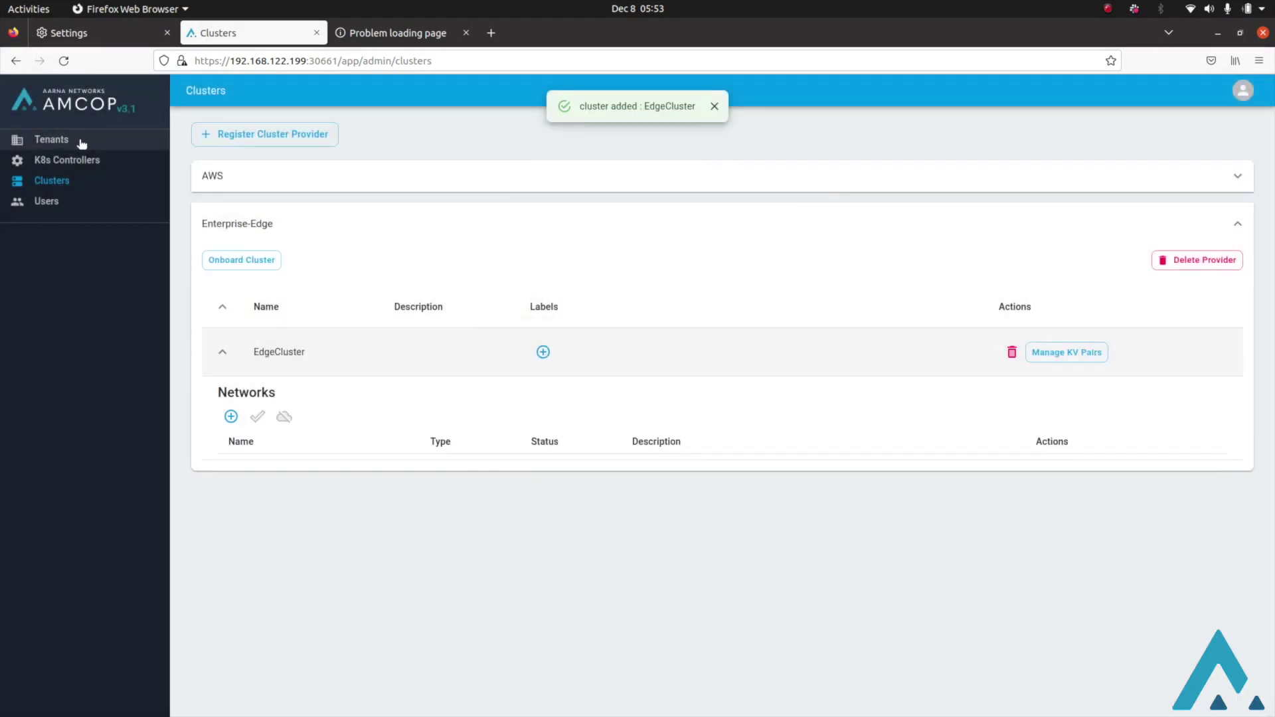
Step: Add a tenant named 5GCore with no description
left_click(81, 143)
left_click(256, 138)
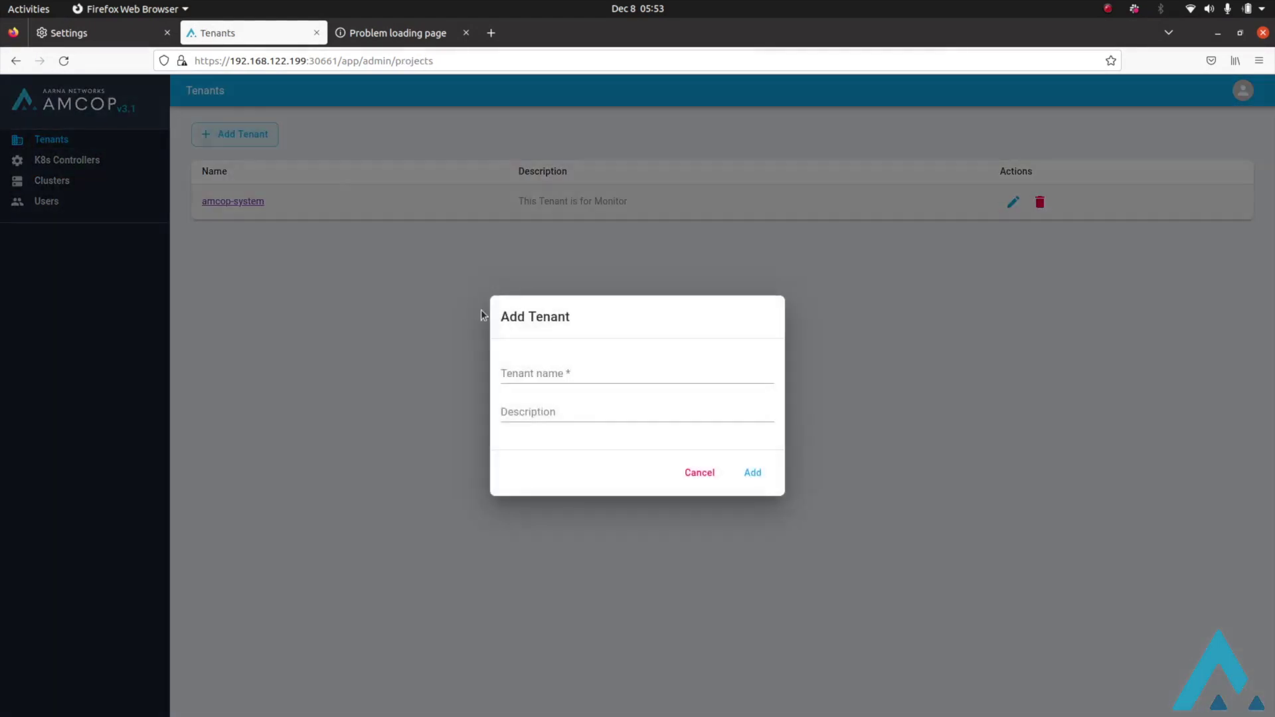
left_click(543, 373)
type("5")
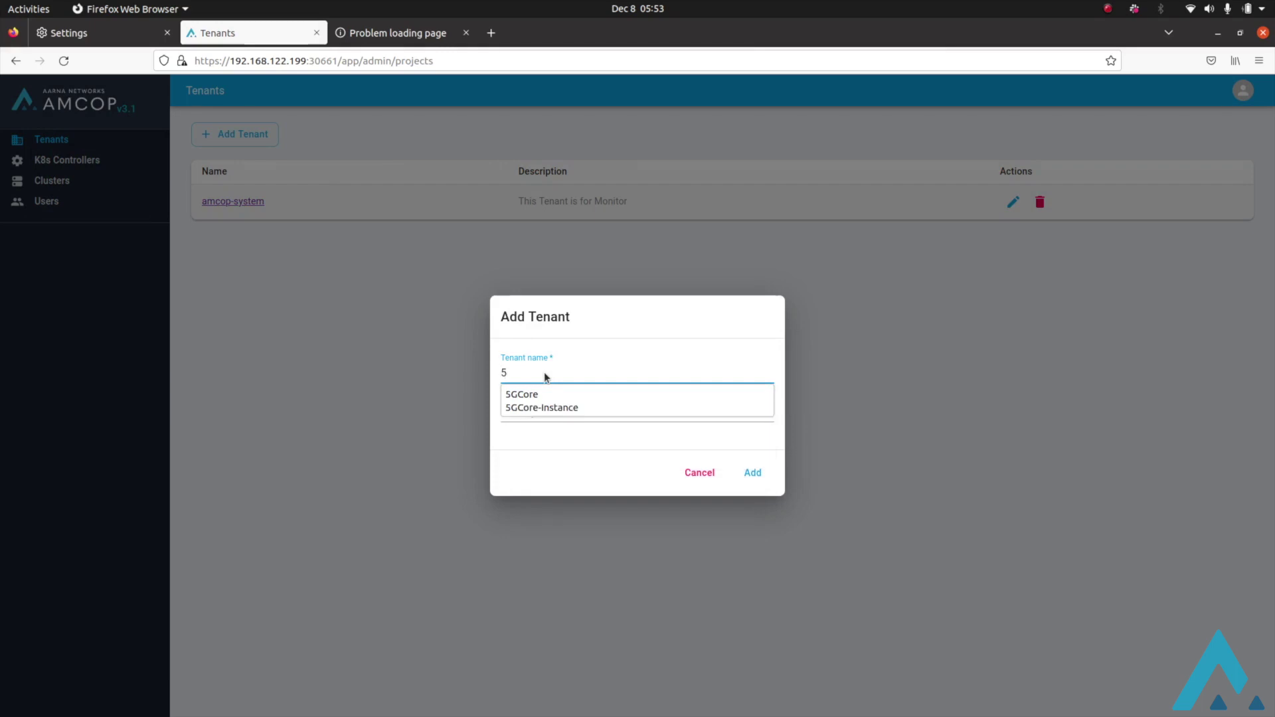
type("G")
left_click(522, 394)
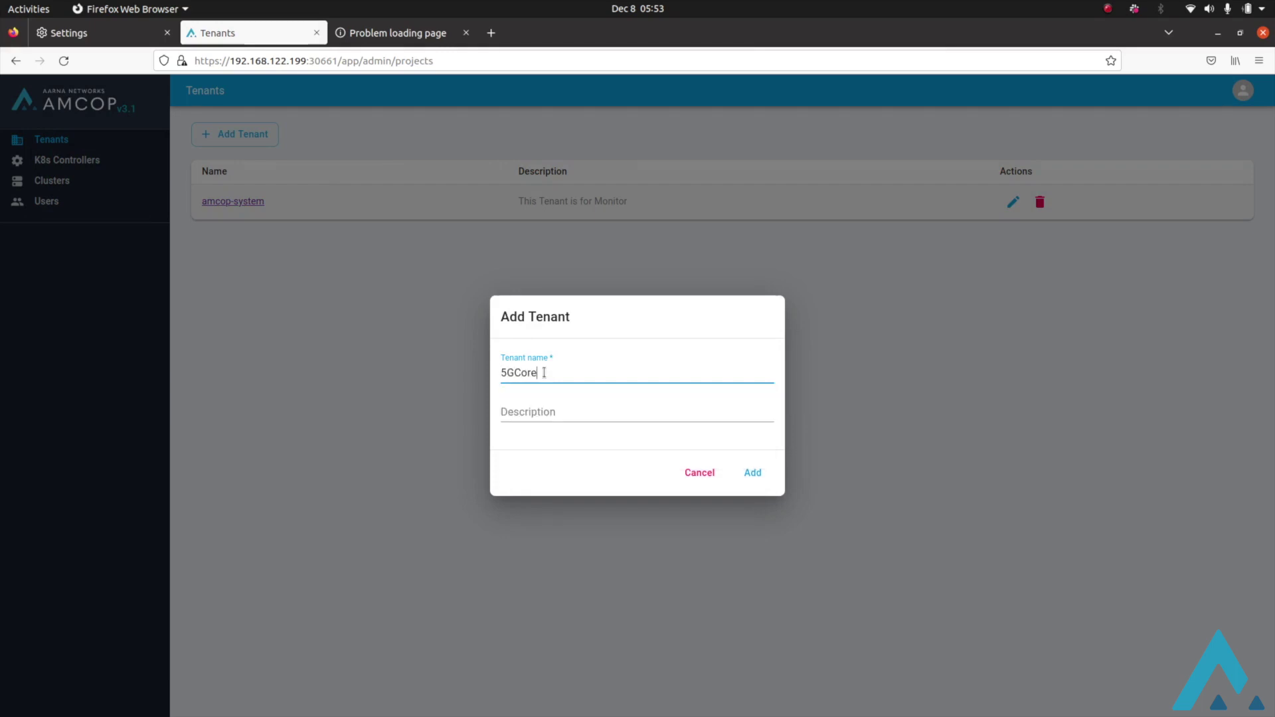
left_click(757, 473)
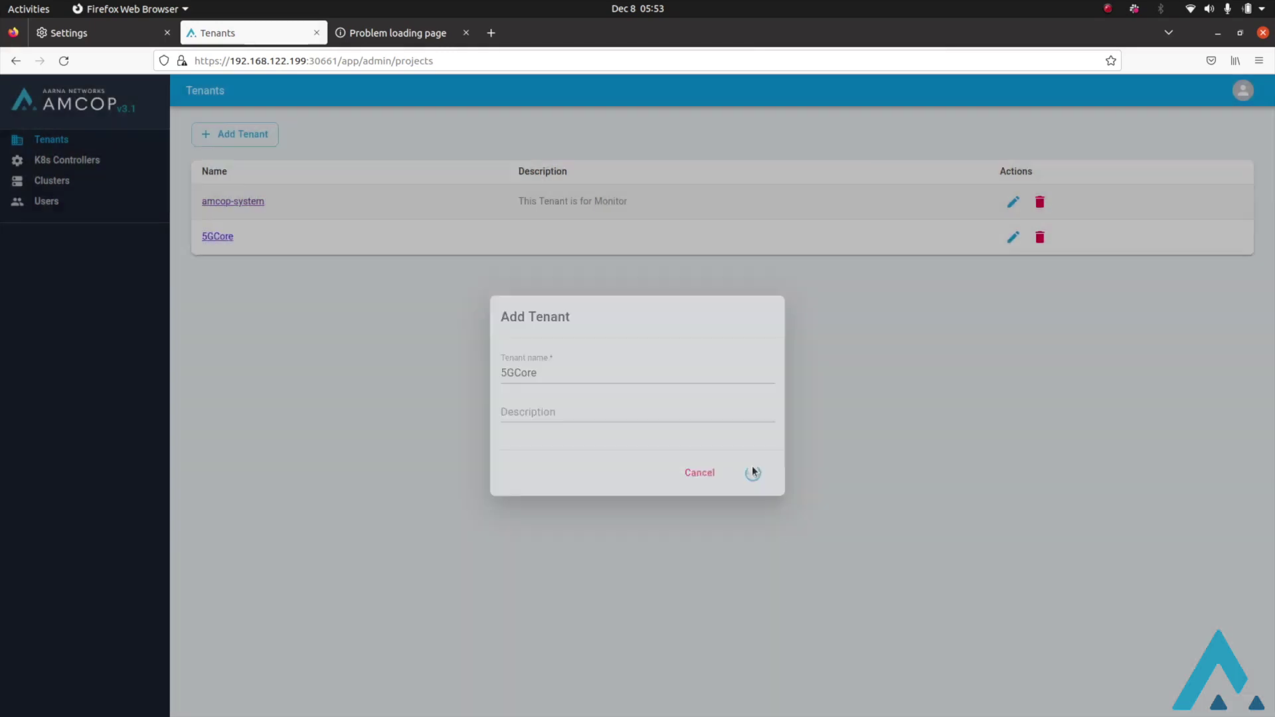
Step: Open the 5GCore tenant and start a new service in it, named 5GCore
left_click(218, 237)
left_click(66, 180)
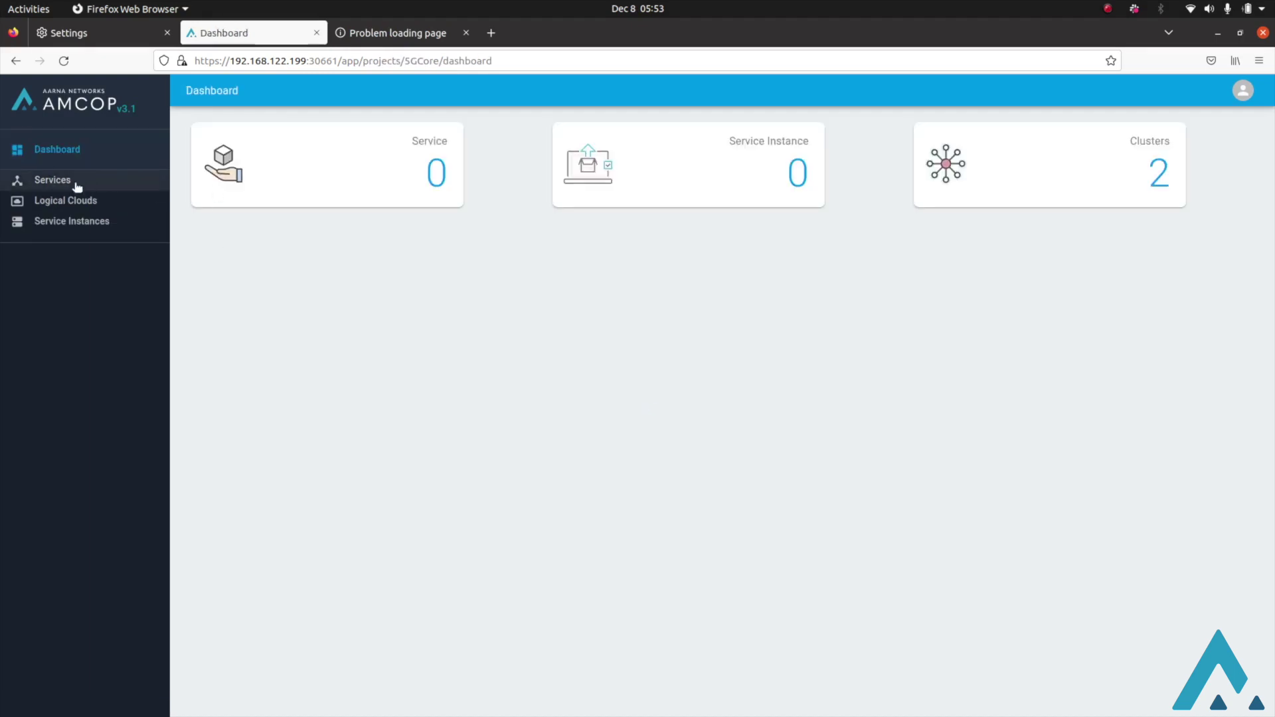
left_click(253, 142)
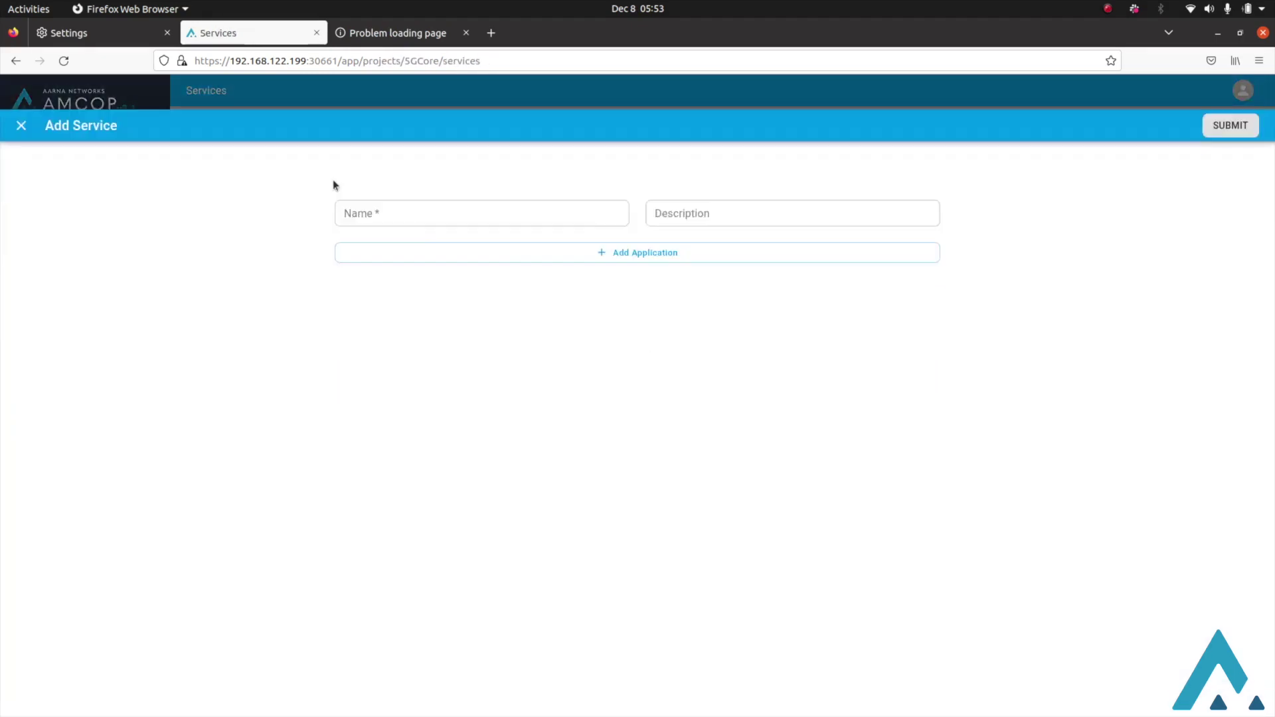
left_click(533, 185)
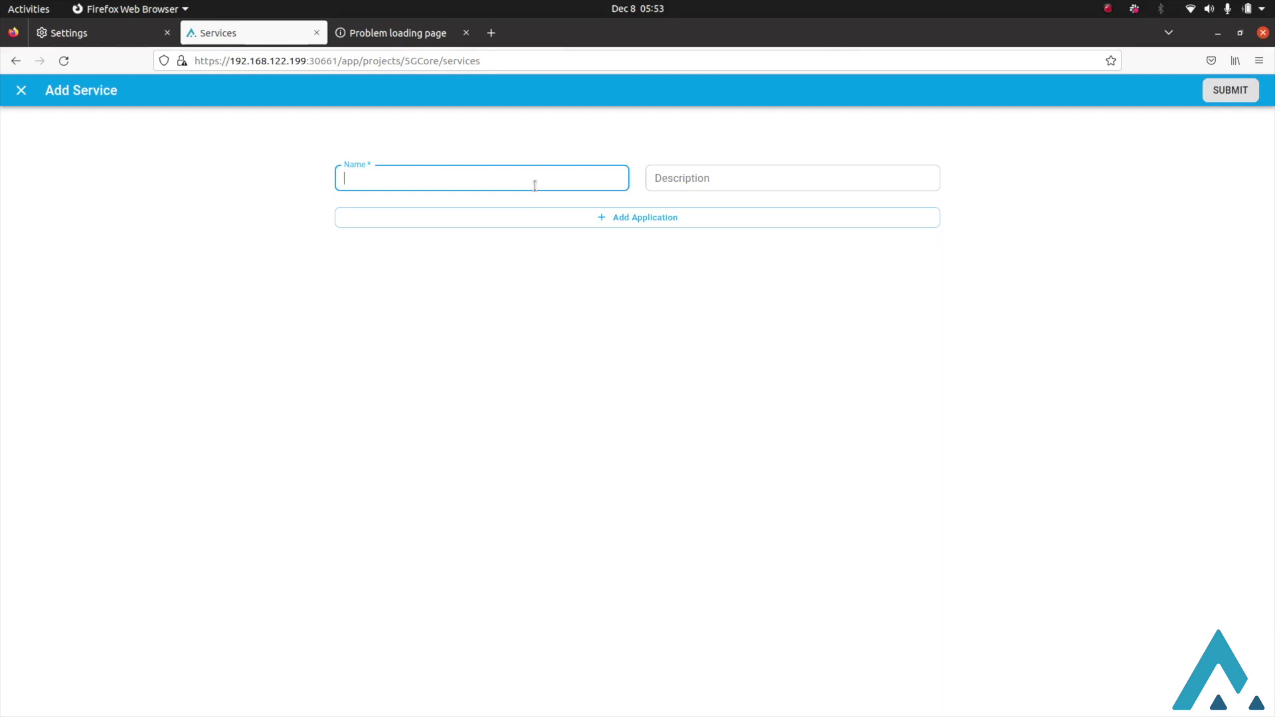
type("5G")
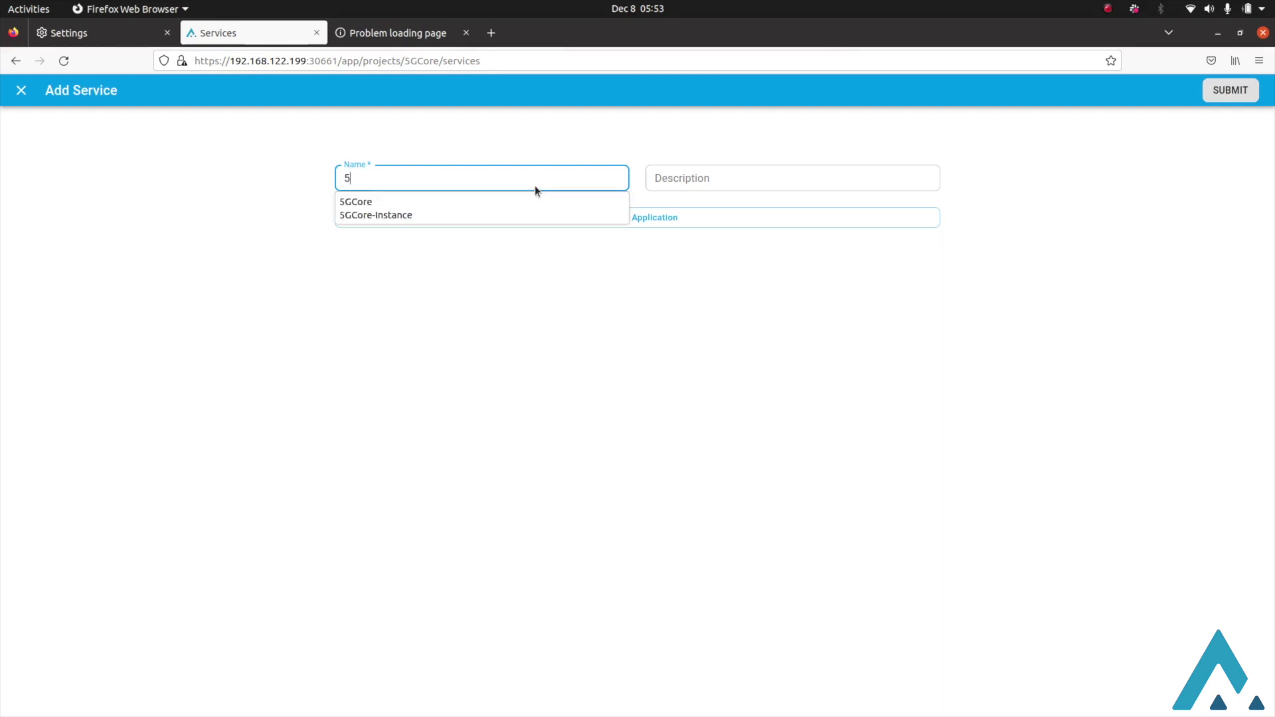
left_click(510, 200)
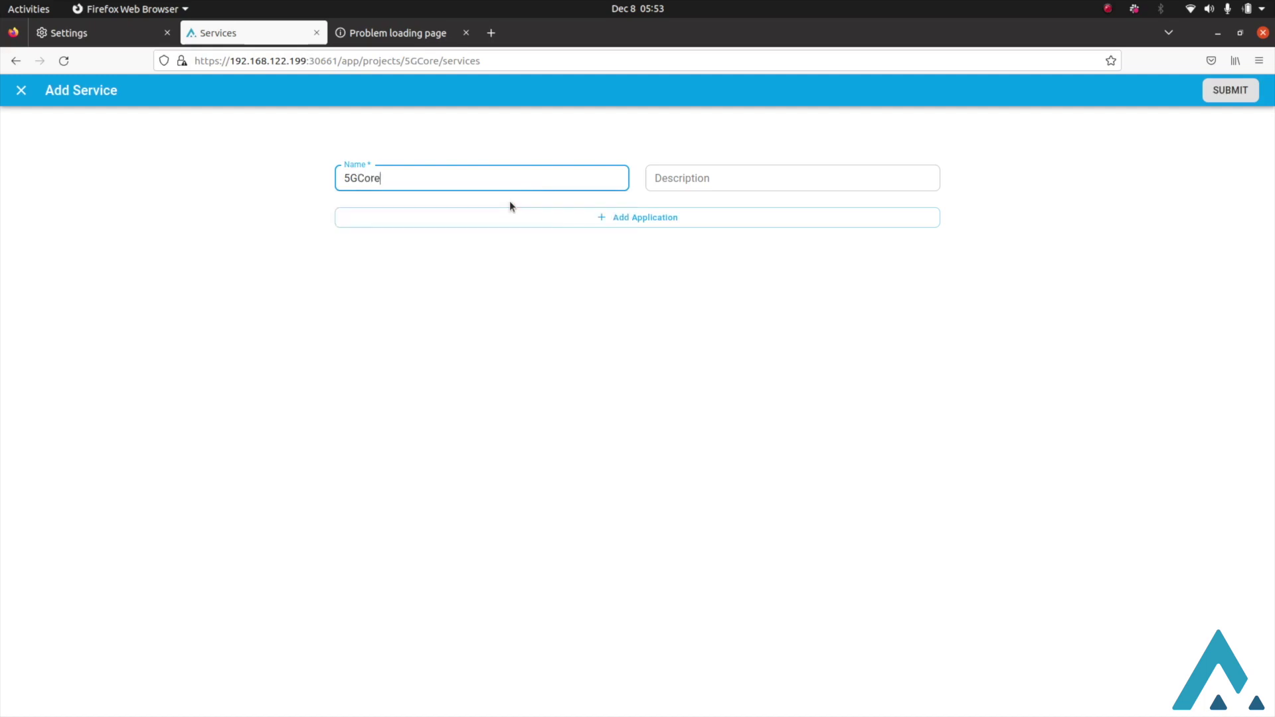
Step: Add an application named free5gc, without a description, to the 5GCore service
left_click(663, 217)
left_click(530, 376)
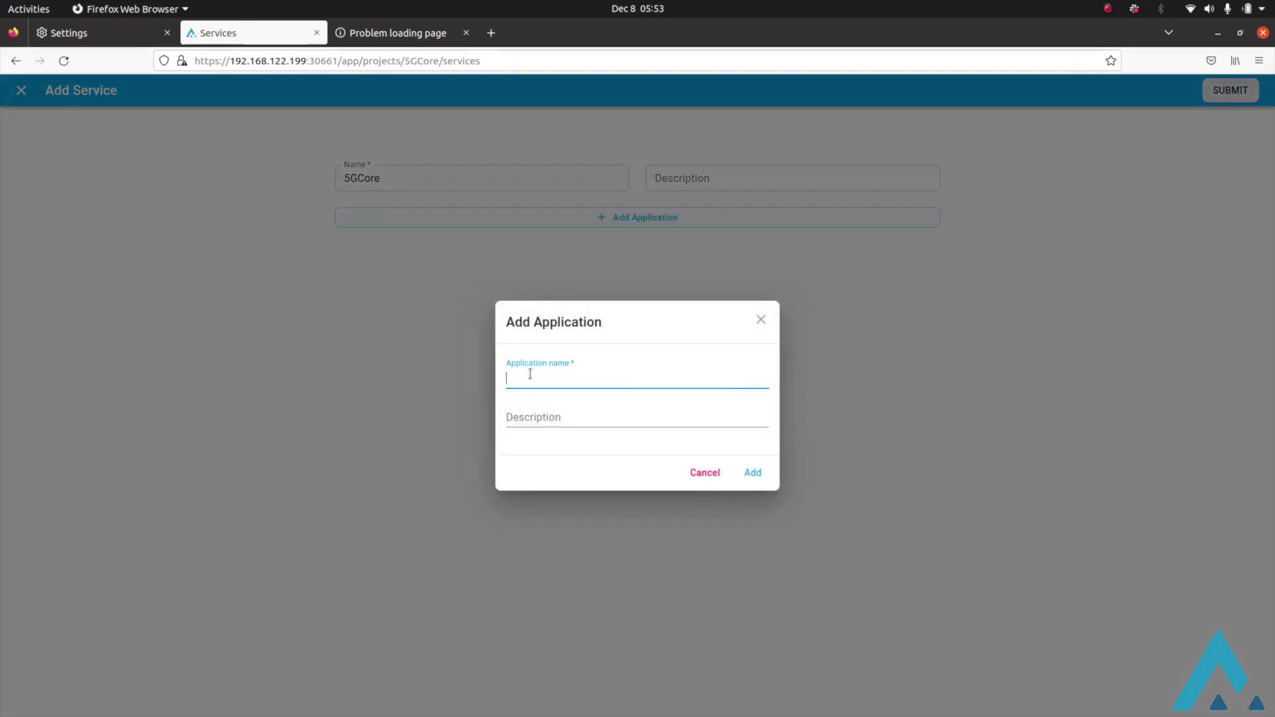
type("fre")
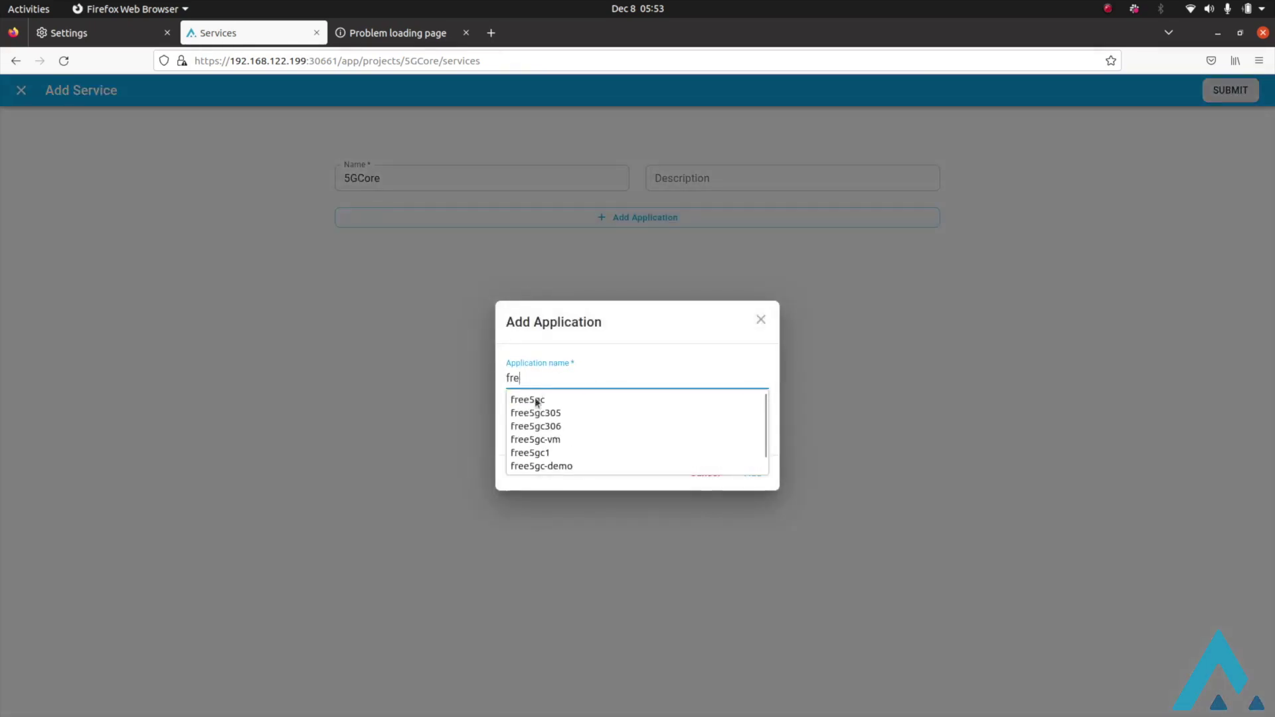
left_click(531, 401)
type("305")
key("BackSpace")
key("BackSpace")
key("BackSpace")
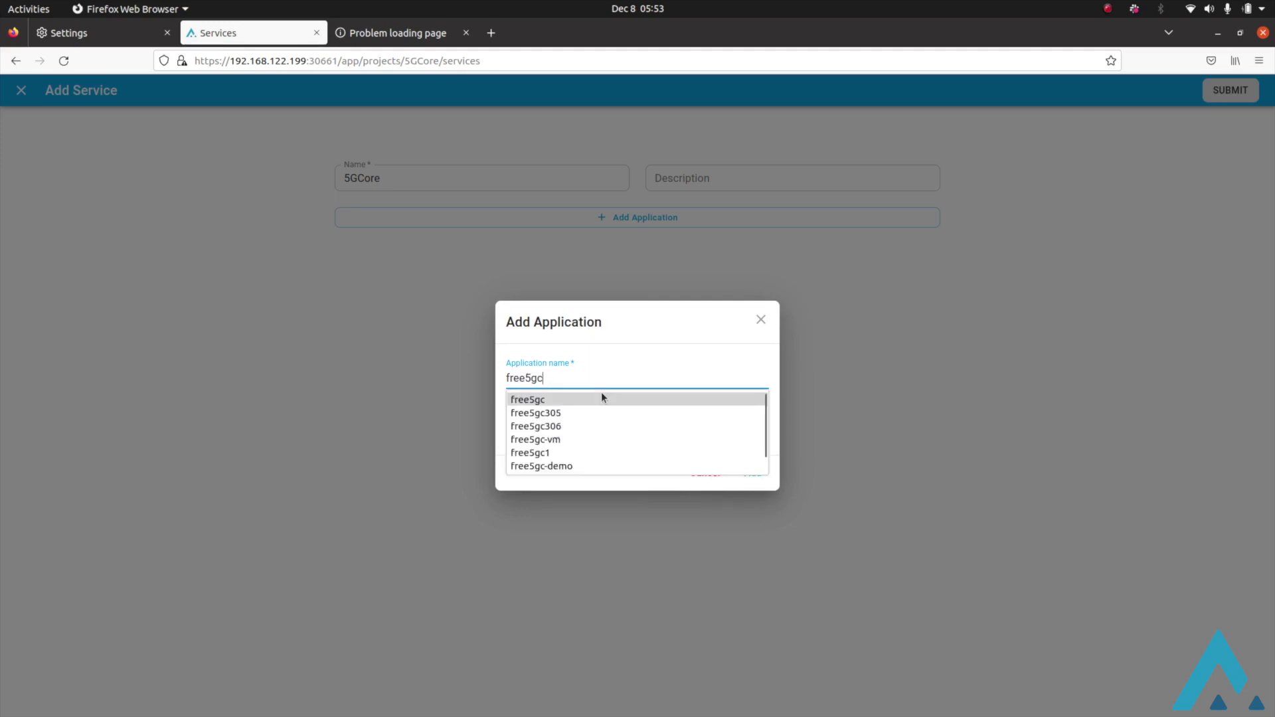
left_click(602, 399)
left_click(751, 475)
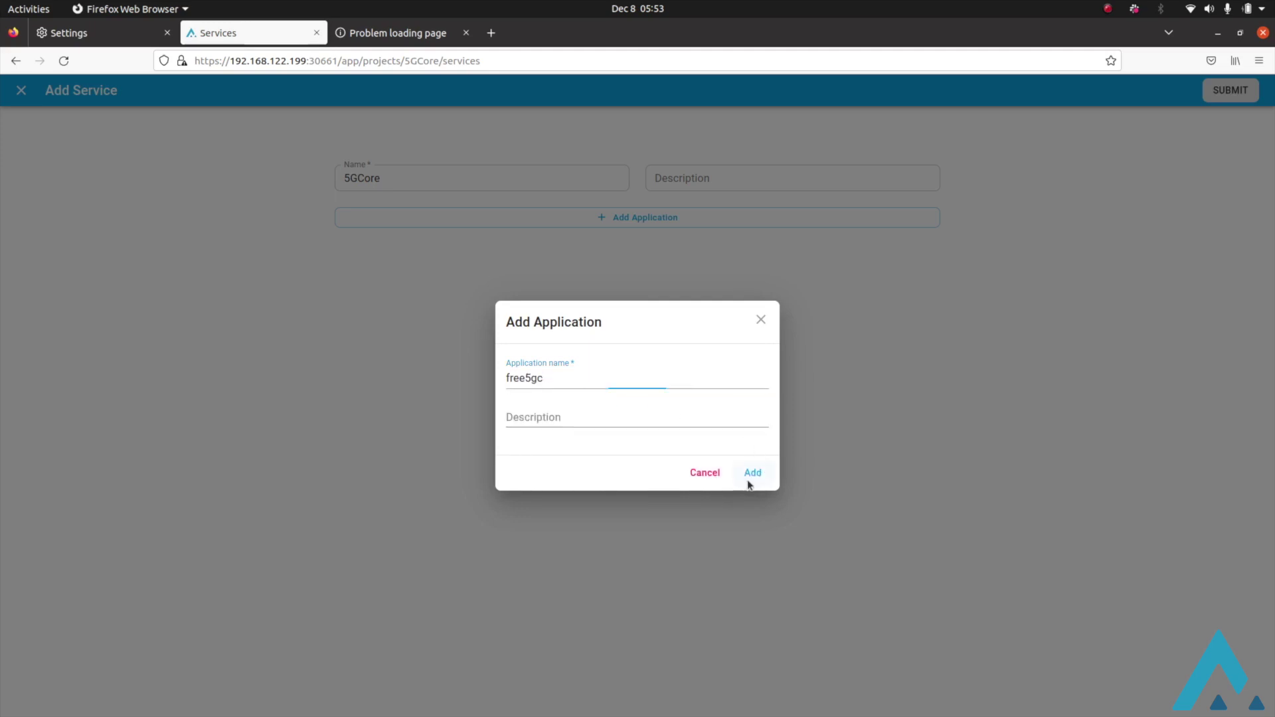
Step: Upload free5gc-enp1s0.tgz as free5gc's app package and profile.tar.gz as its config override, and submit the 5GCore service
left_click(579, 237)
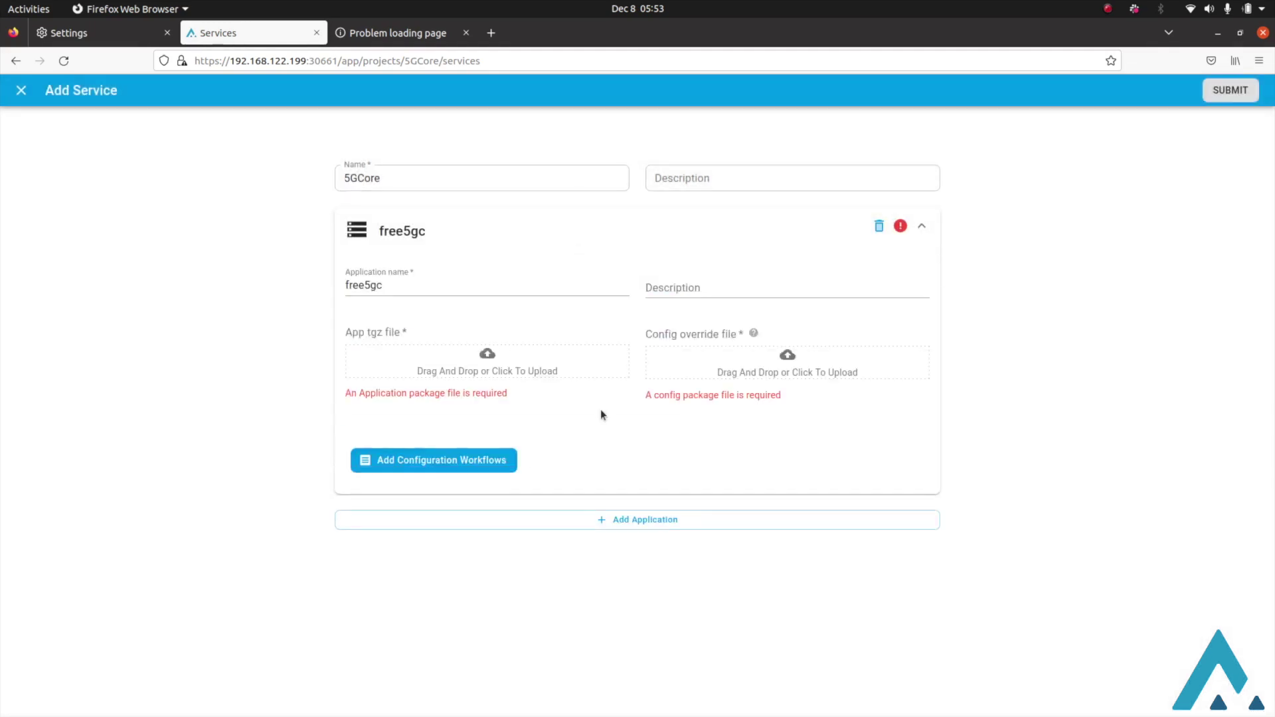
left_click(579, 364)
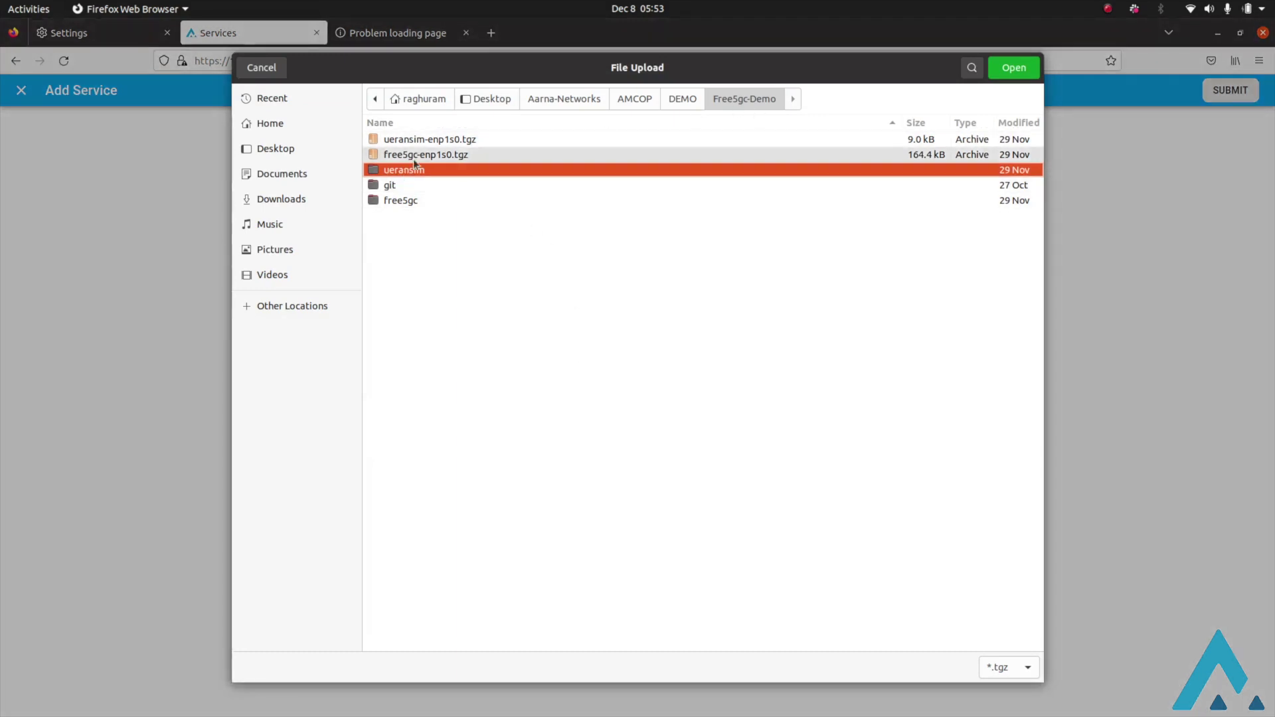
left_click(452, 154)
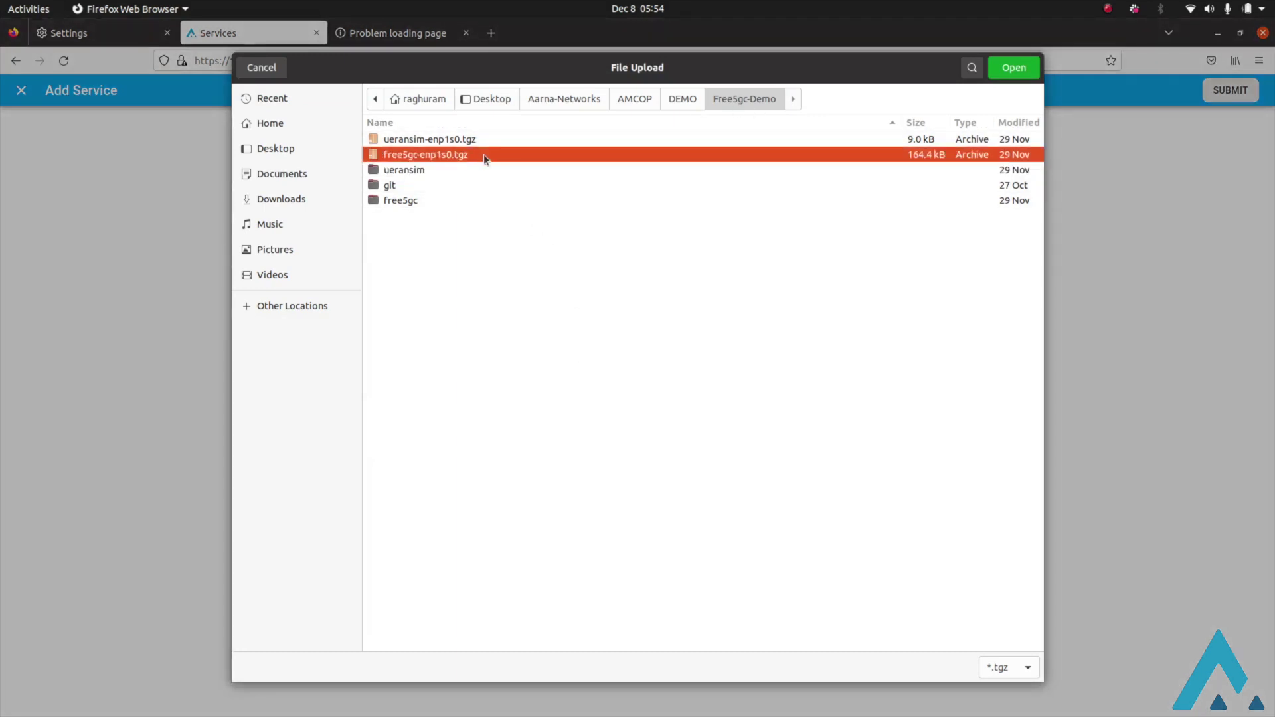
double_click(484, 154)
left_click(831, 368)
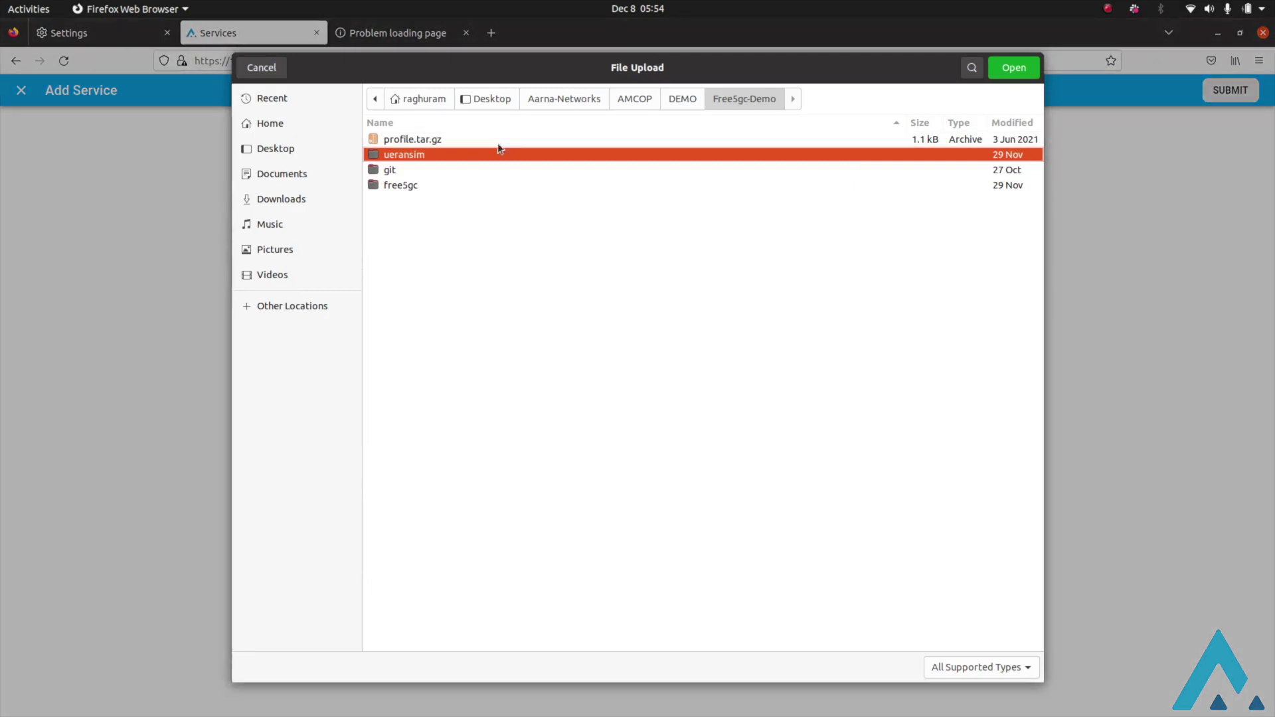
double_click(493, 139)
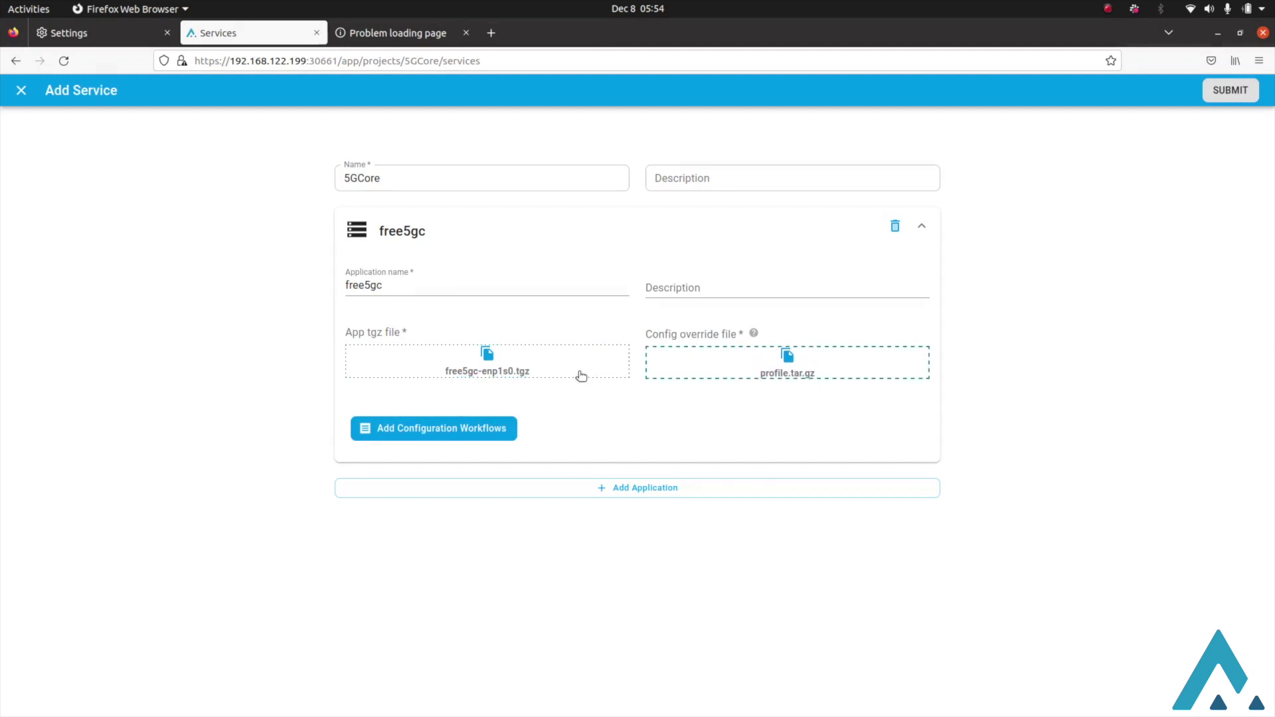
left_click(1230, 90)
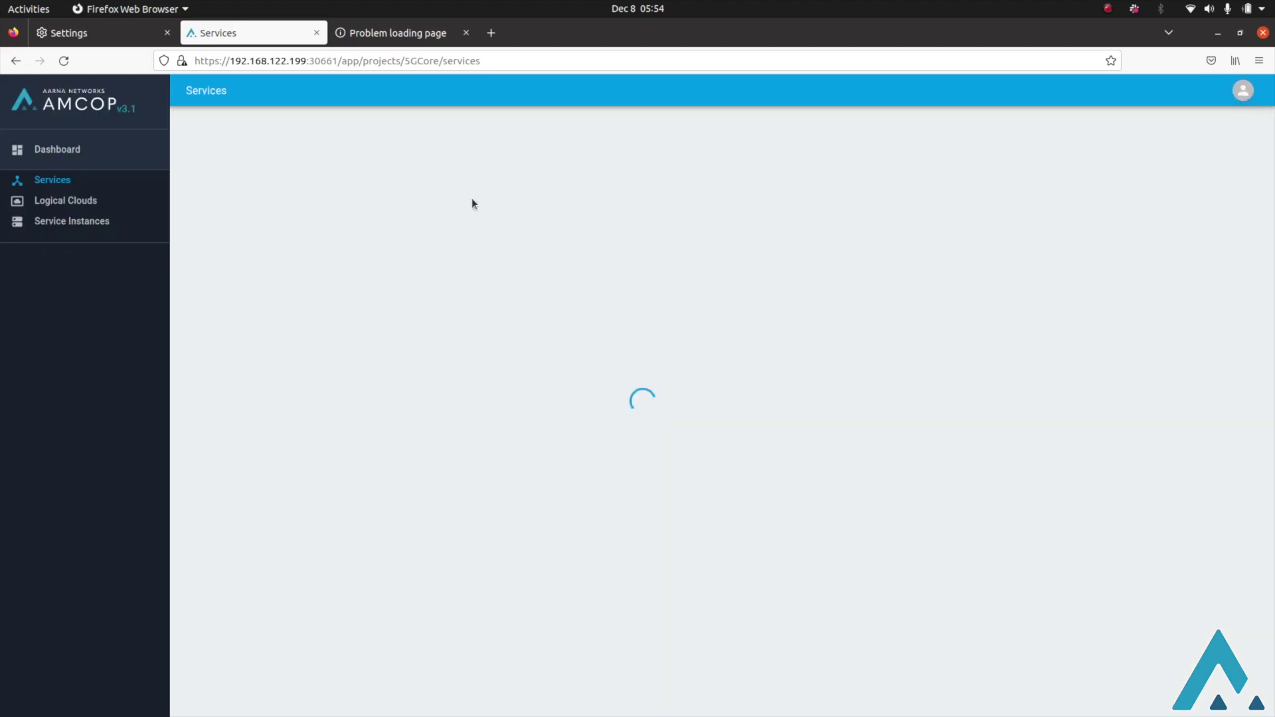
Step: Create an Admin-type logical cloud named core-cloud that contains the AWS cluster EC2
left_click(88, 202)
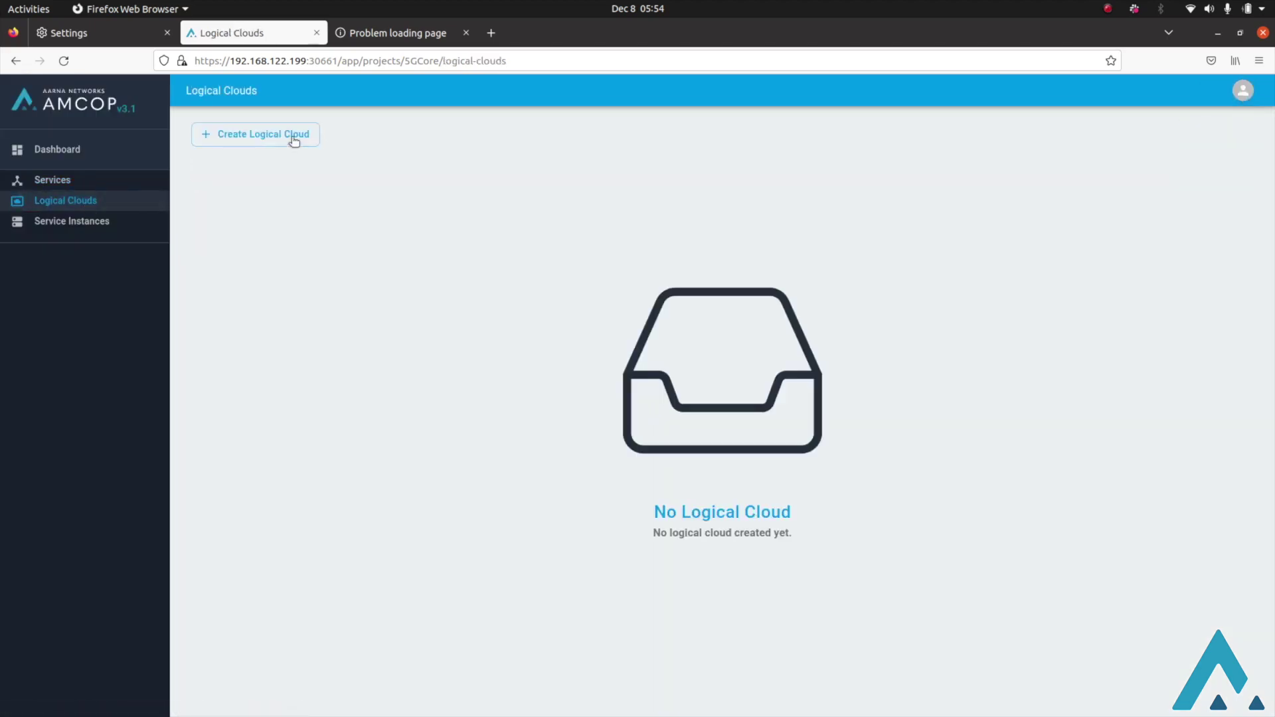
left_click(292, 135)
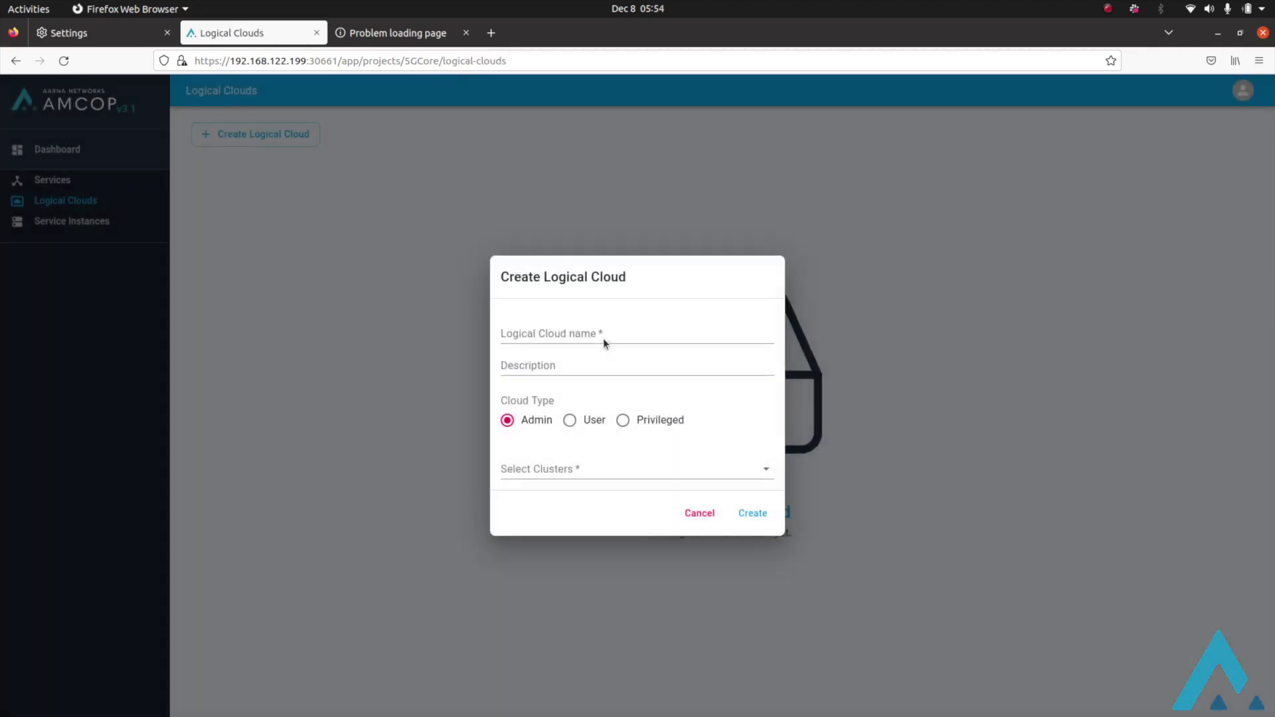
left_click(603, 335)
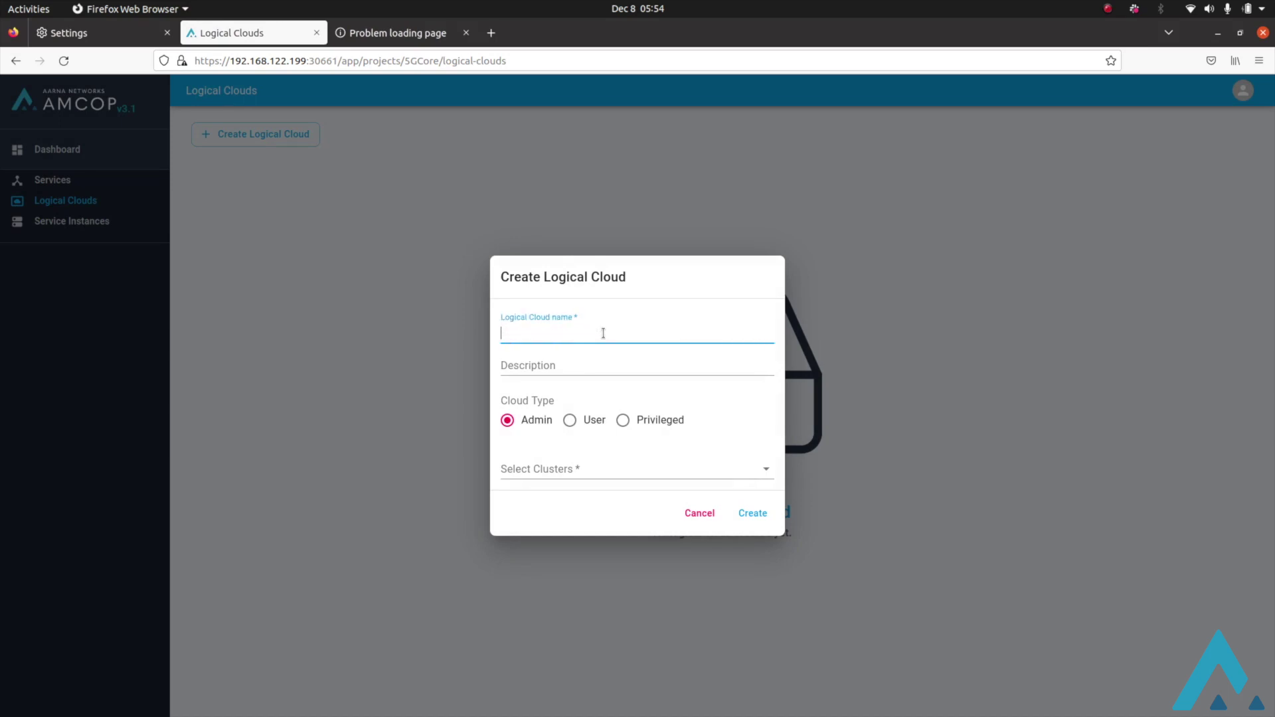
type("Core")
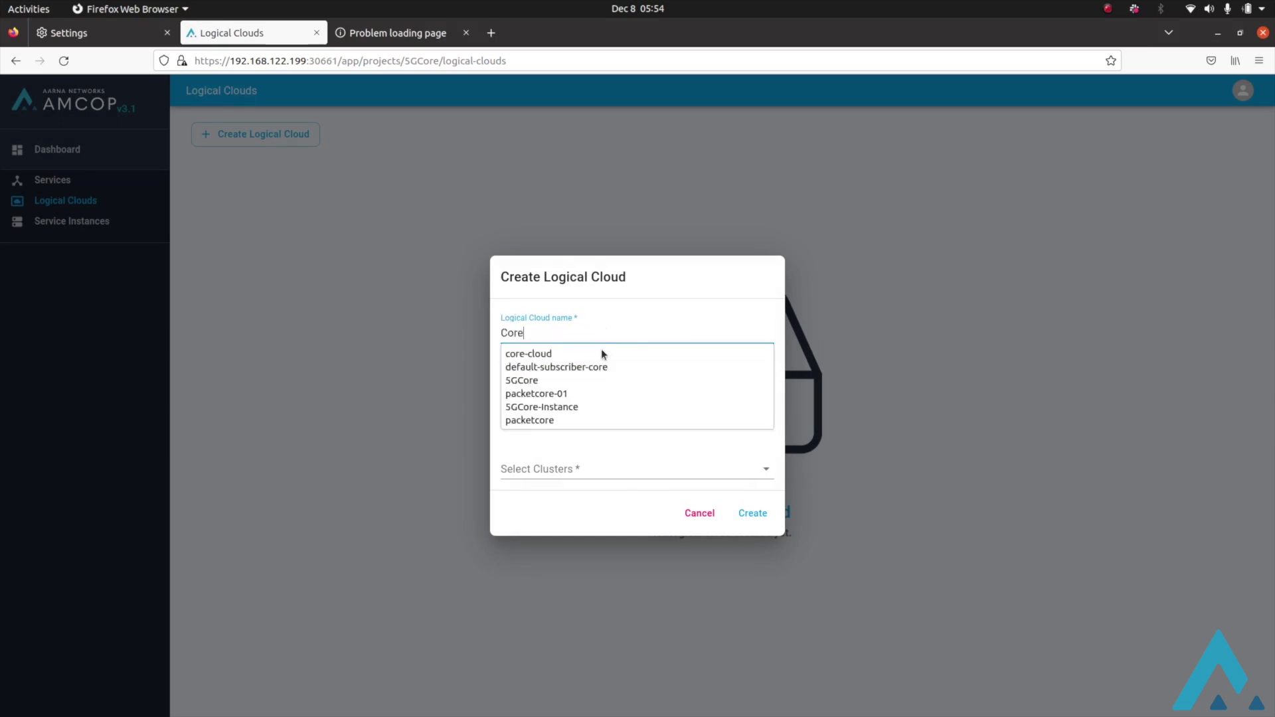
left_click(602, 354)
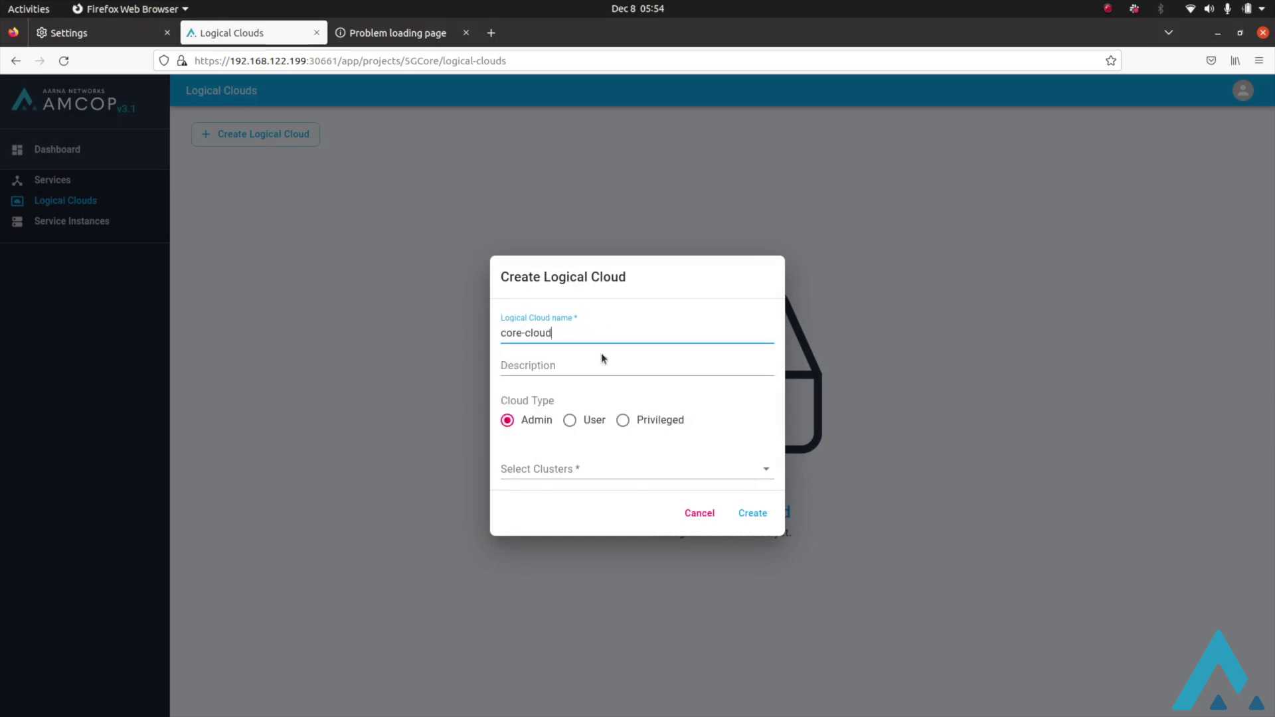
left_click(550, 470)
left_click(550, 500)
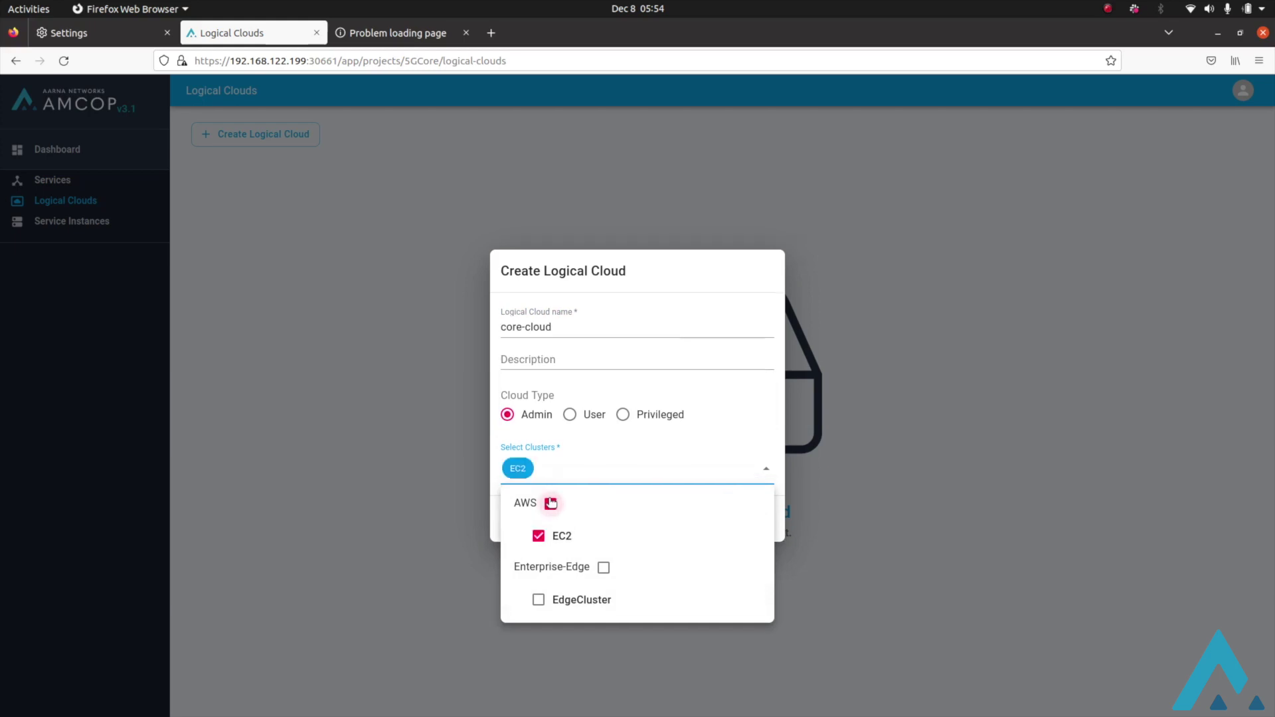
left_click(736, 287)
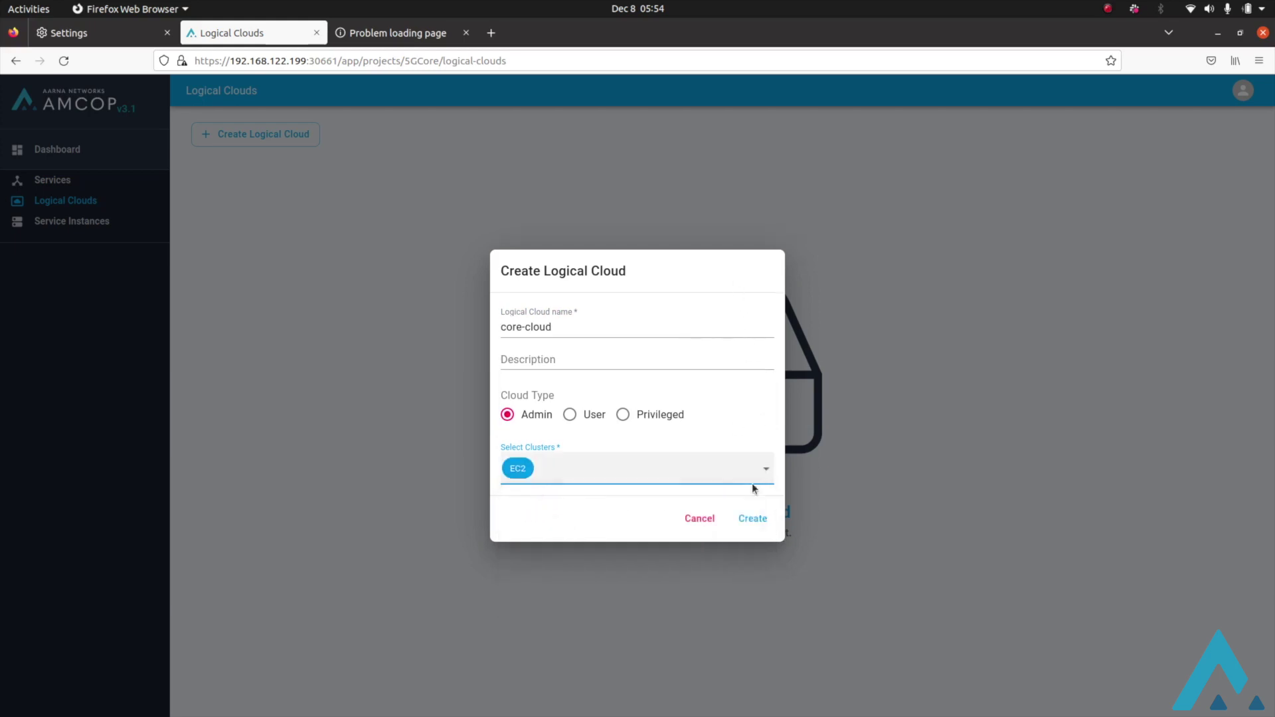
left_click(752, 518)
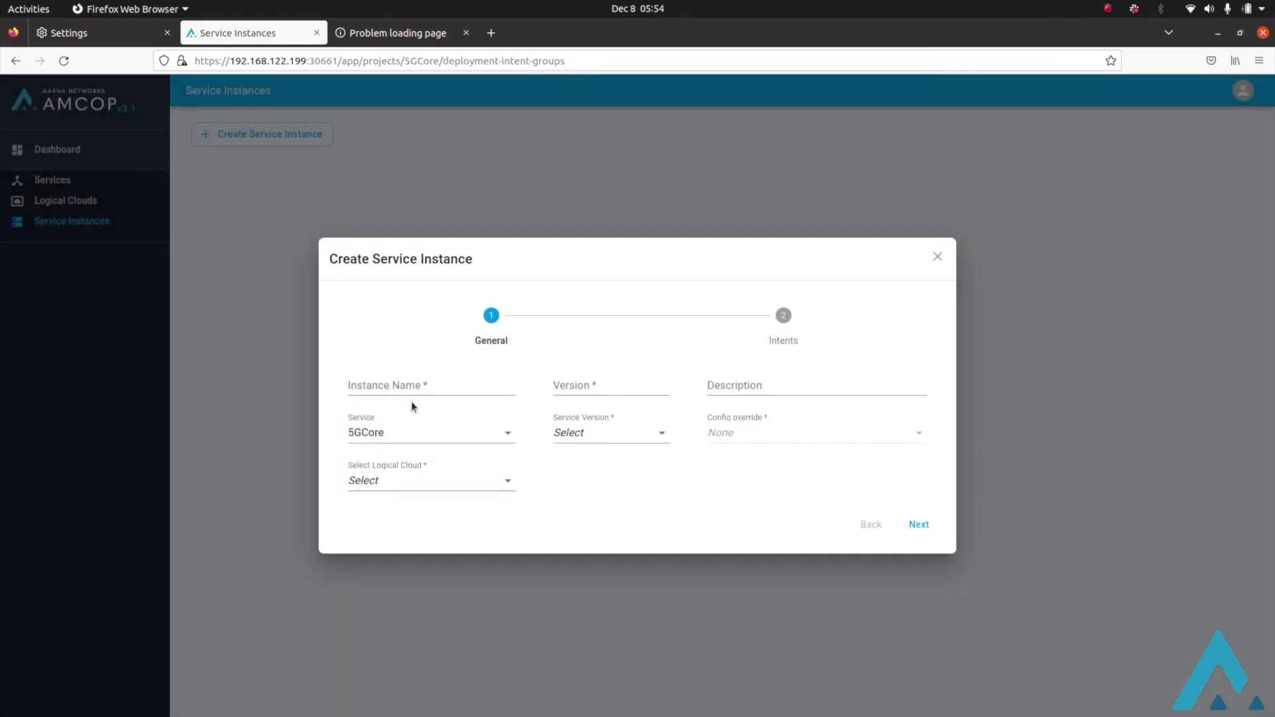
Step: In a new service instance of 5GCore, enter the name Private5G-Deployment and choose core-cloud as its logical cloud
left_click(413, 387)
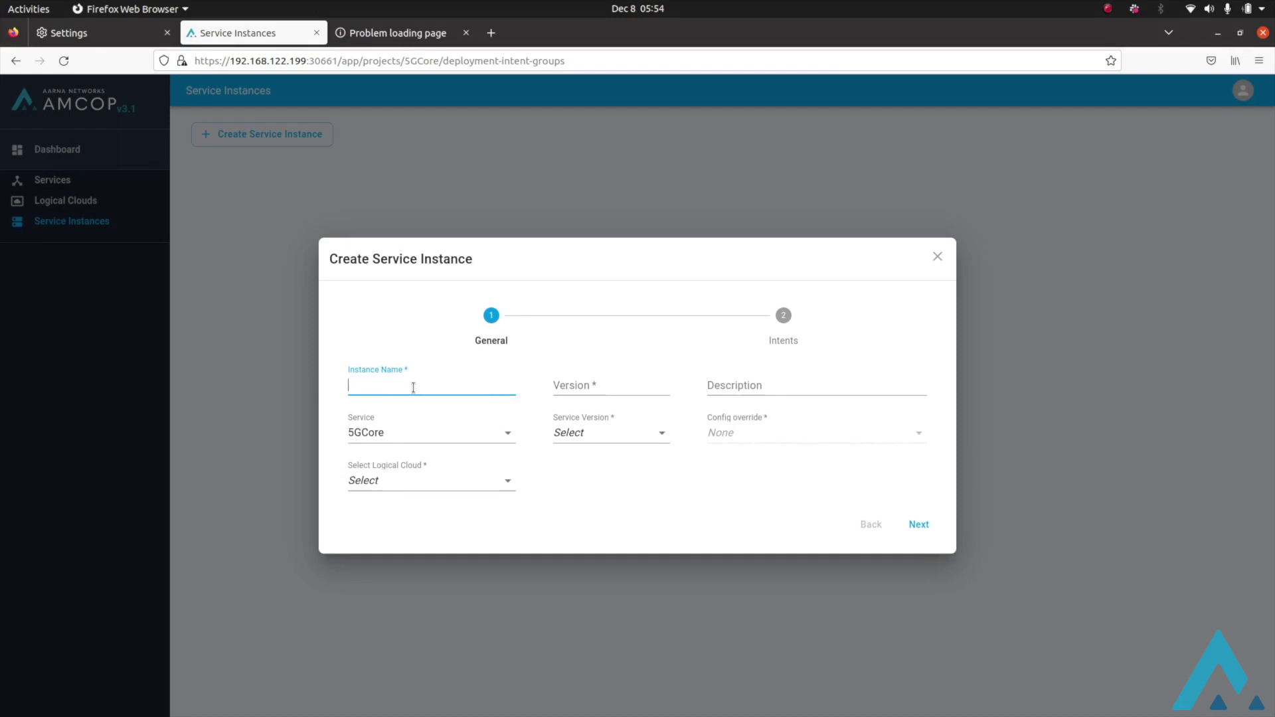
type("Prov")
key("BackSpace")
key("Down")
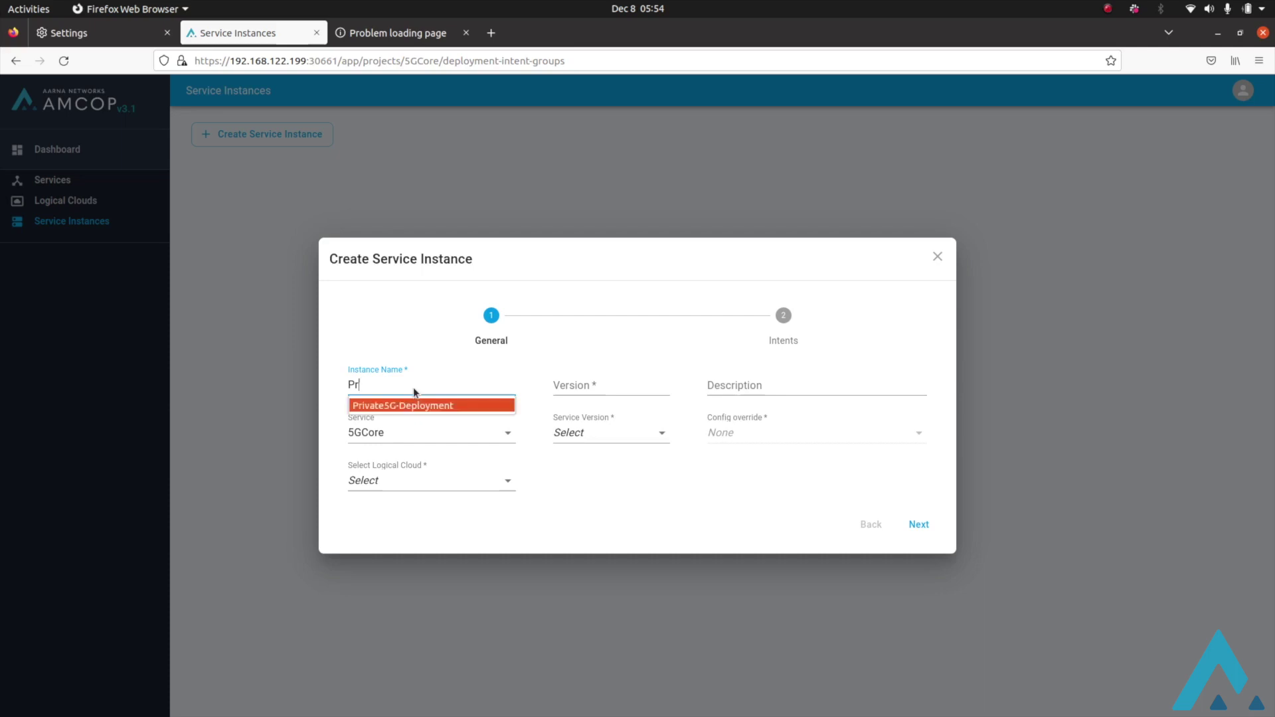
key("Return")
left_click(441, 432)
left_click(441, 441)
left_click(443, 487)
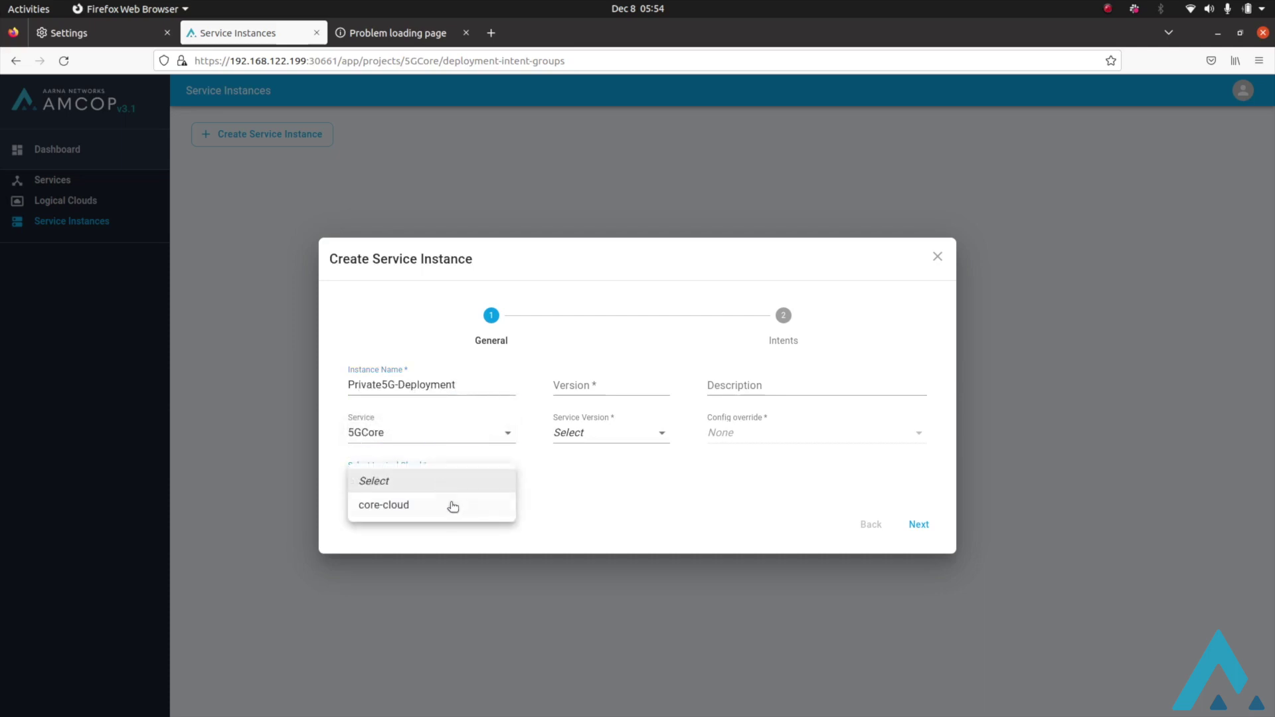
left_click(449, 506)
Step: Set both the service version and the instance version to v1, and continue to the intents
left_click(641, 439)
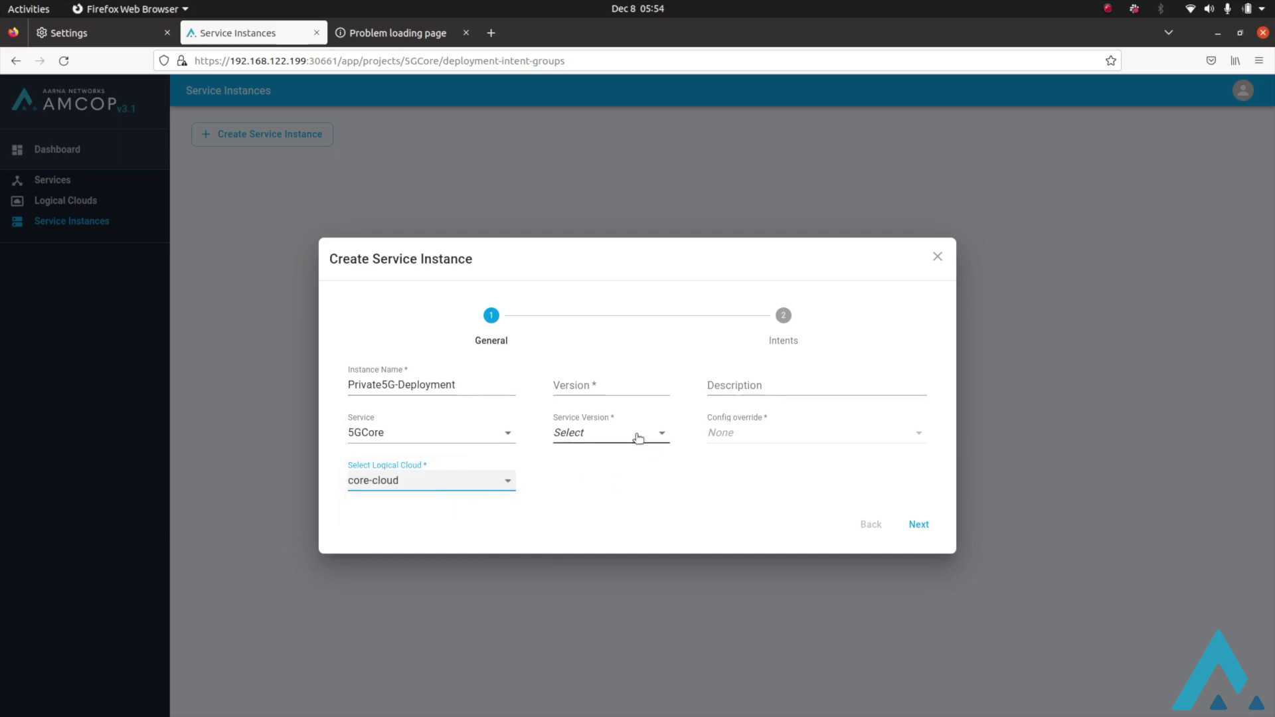
left_click(638, 455)
left_click(621, 386)
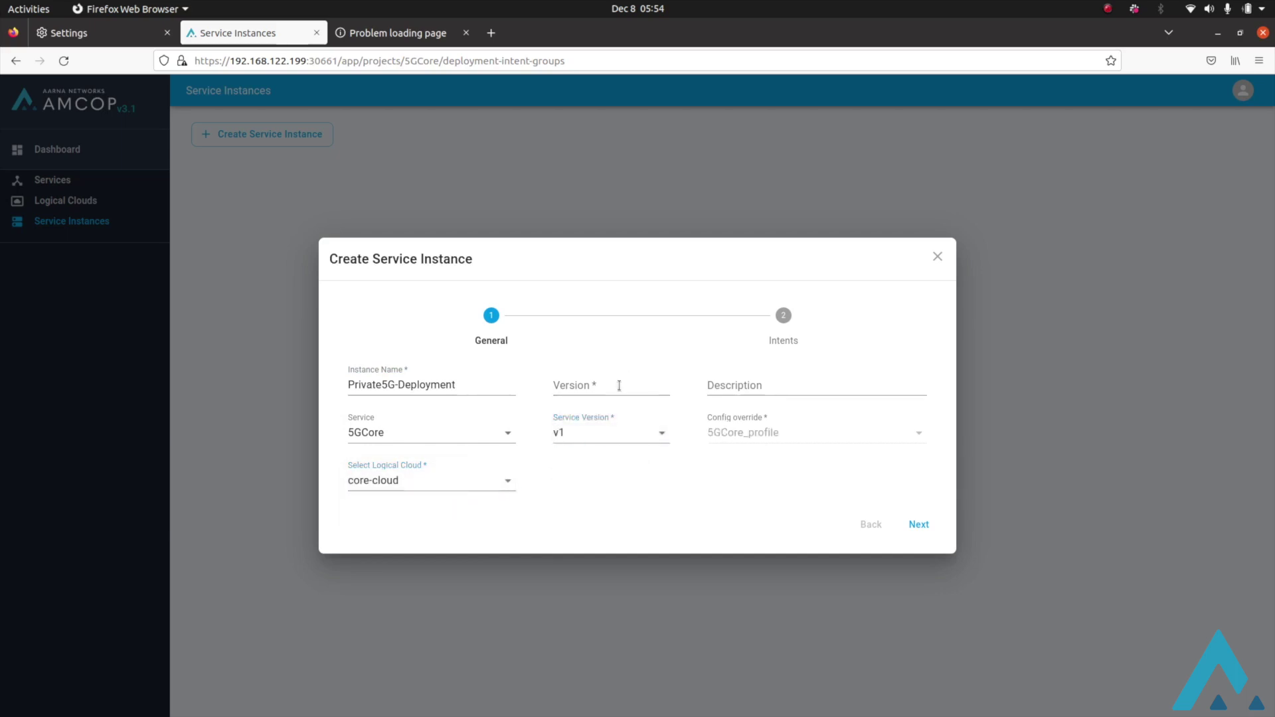
type("v1")
left_click(921, 525)
Step: Place free5gc by specific clusters on the AWS cluster EC2, and submit the service instance
left_click(656, 413)
left_click(531, 366)
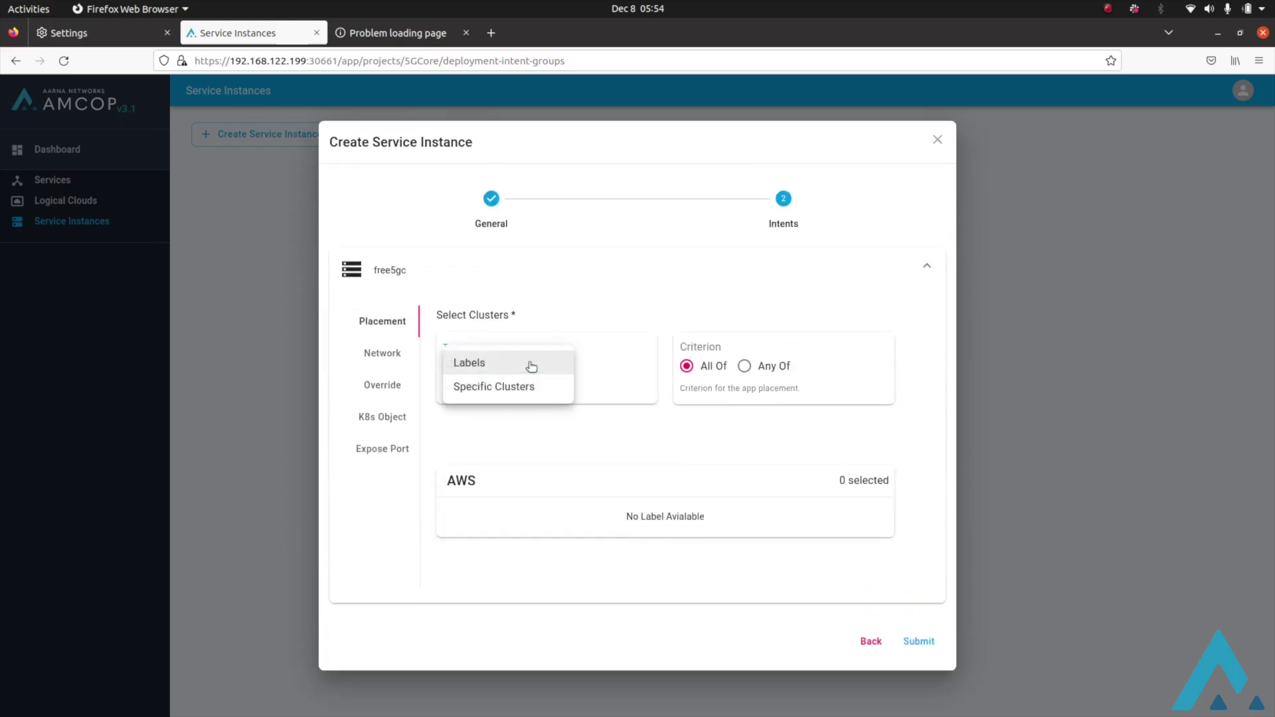
left_click(527, 386)
left_click(454, 487)
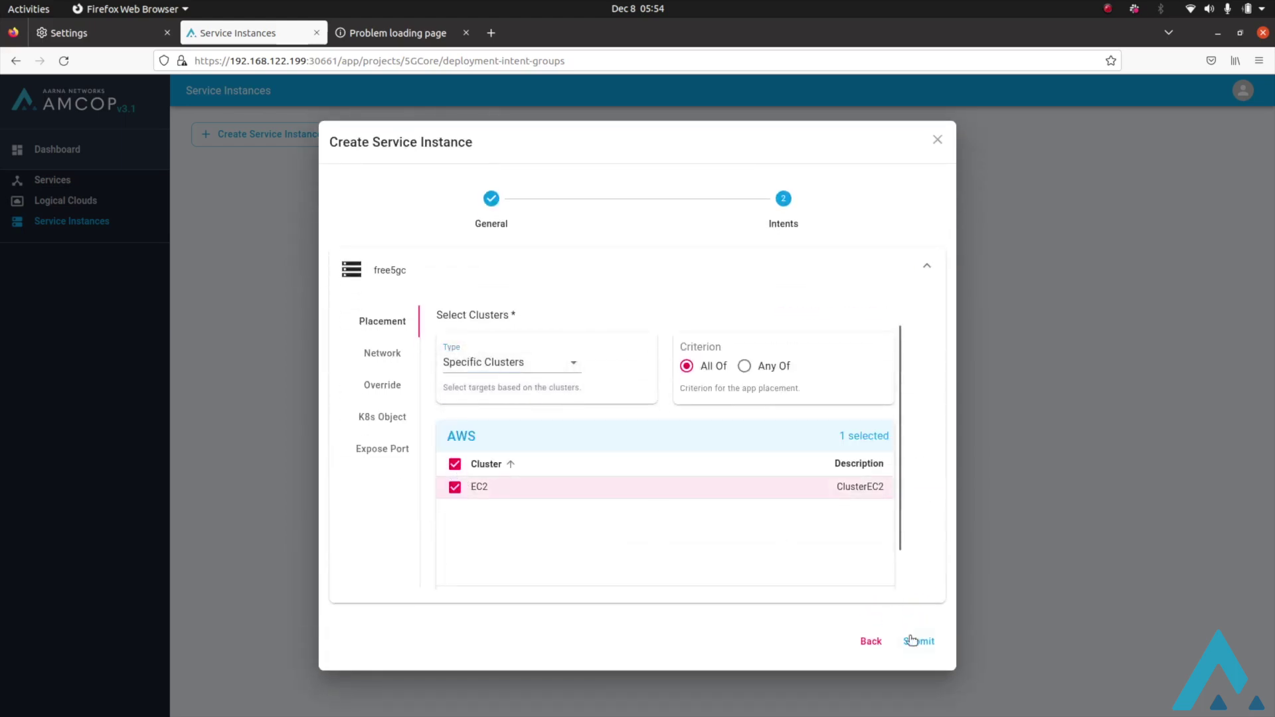
left_click(910, 641)
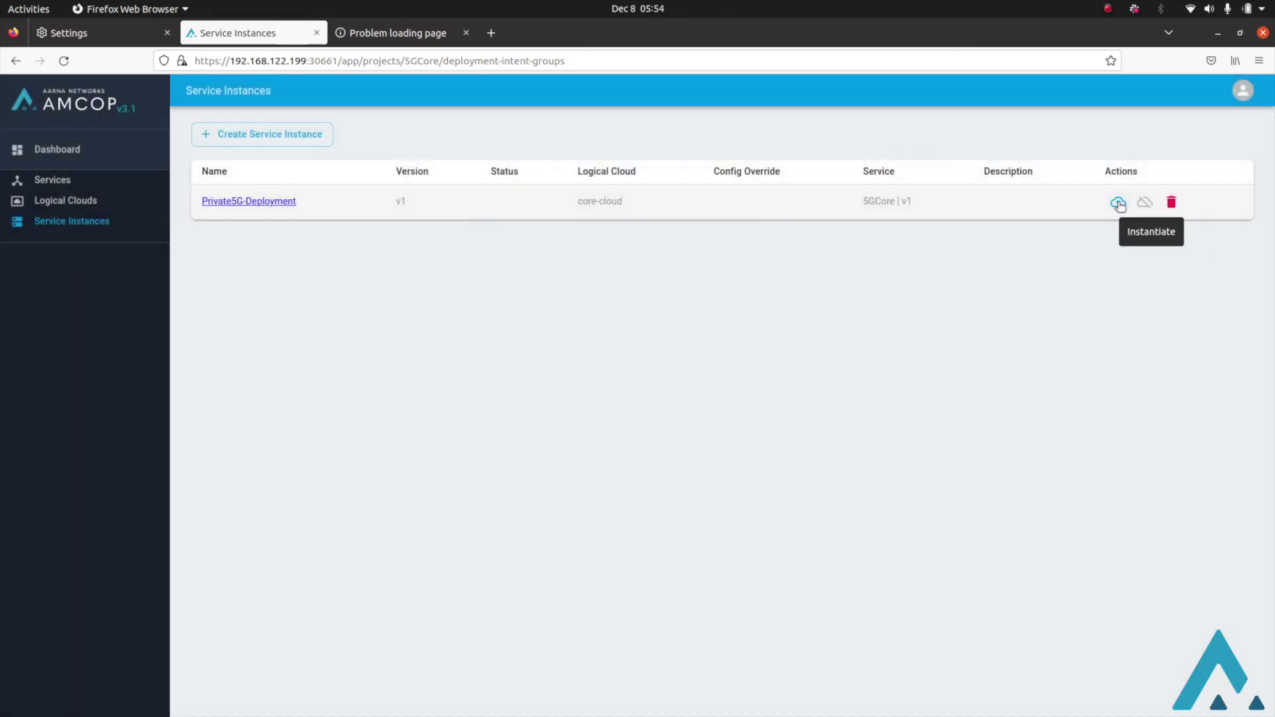
Step: Instantiate Private5G-Deployment and look through free5gc's Kubernetes resources on EC2 in the instance details
left_click(1119, 204)
left_click(775, 439)
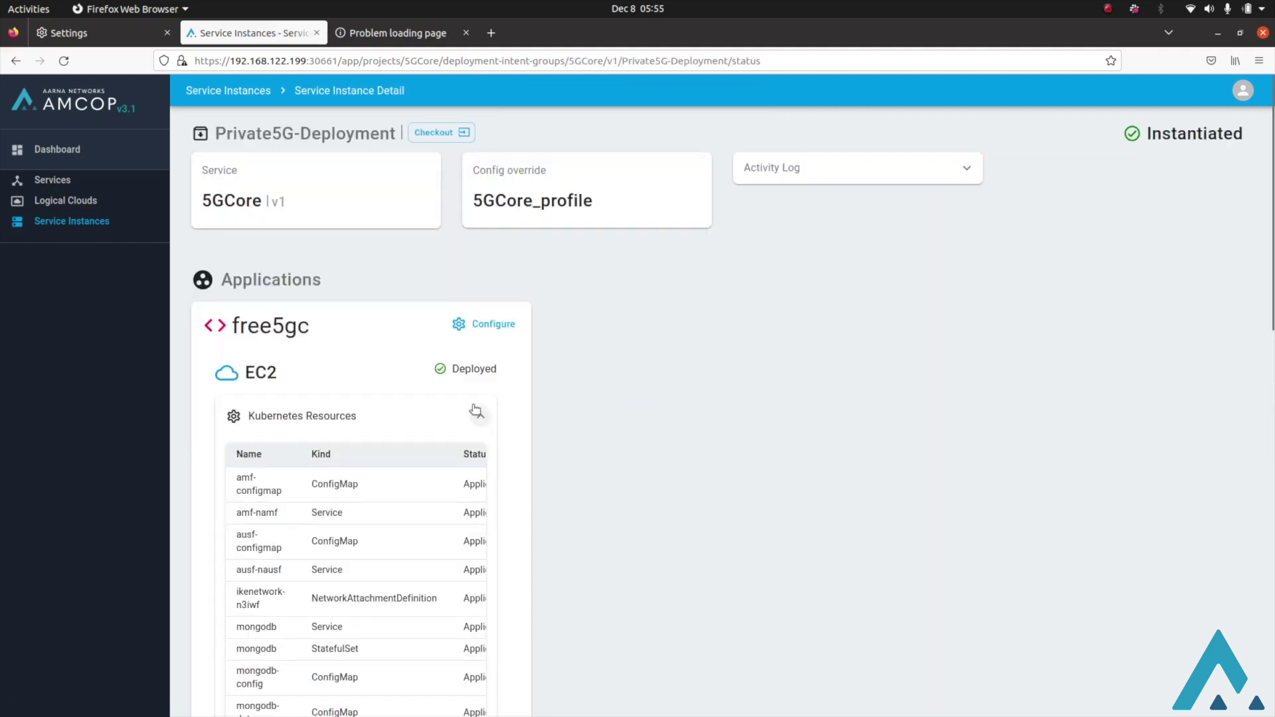
scroll(445, 517, "down", 5)
scroll(451, 511, "down", 5)
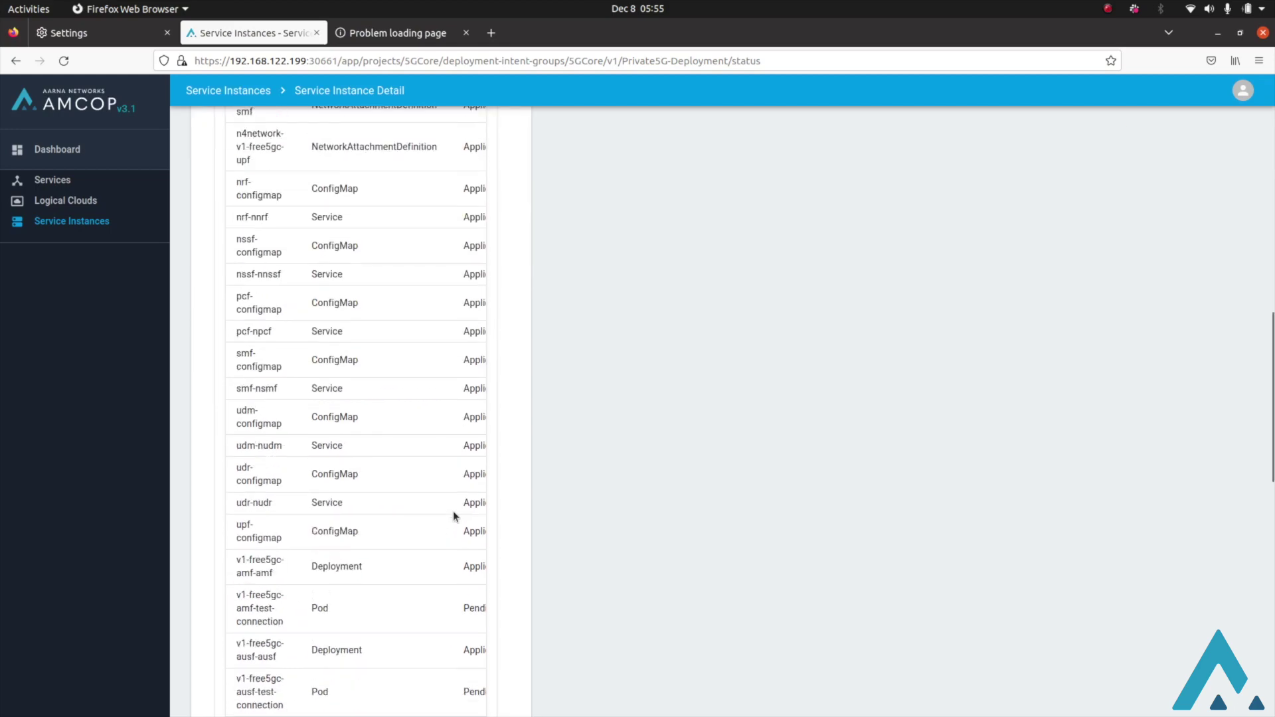
scroll(453, 513, "up", 10)
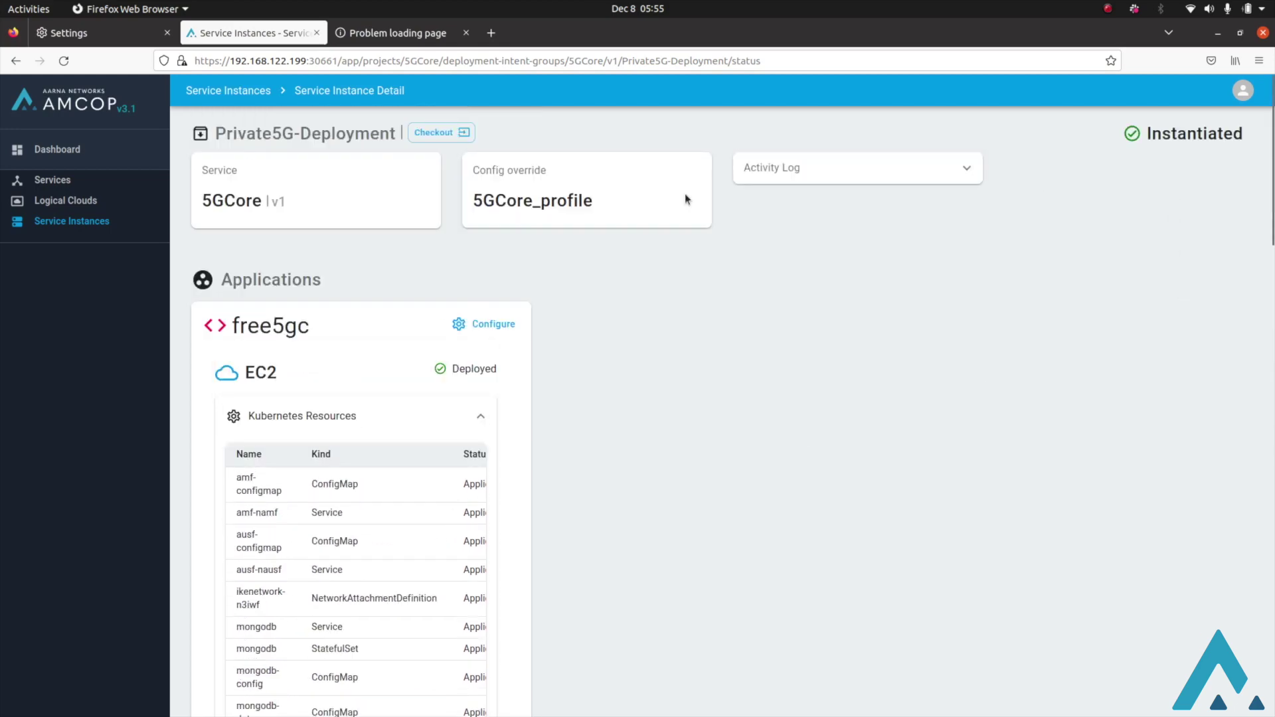
Step: Switch to the terminal on cloud-vm and list the pods with kubectl get pods
left_click(263, 695)
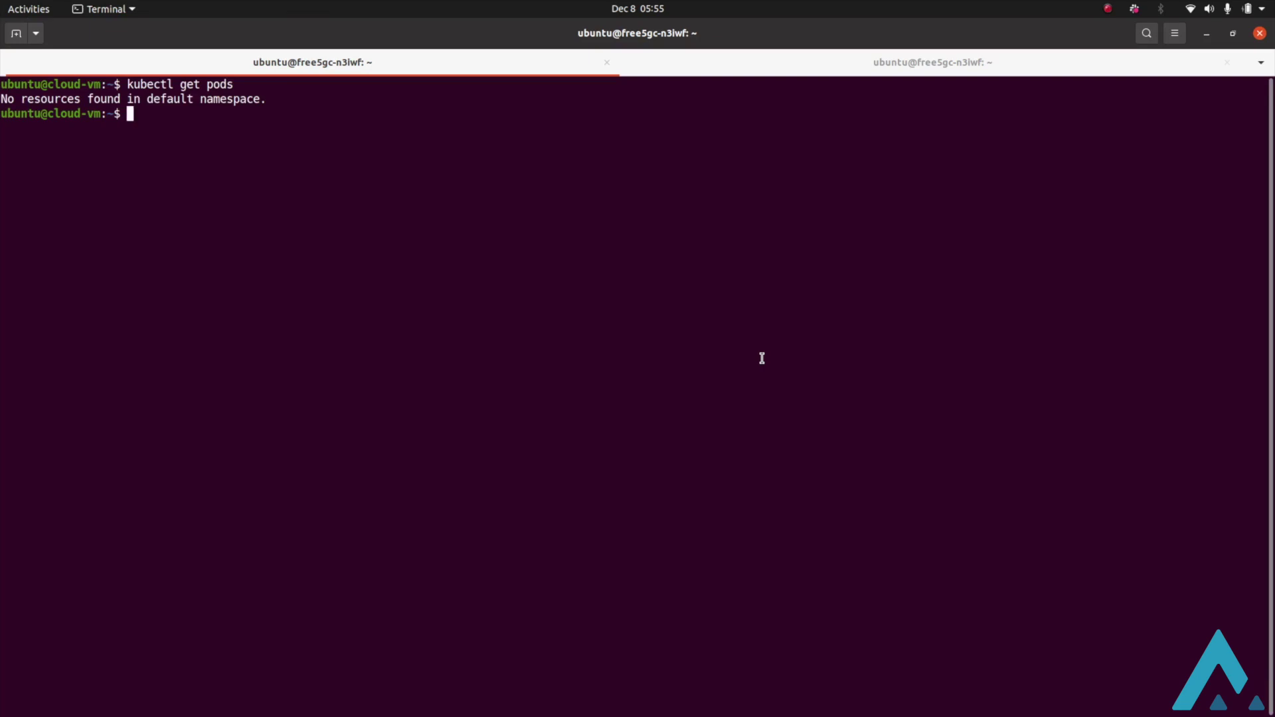
type("kube")
key("BackSpace")
key("BackSpace")
type("bectl get pod")
key("BackSpace")
key("BackSpace")
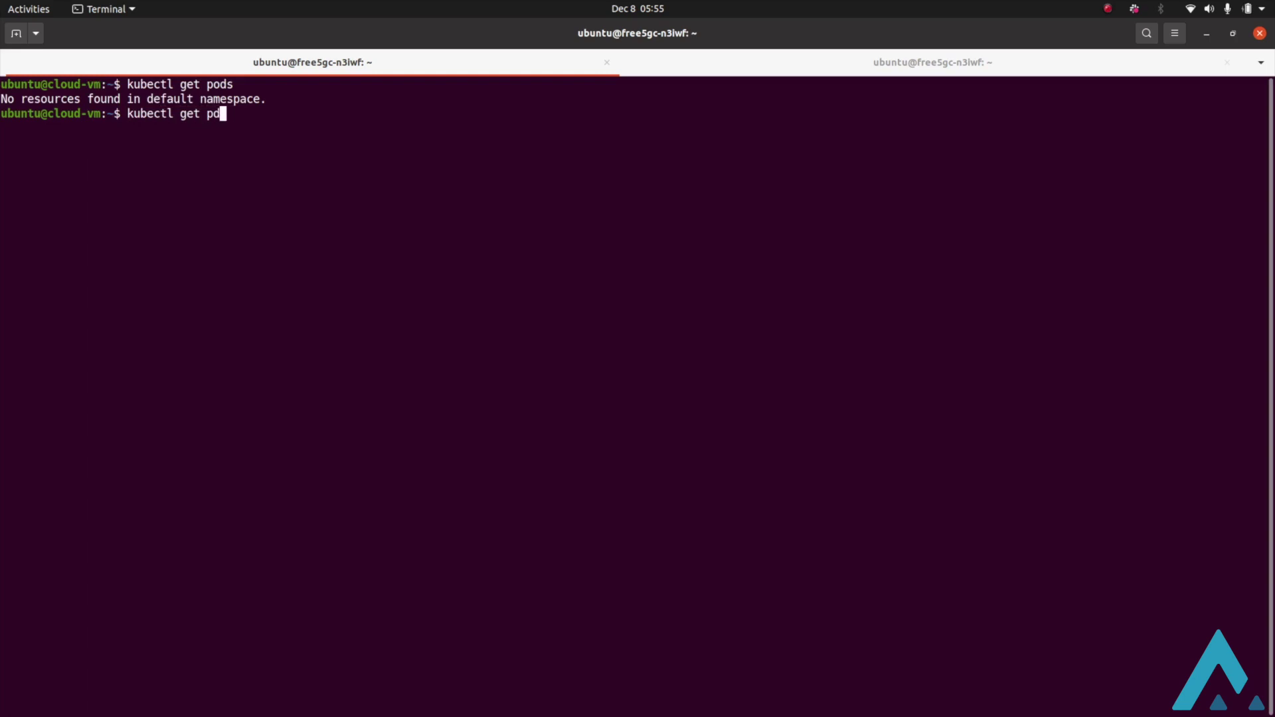
type("ods")
key("Return")
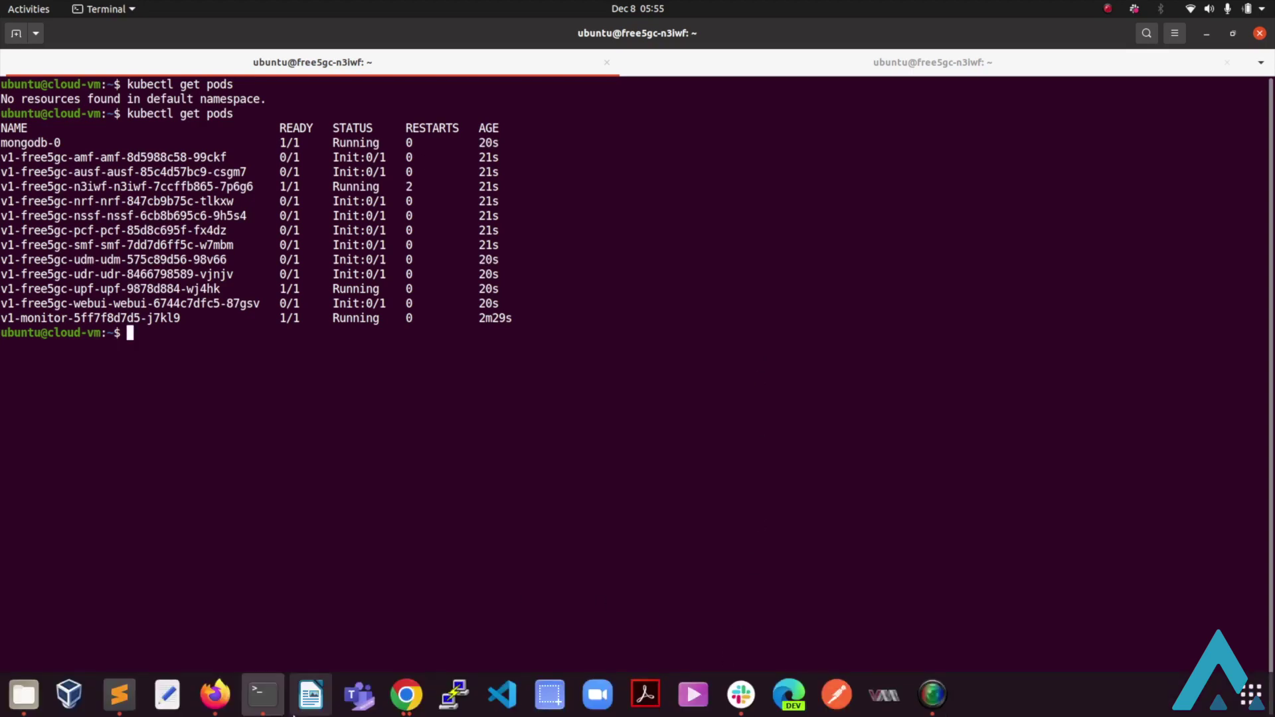
Step: Switch to AMCOP in Firefox and add a tenant named ueransim
left_click(216, 695)
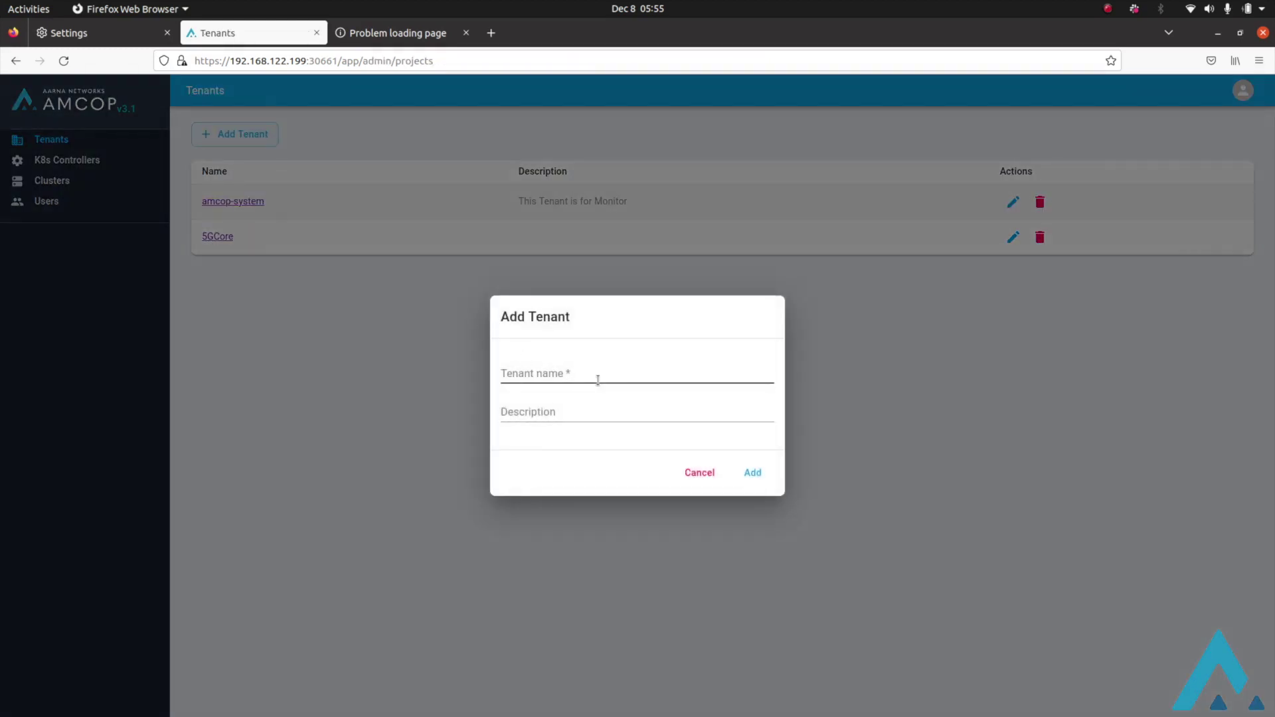
left_click(598, 379)
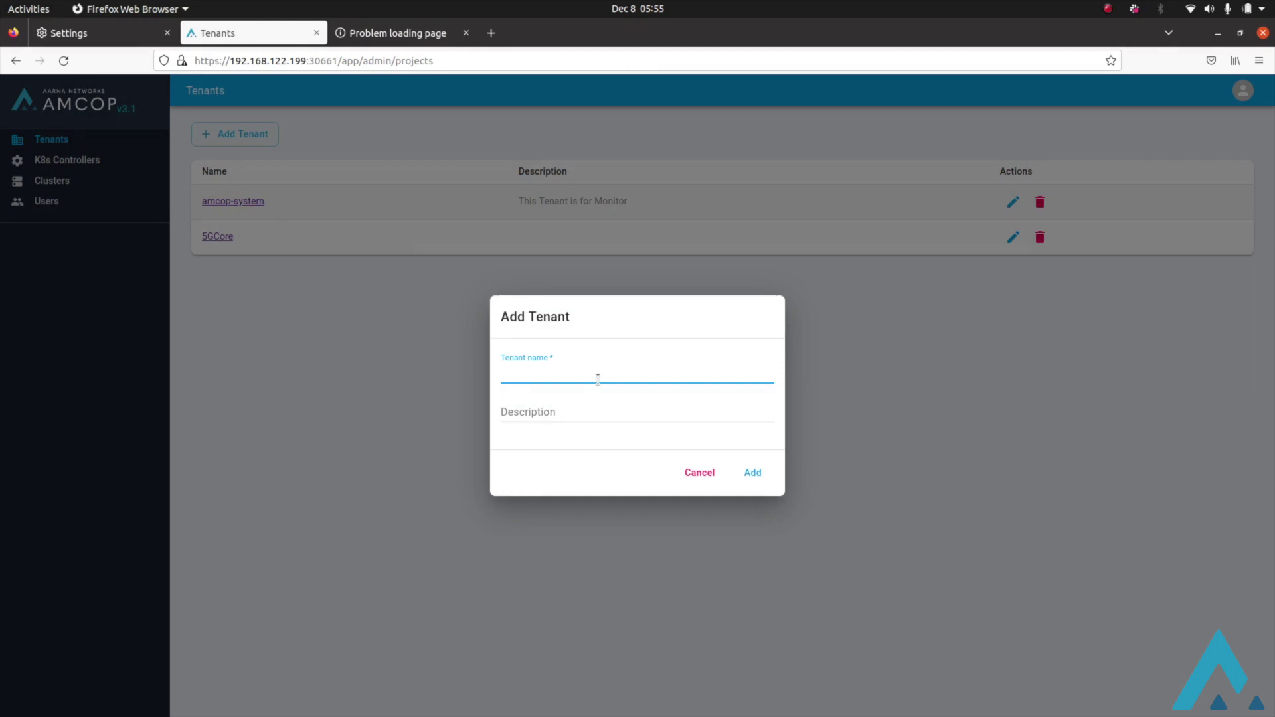
type("UE")
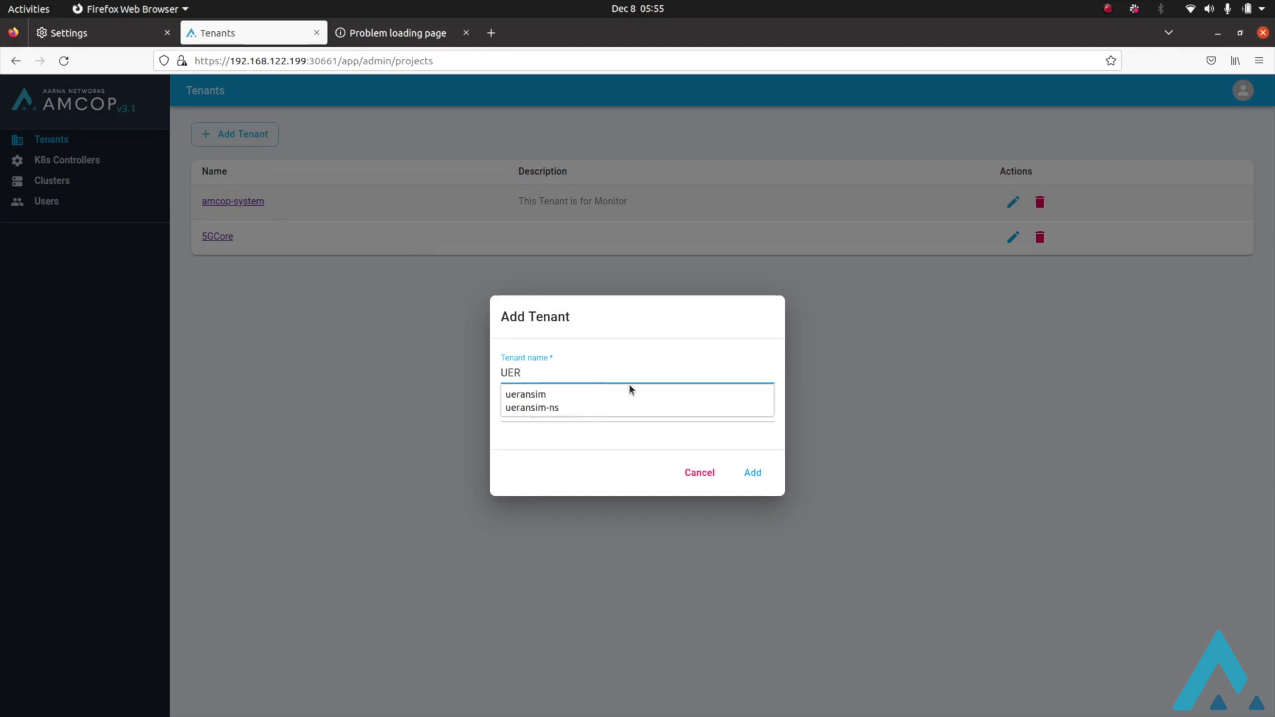
type("R")
left_click(631, 392)
left_click(753, 473)
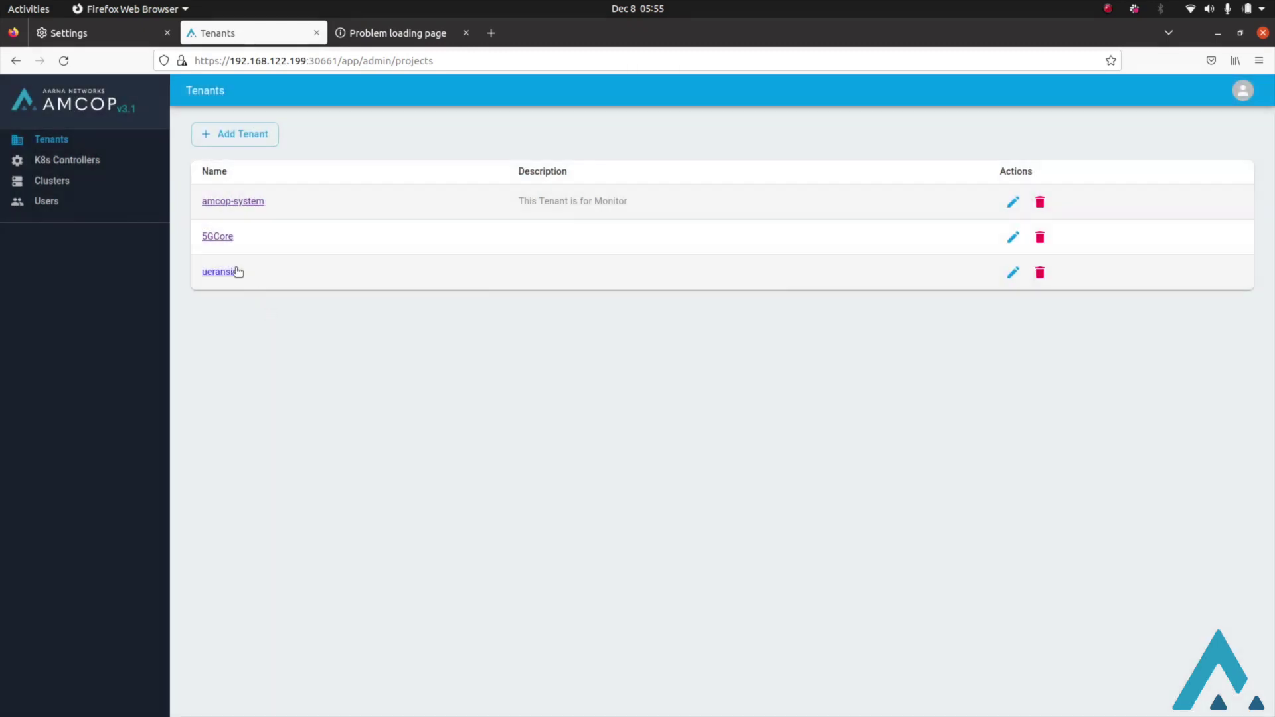
Step: Open the ueransim tenant's services and start a new service named ue-gnodeb
left_click(234, 269)
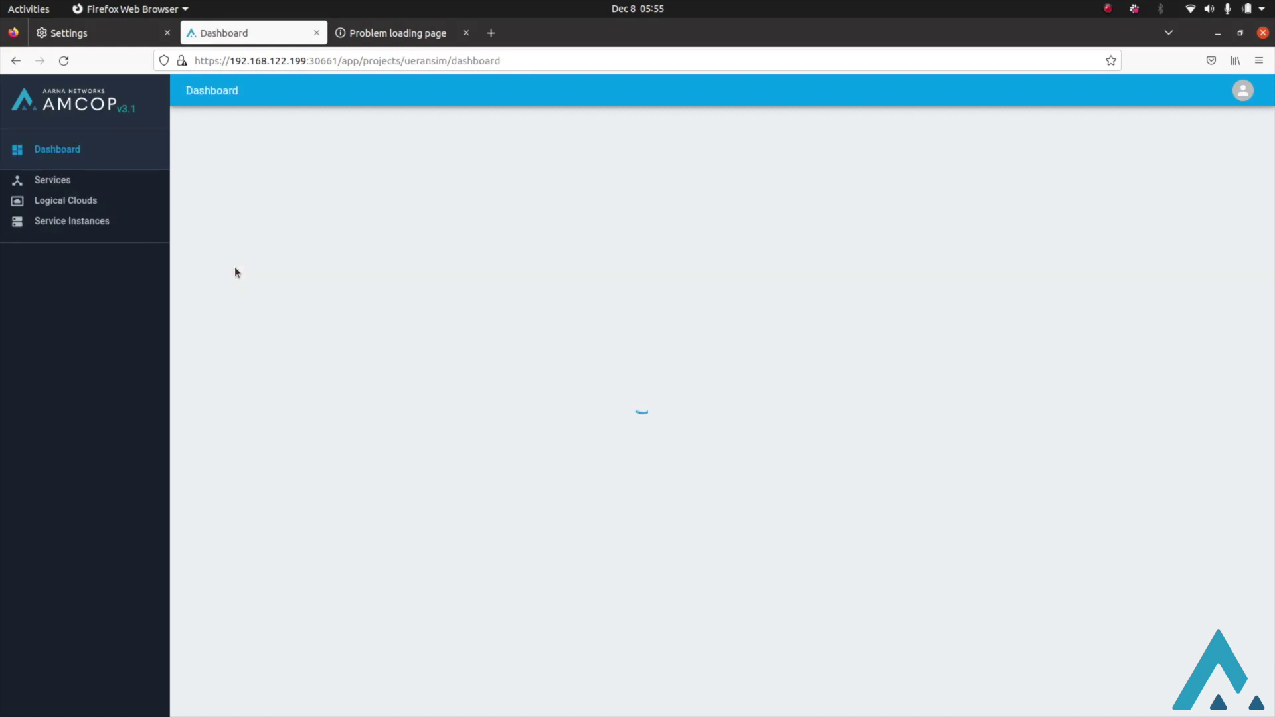
left_click(34, 178)
left_click(247, 135)
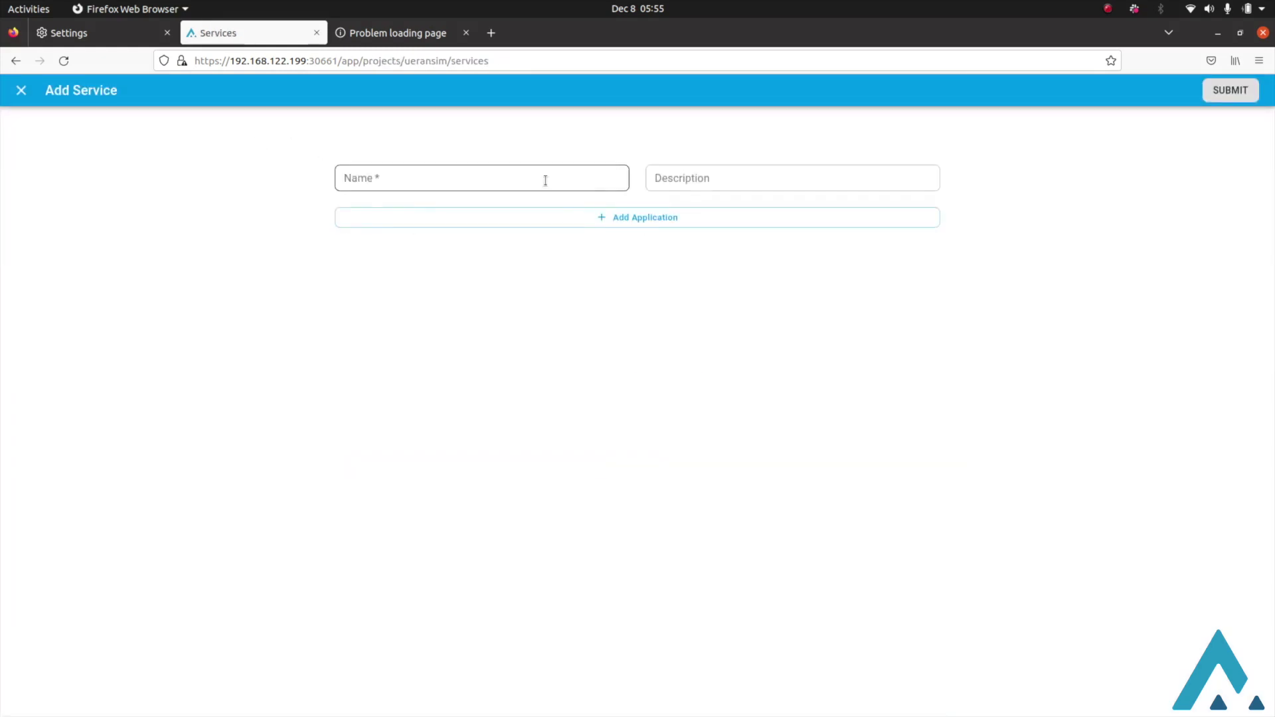
left_click(545, 180)
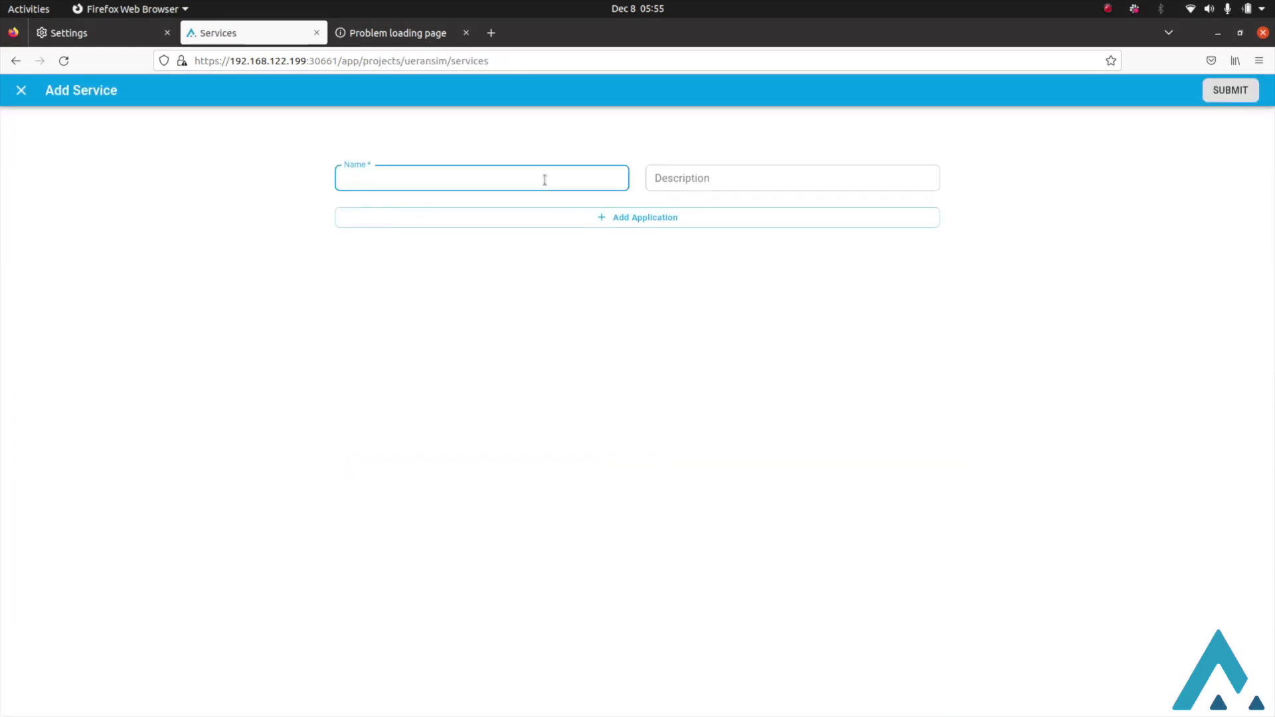
type("U")
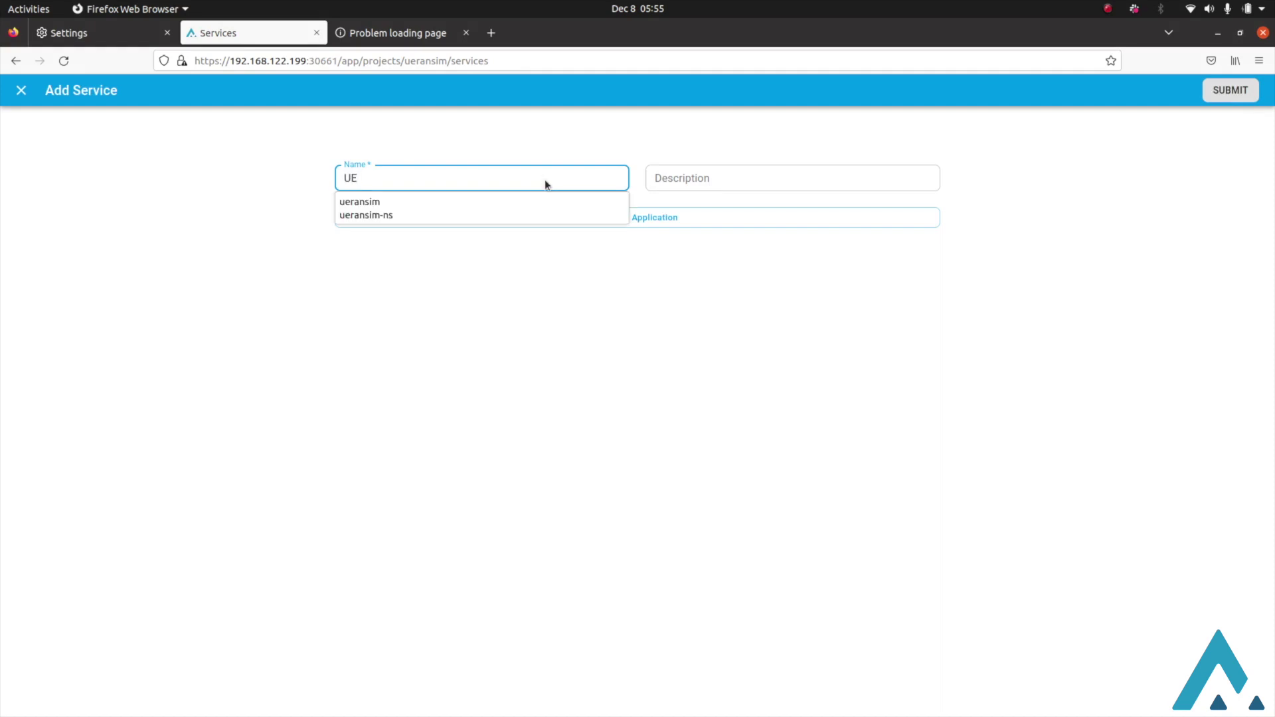
type("E")
key("BackSpace")
key("BackSpace")
type("ueand")
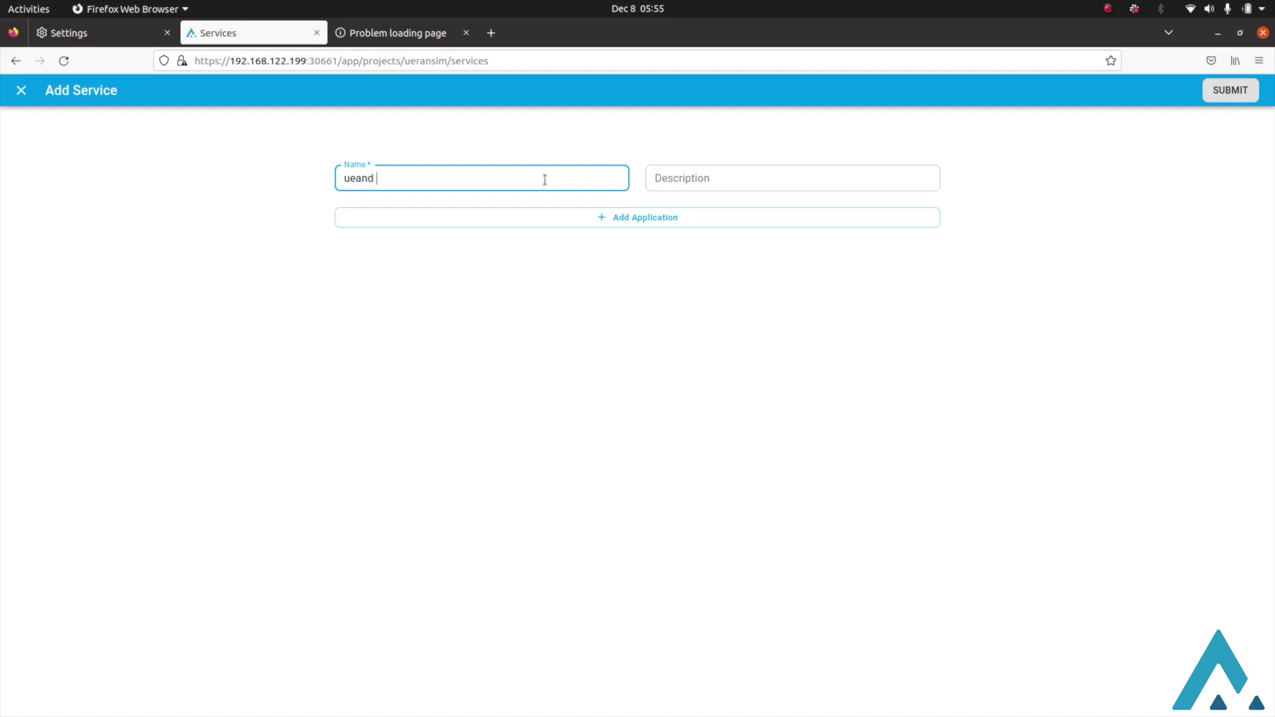
key("BackSpace")
type("-gnodeb")
Step: Add an application named ueransim to the ue-gnodeb service
left_click(643, 222)
left_click(542, 378)
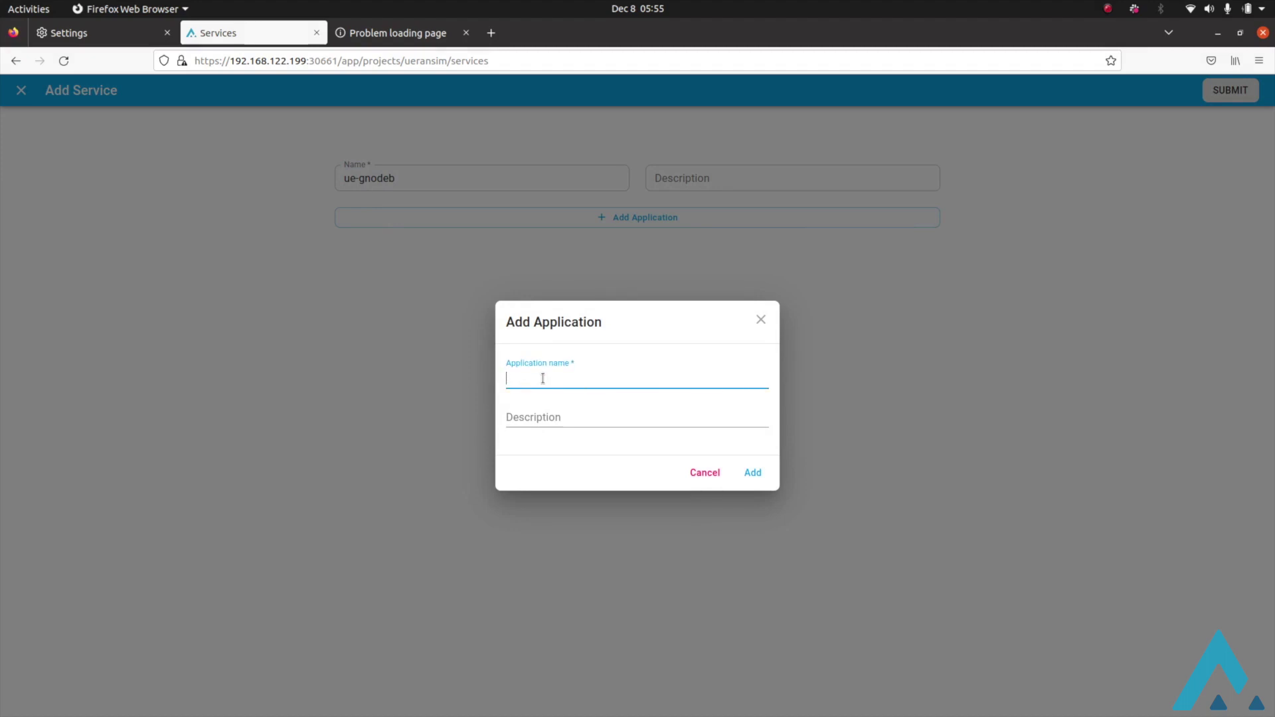
type("ueran")
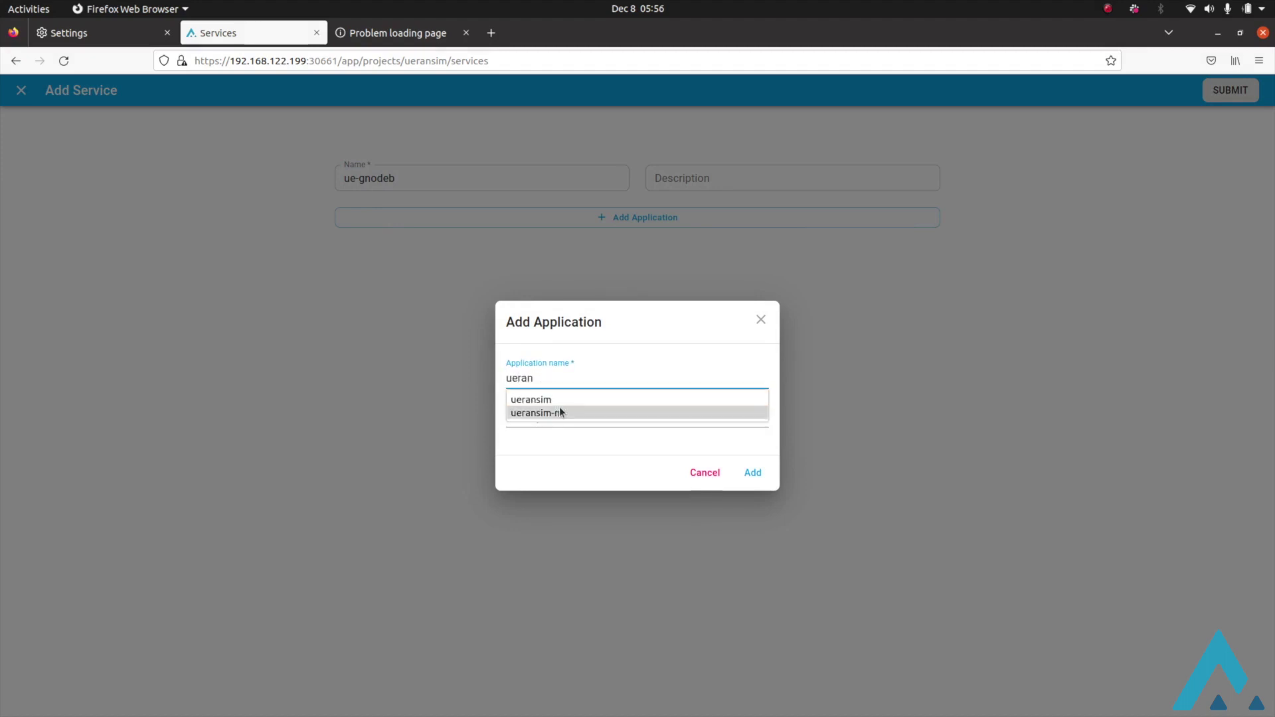
left_click(577, 399)
left_click(752, 473)
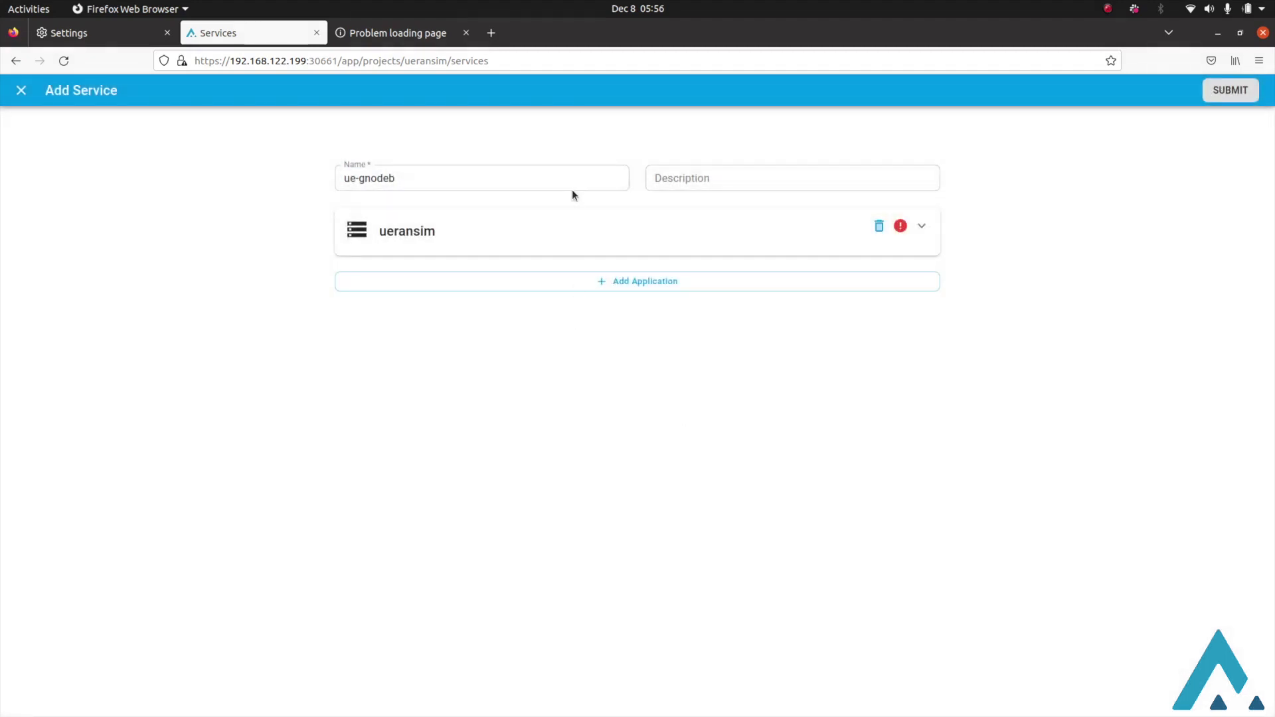
Step: Upload ueransim-enp1s0.tgz as the ueransim application's package and open the file selection for its config override
left_click(571, 237)
left_click(487, 376)
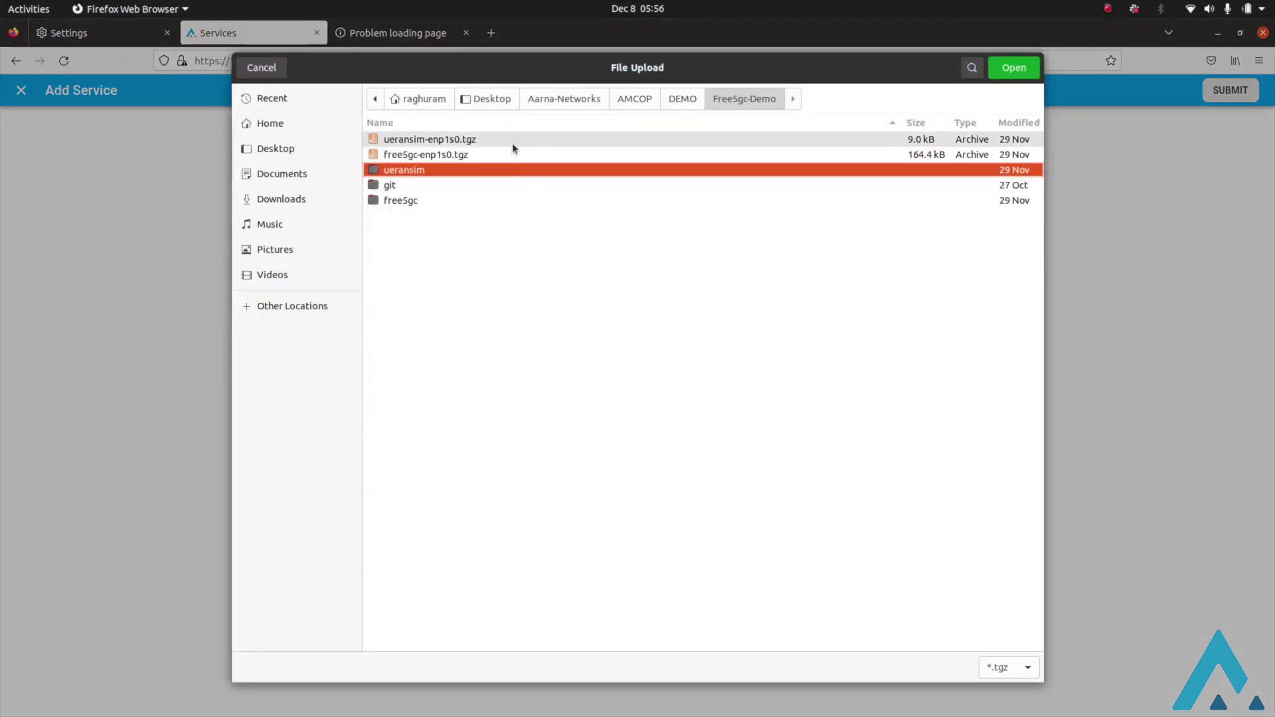
double_click(513, 140)
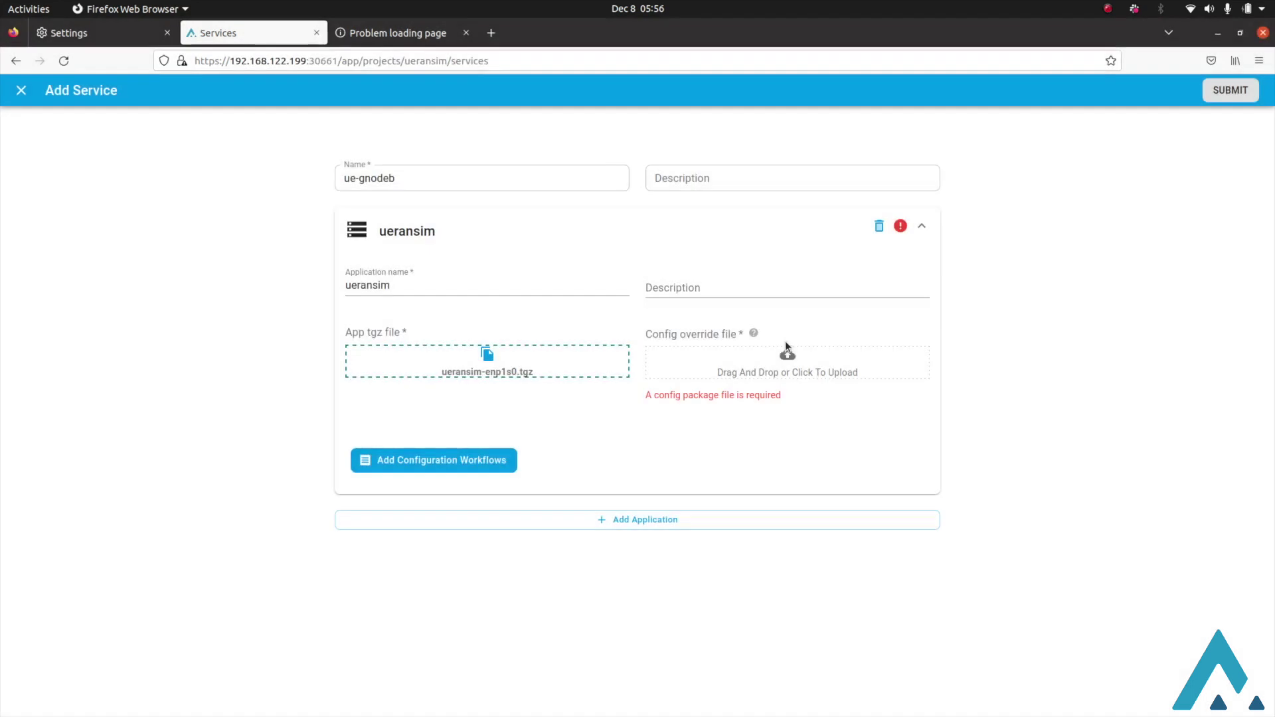
left_click(787, 352)
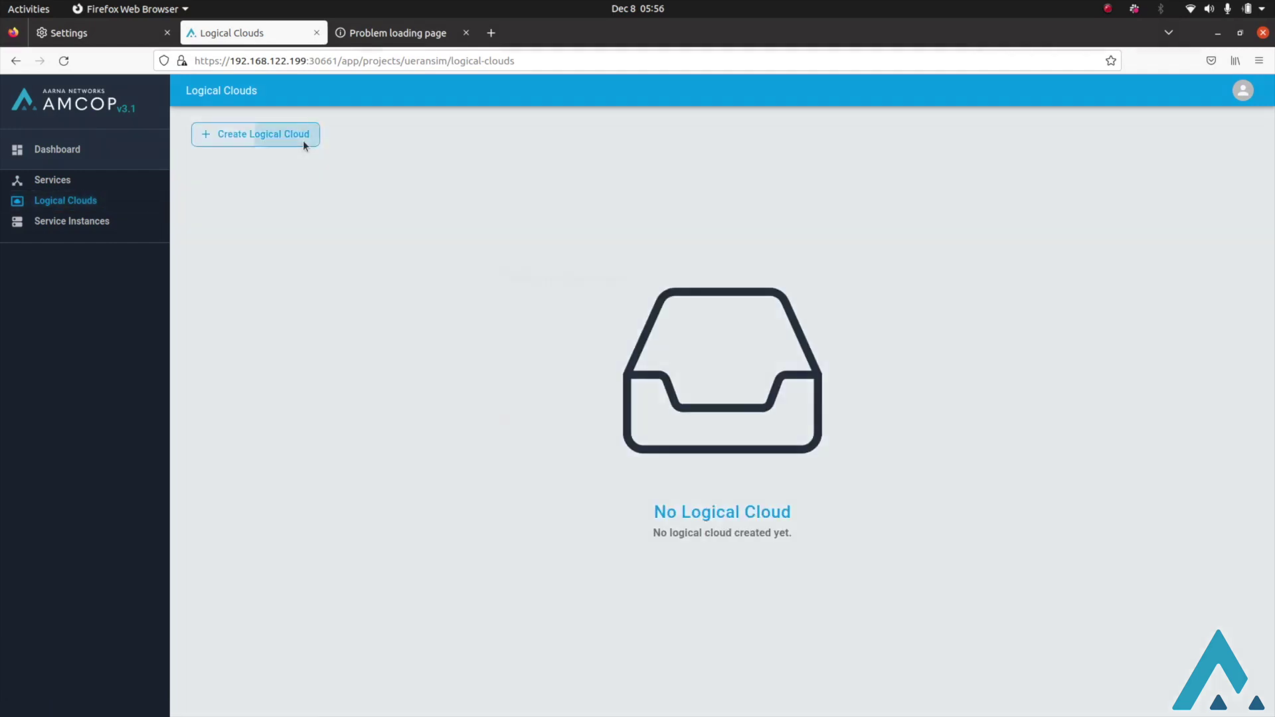
Step: Start a new logical cloud for the ueransim tenant and name it EdgeCluster
left_click(304, 142)
left_click(640, 336)
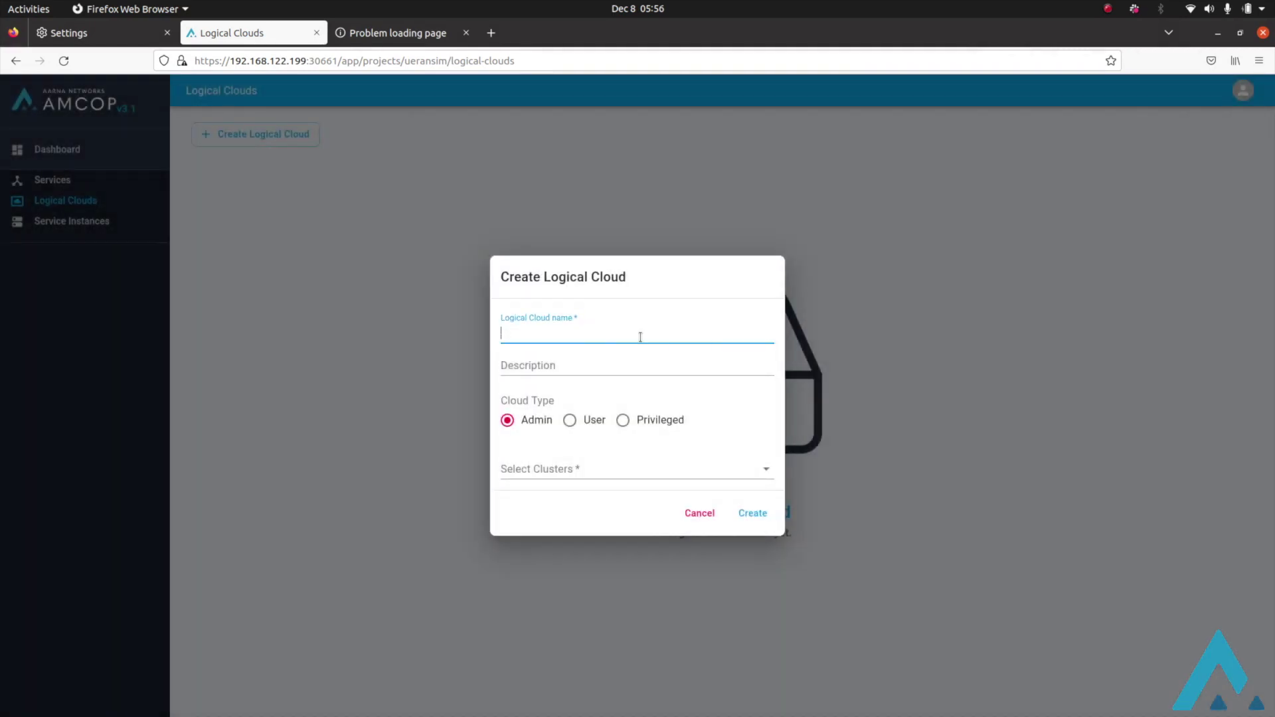
type("Edd")
key("BackSpace")
key("BackSpace")
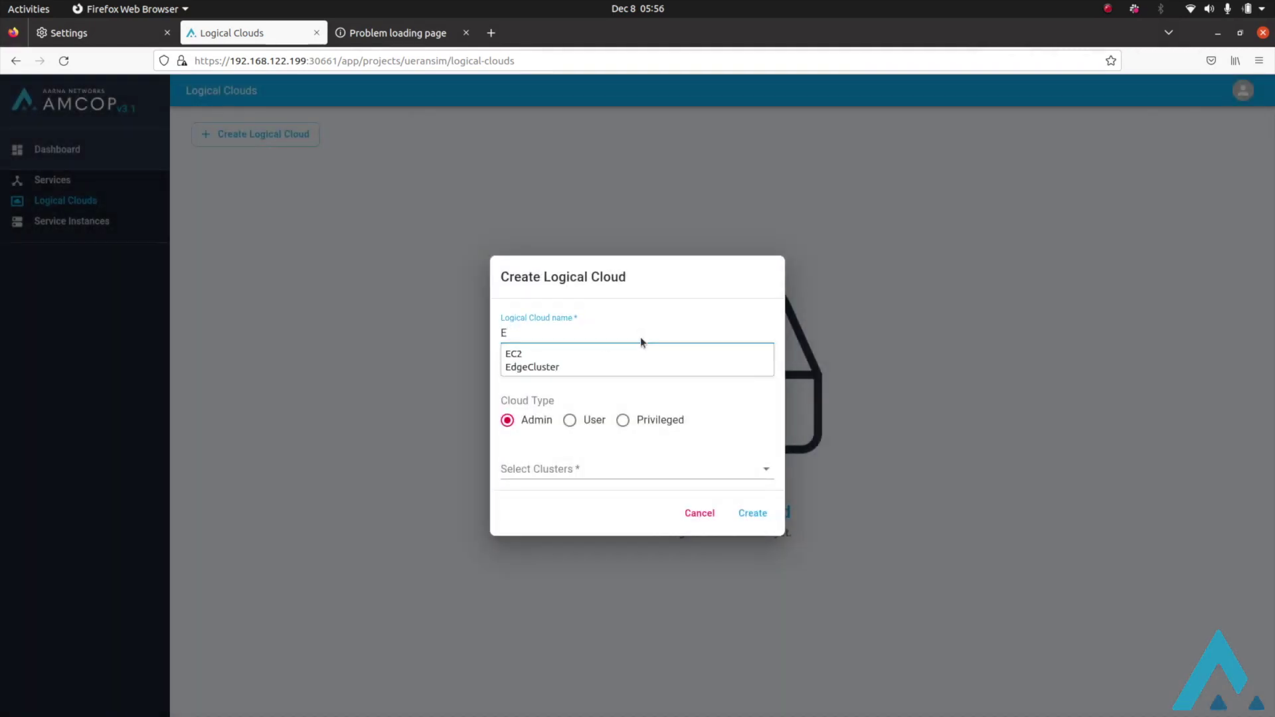
left_click(604, 367)
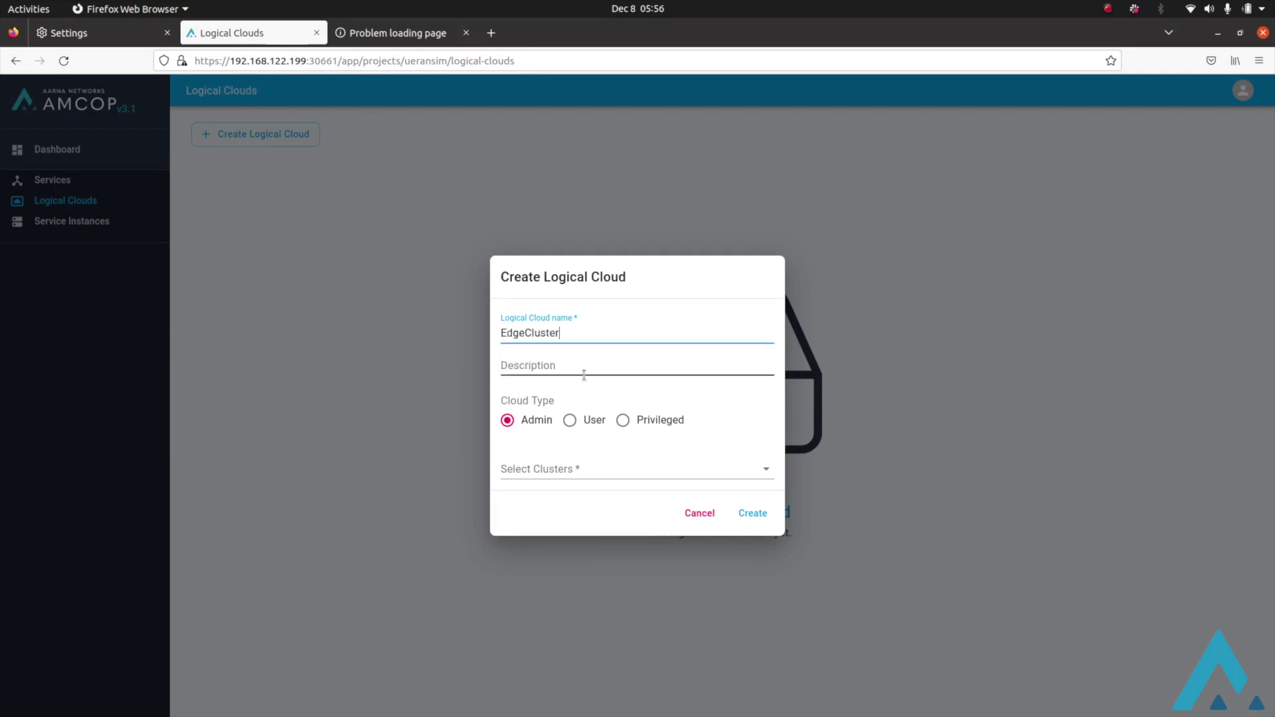
Step: Set the logical cloud's type to Privileged with the namespace ueransim
left_click(625, 417)
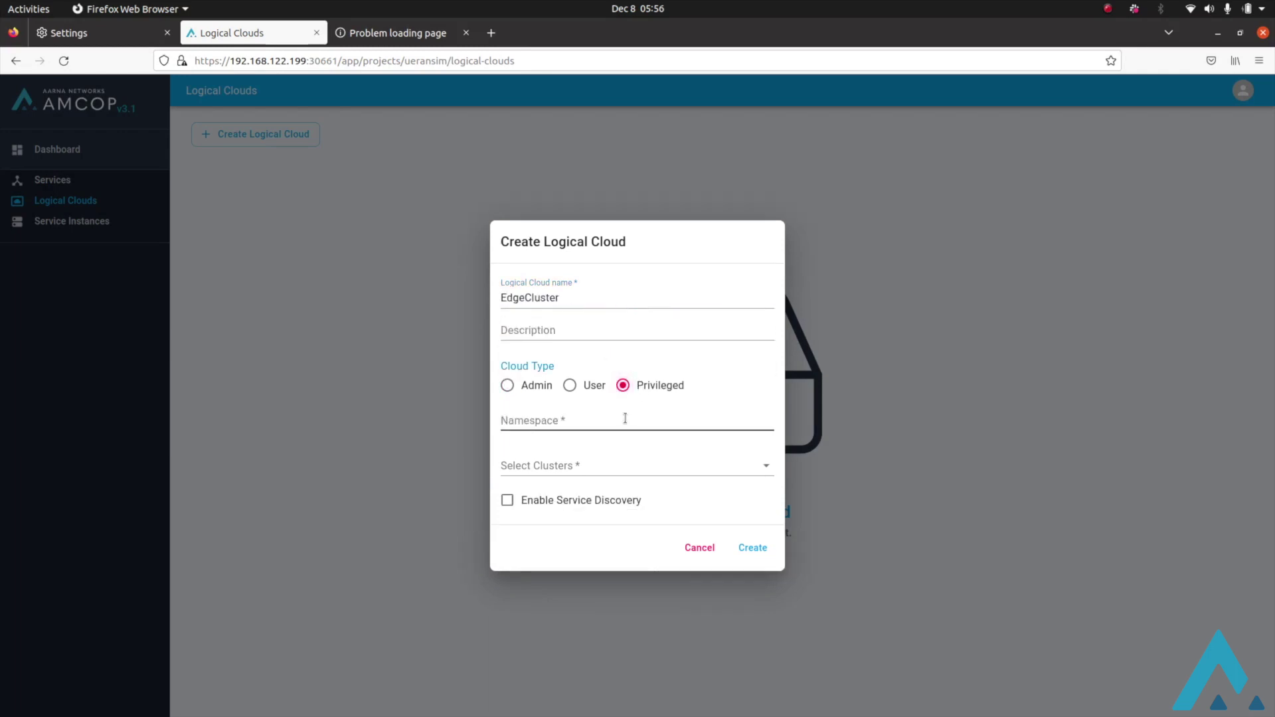
left_click(625, 423)
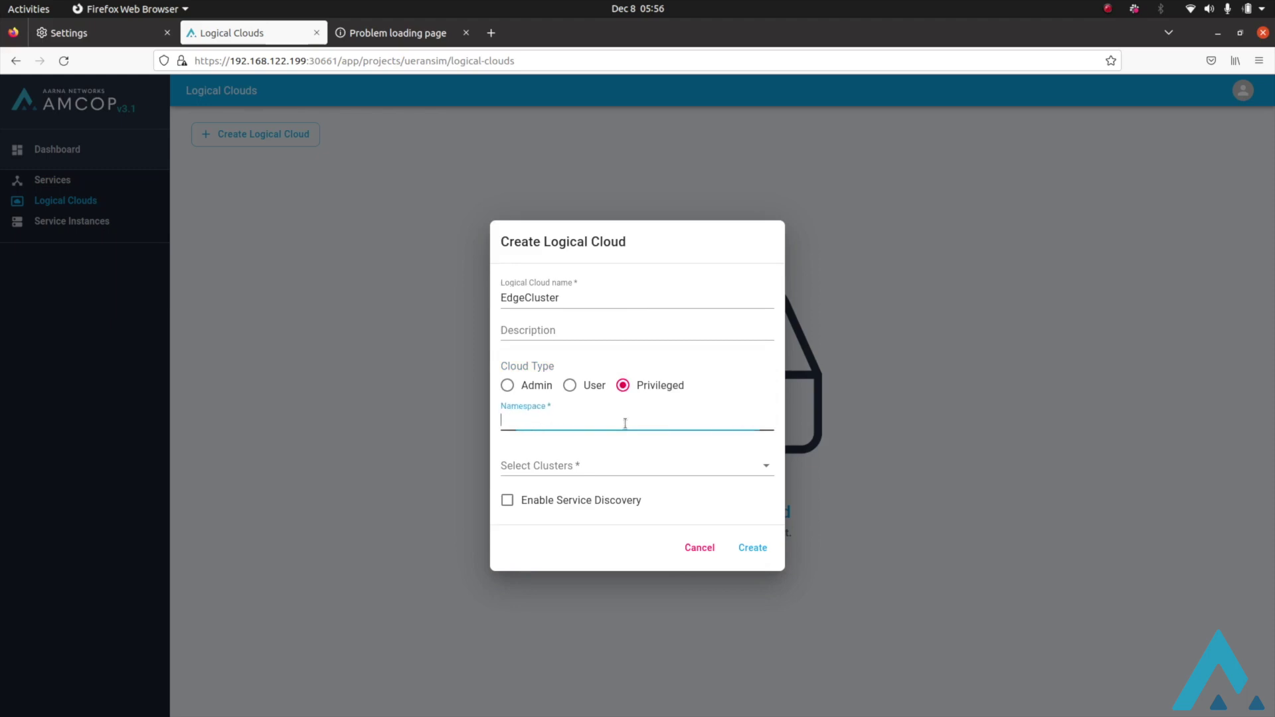
type("u")
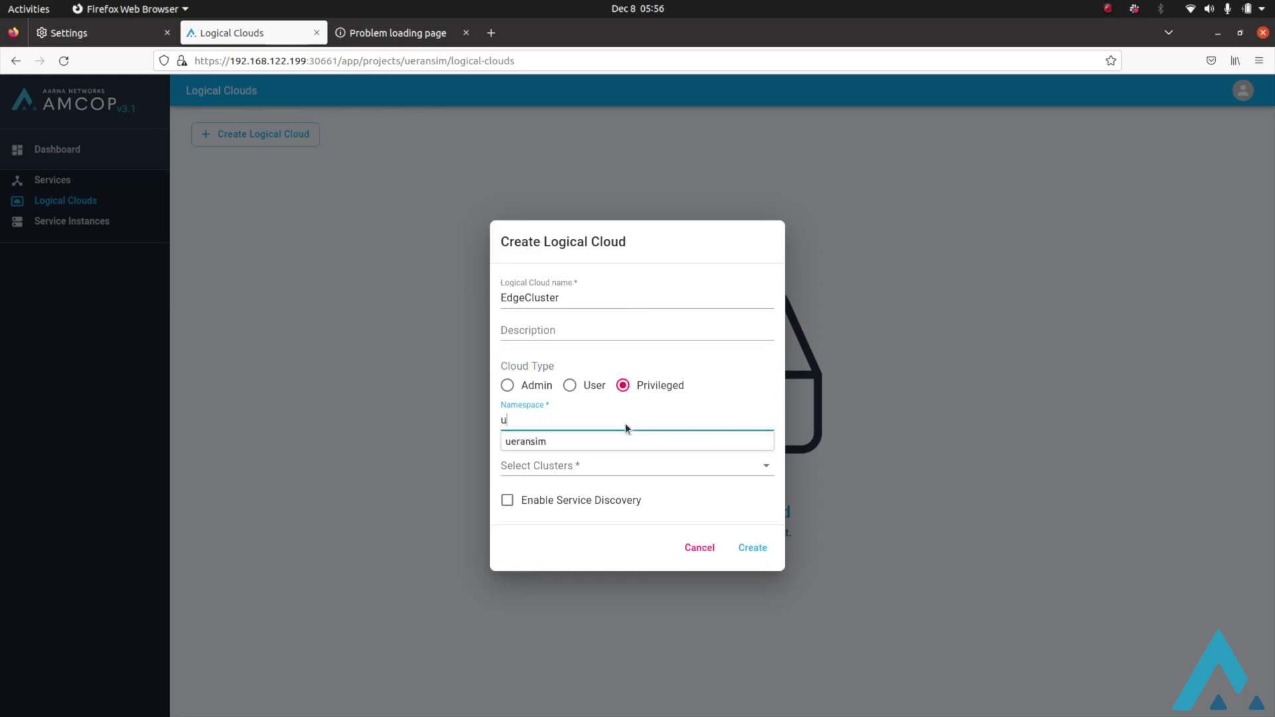
type("e")
left_click(623, 441)
Step: Assign the Enterprise-Edge cluster EdgeCluster to the logical cloud and create it
left_click(613, 459)
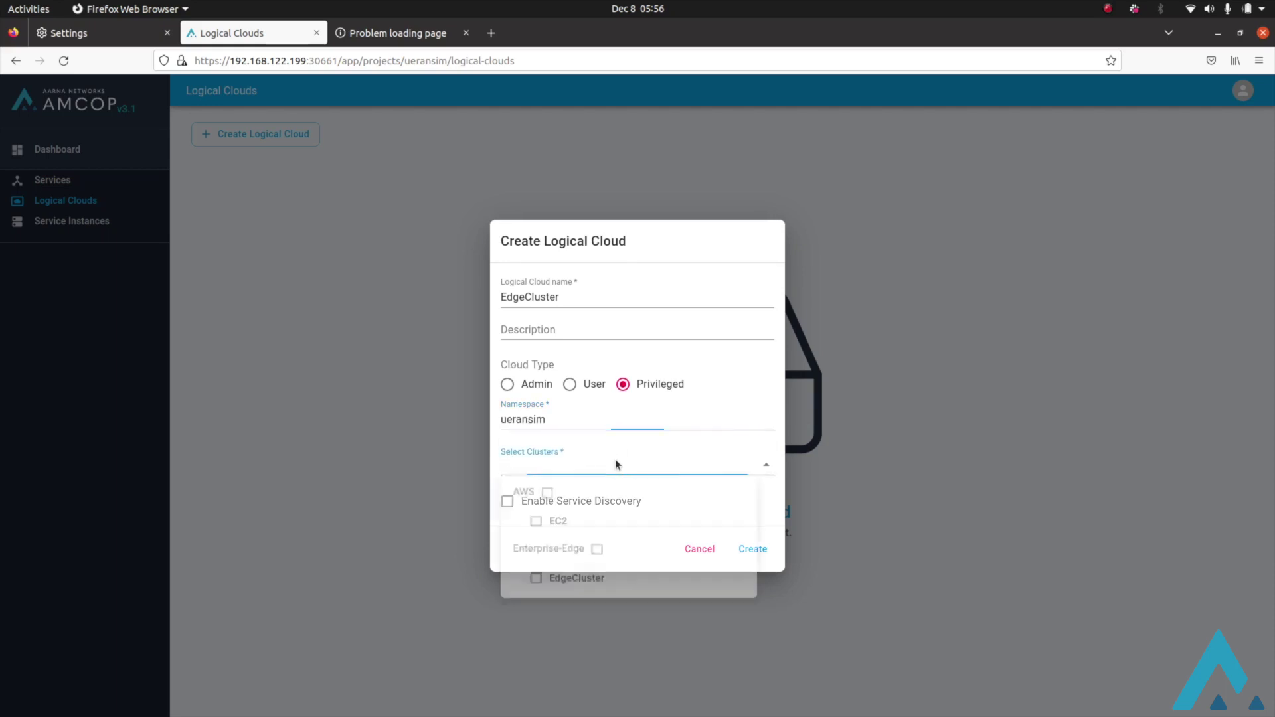
left_click(603, 565)
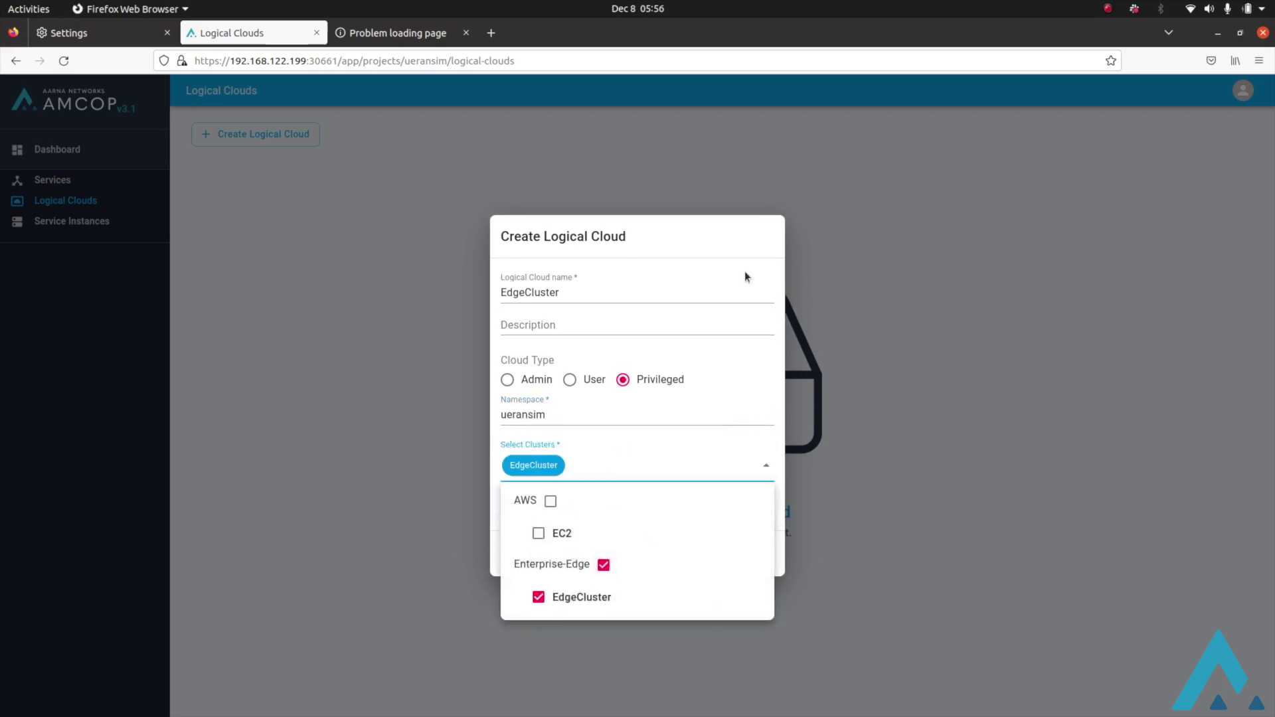
left_click(723, 237)
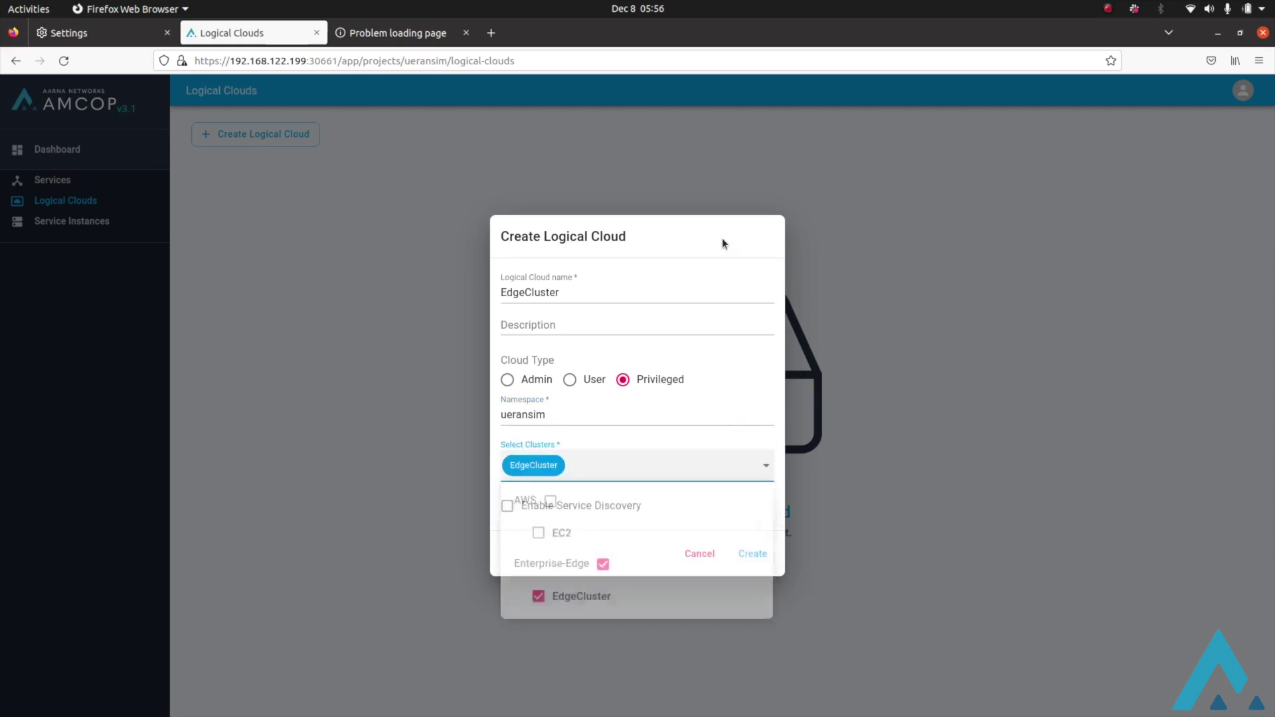
left_click(749, 558)
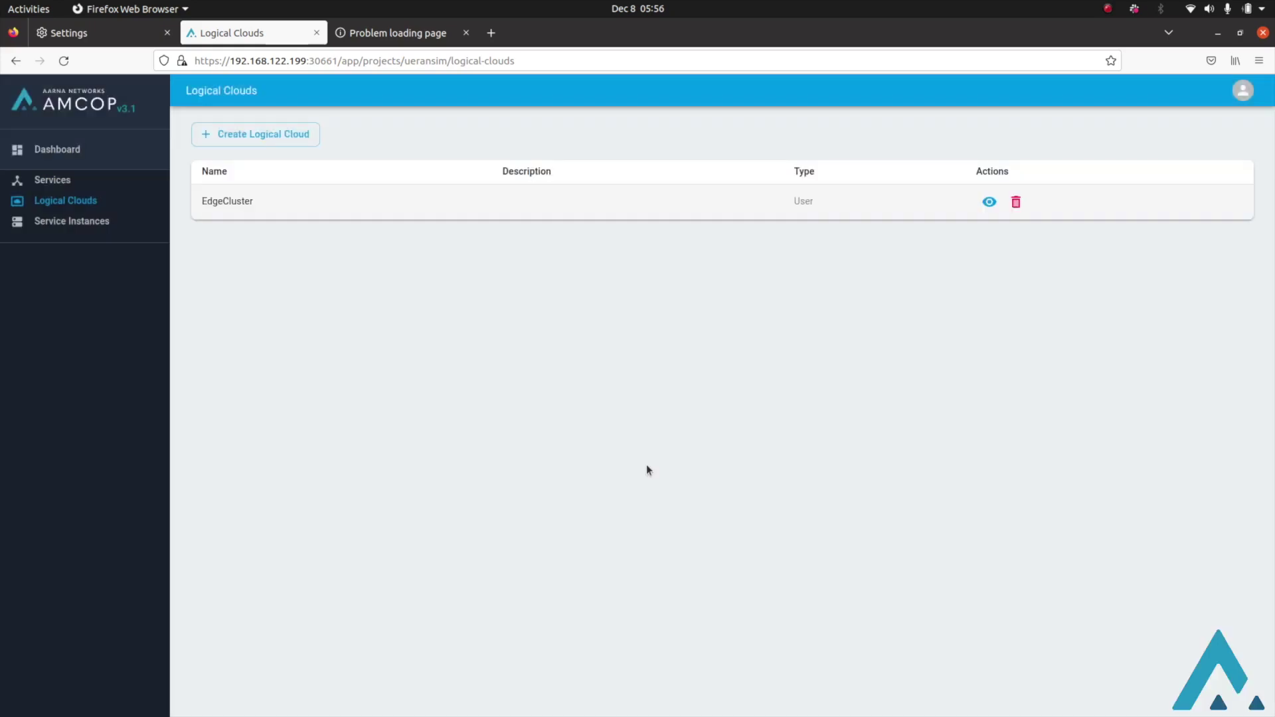
Step: Start a service instance named ue-gnodeb-instance for the ue-gnodeb service on the EdgeCluster logical cloud
left_click(73, 225)
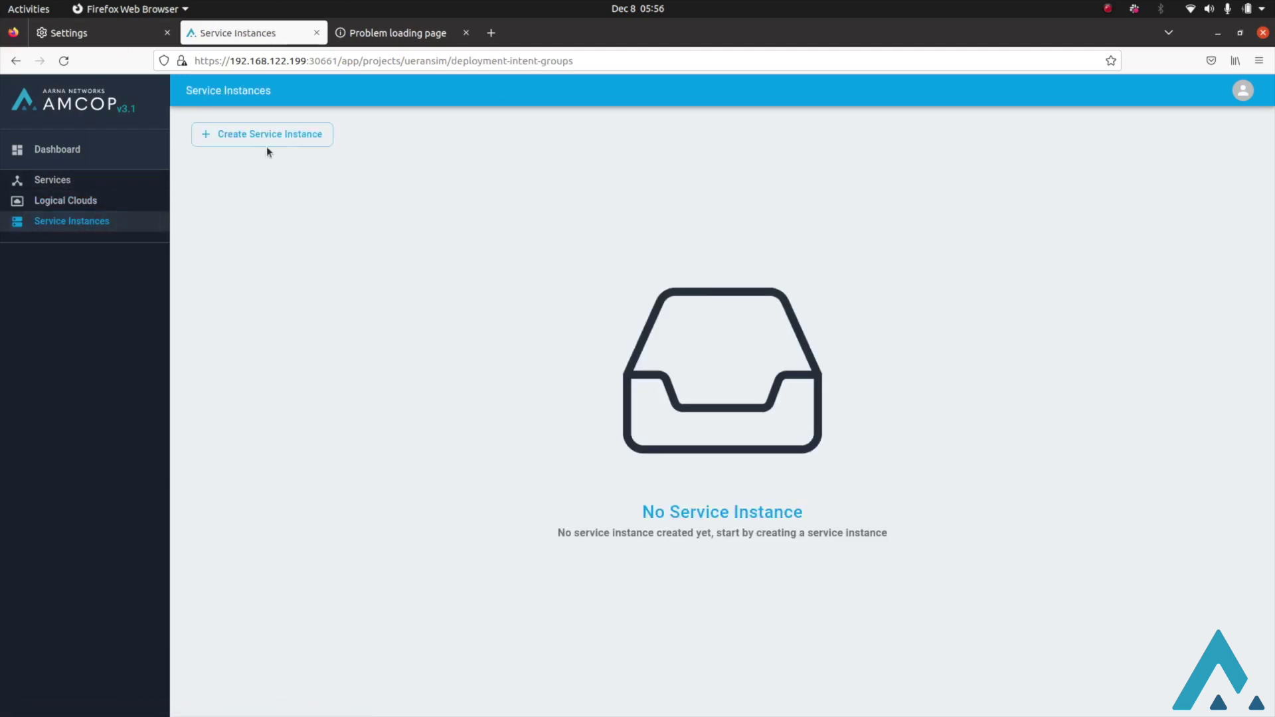
left_click(273, 134)
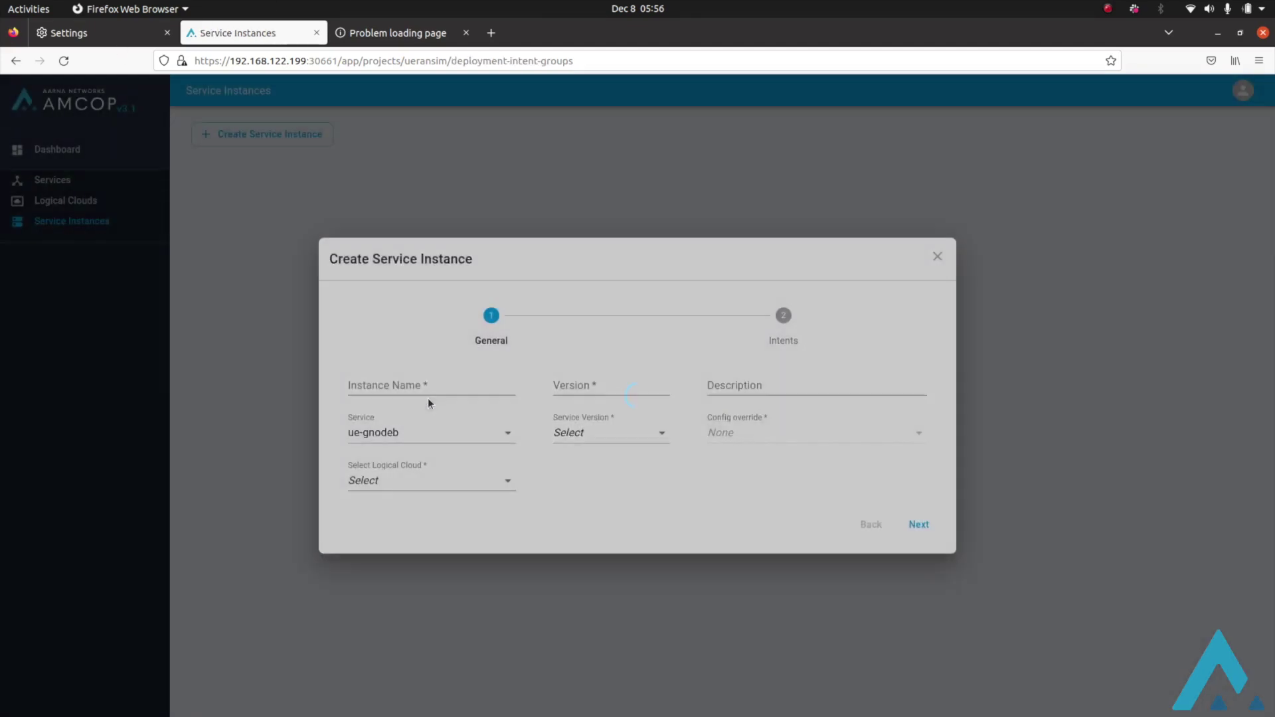
left_click(421, 385)
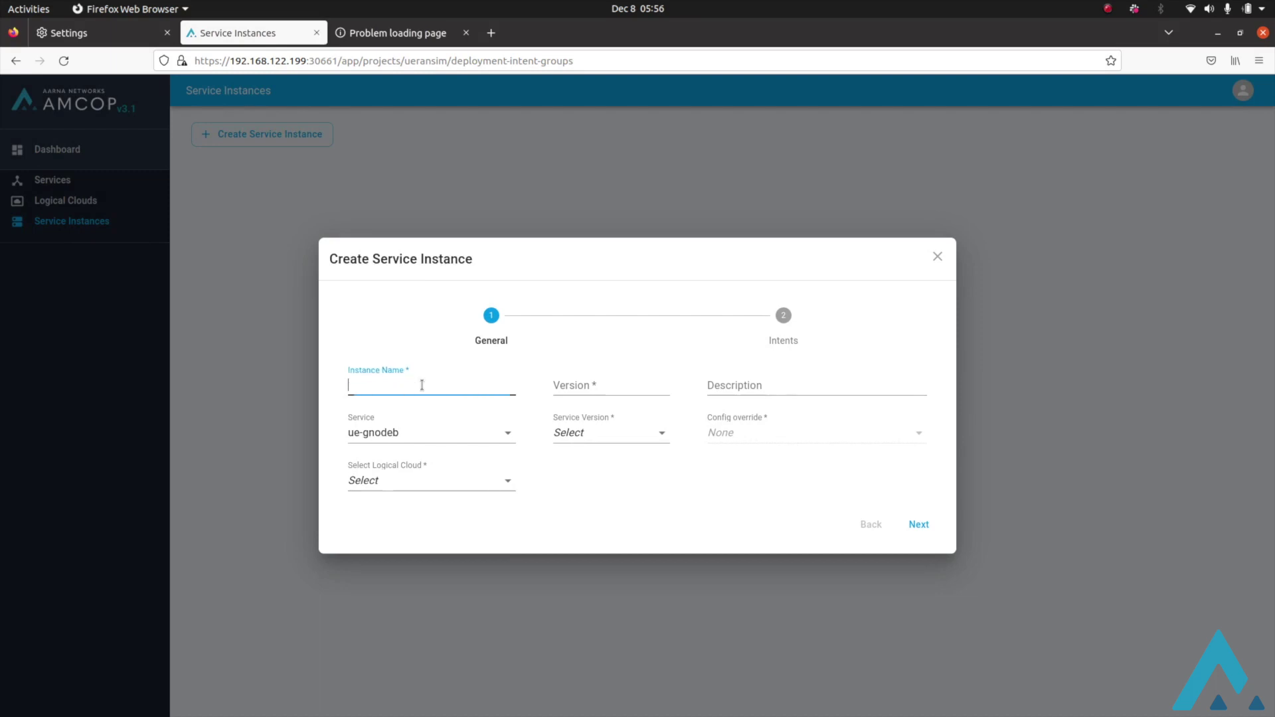
type("ue")
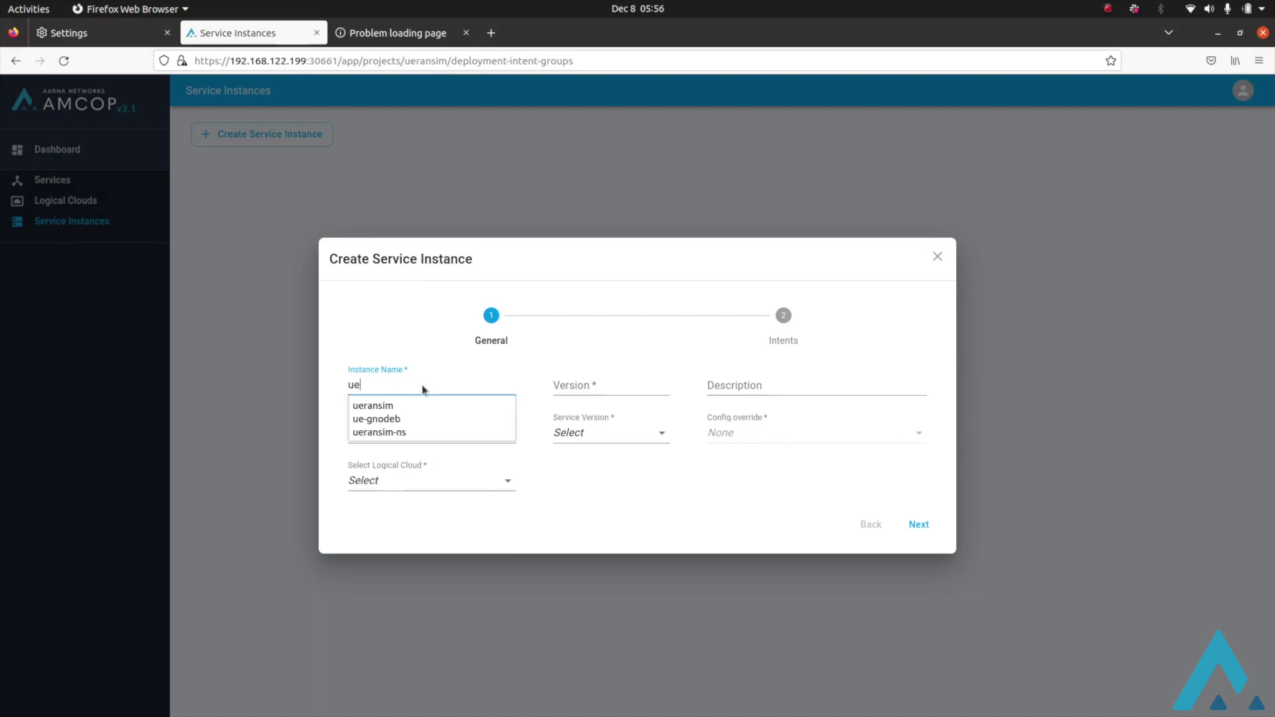
type("-gn")
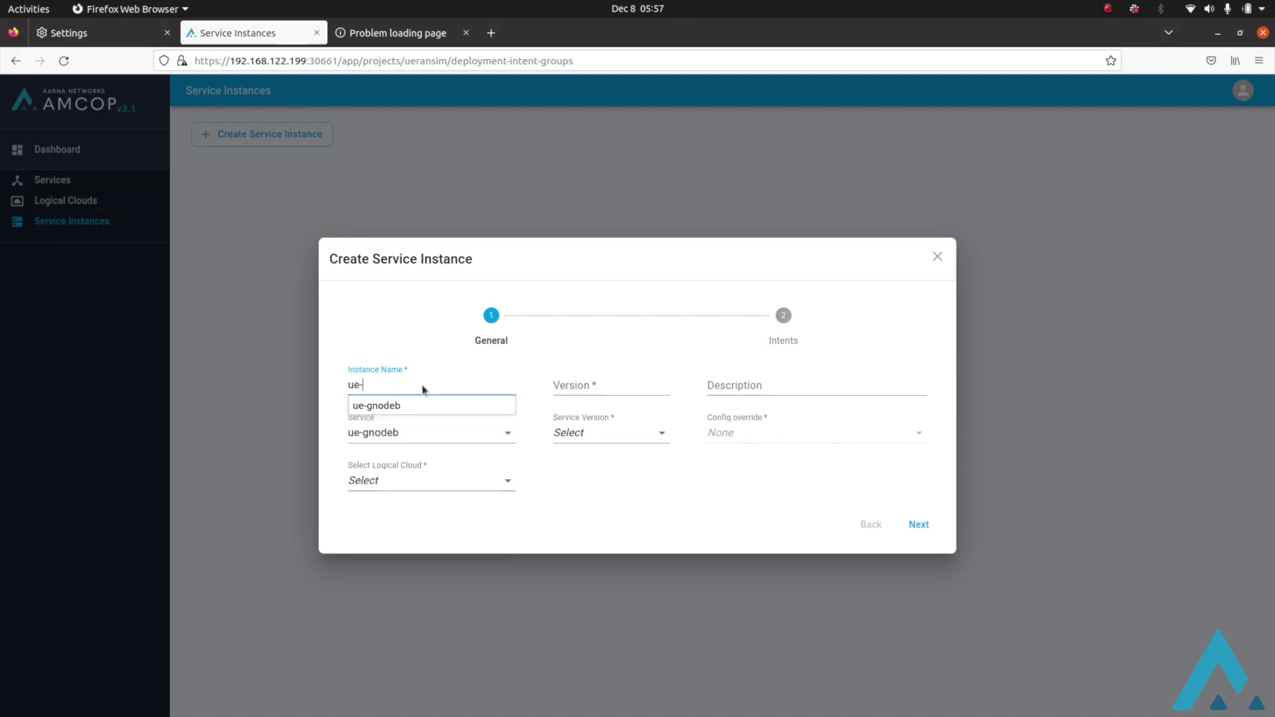
left_click(420, 405)
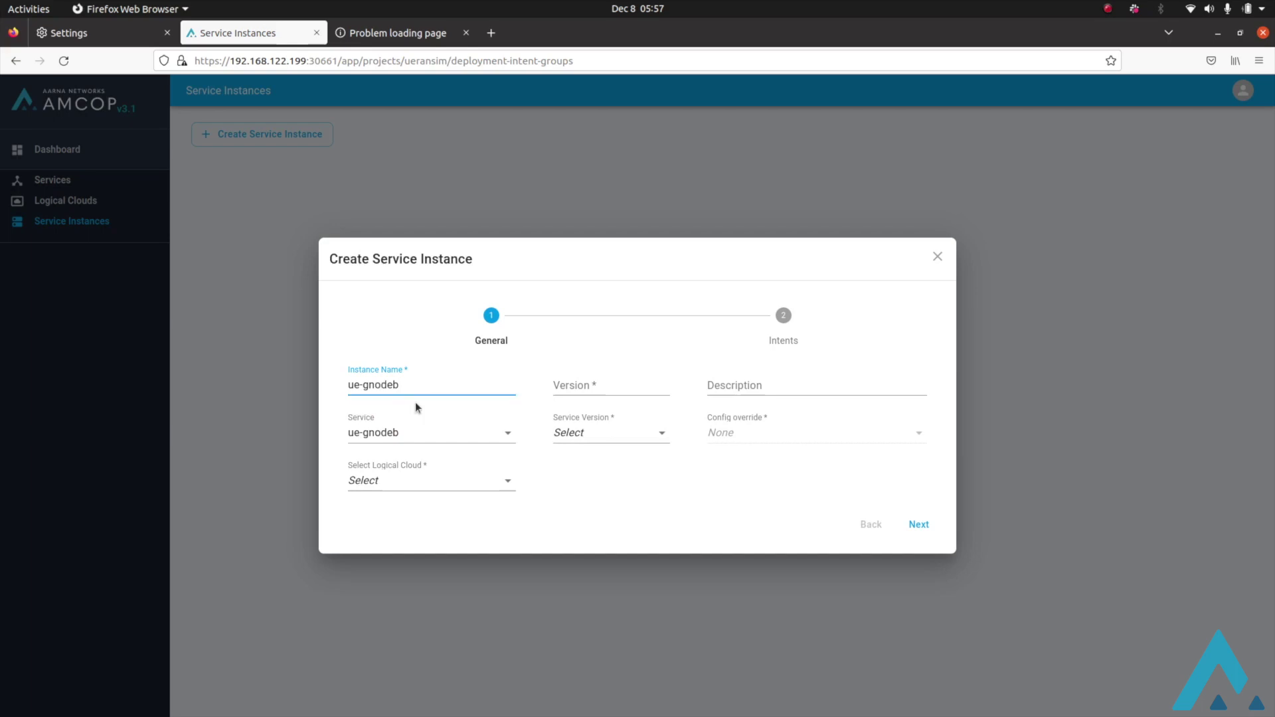
type("-instance")
left_click(429, 443)
left_click(430, 442)
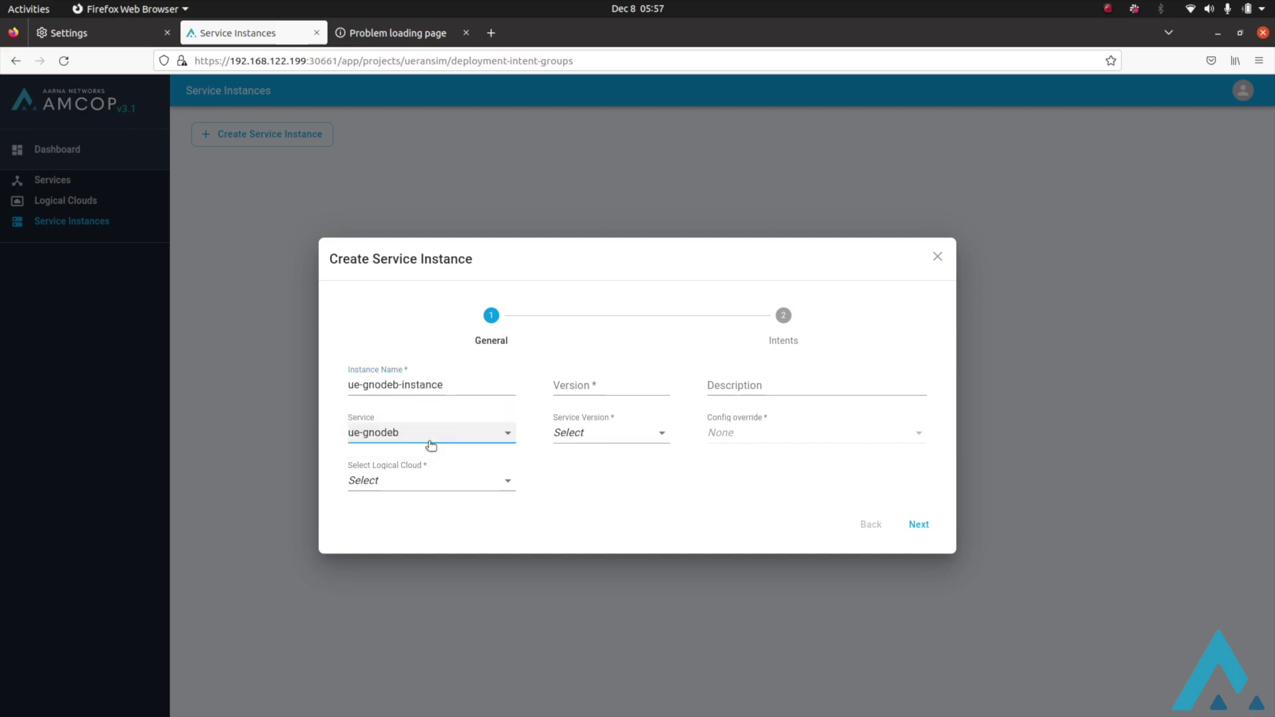
left_click(437, 486)
left_click(441, 509)
Step: Set ue-gnodeb-instance's service version and instance version to v1, and continue to the intents
left_click(623, 442)
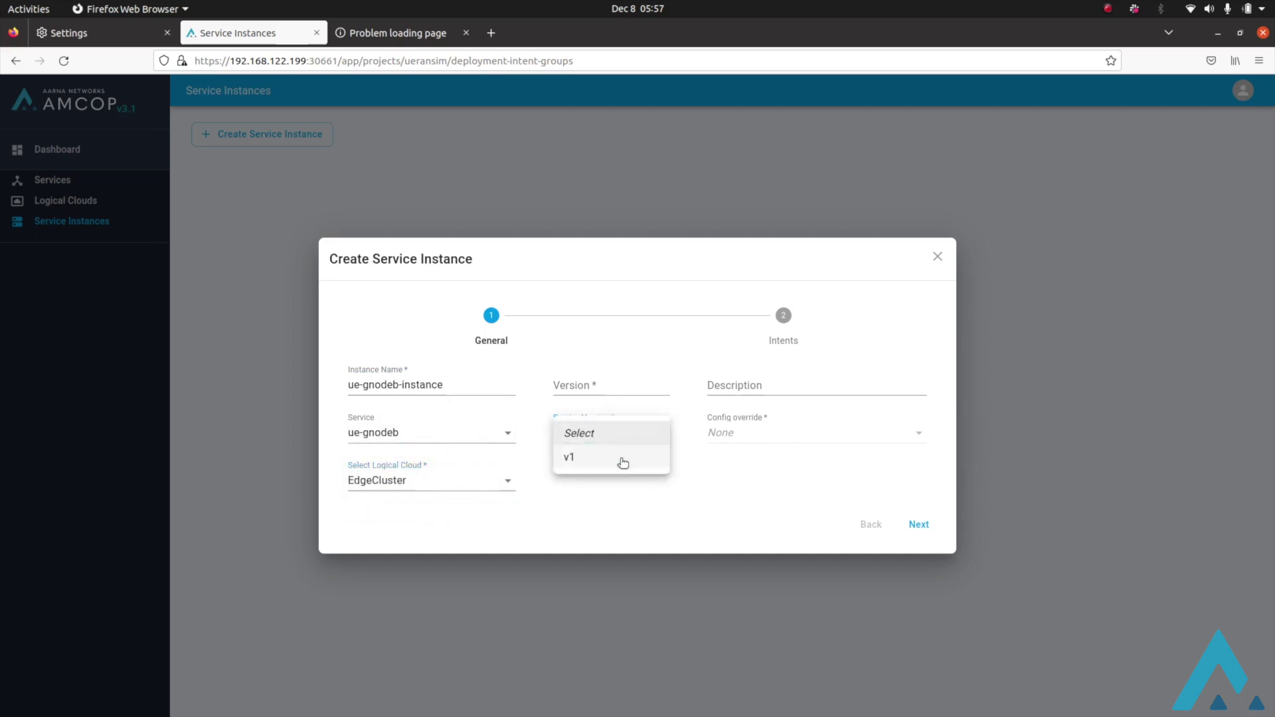
left_click(623, 458)
left_click(616, 384)
type("v")
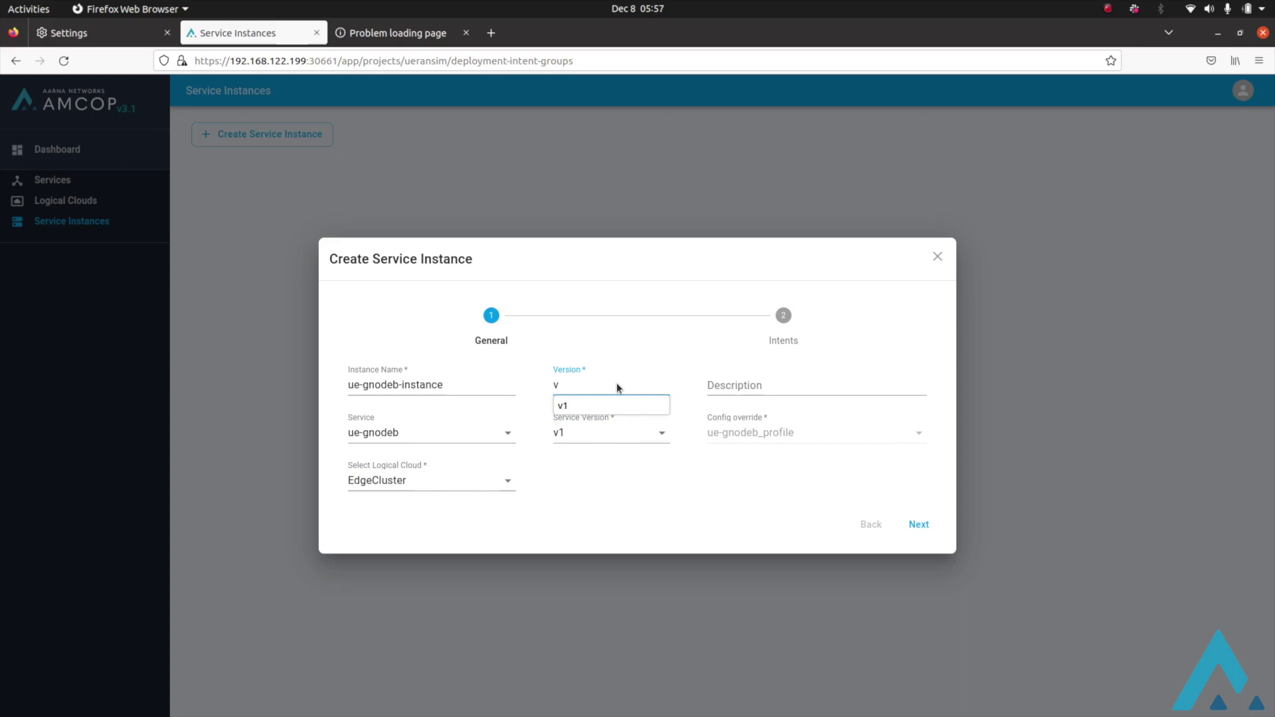
left_click(620, 402)
left_click(920, 525)
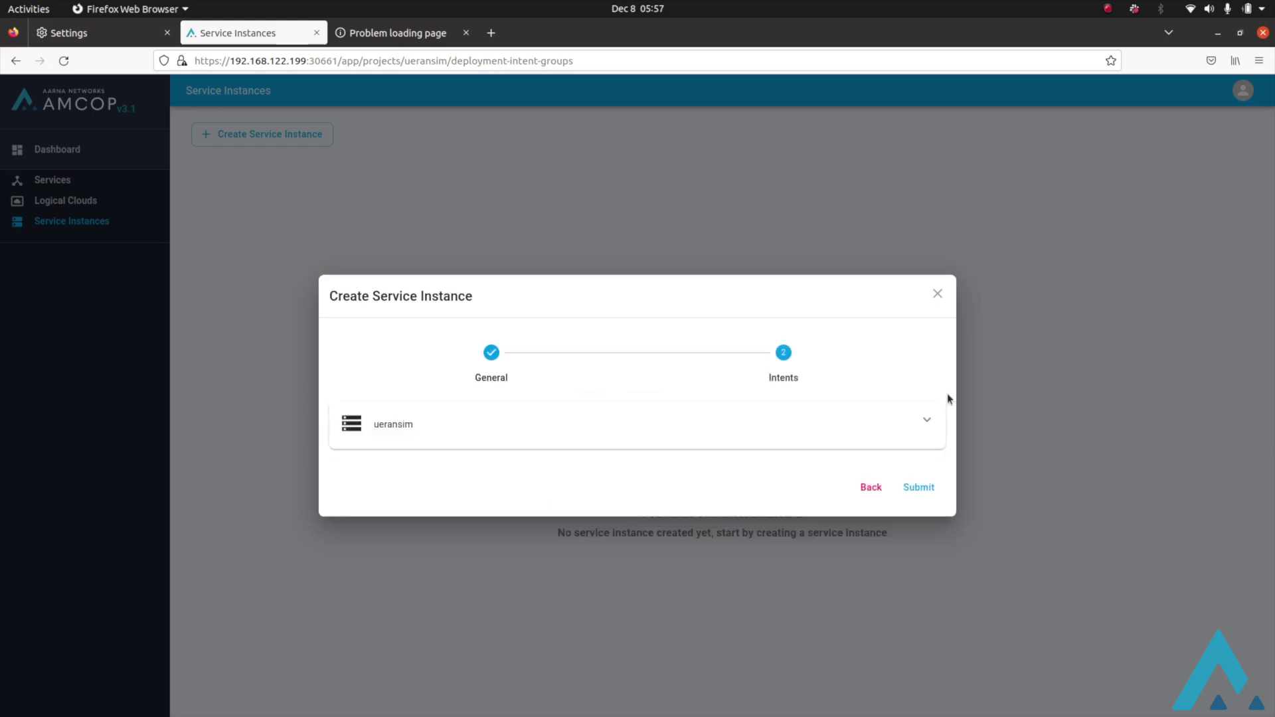
Step: Place the ueransim app on the specific Enterprise-Edge cluster EdgeCluster and submit the service instance
left_click(641, 418)
left_click(498, 376)
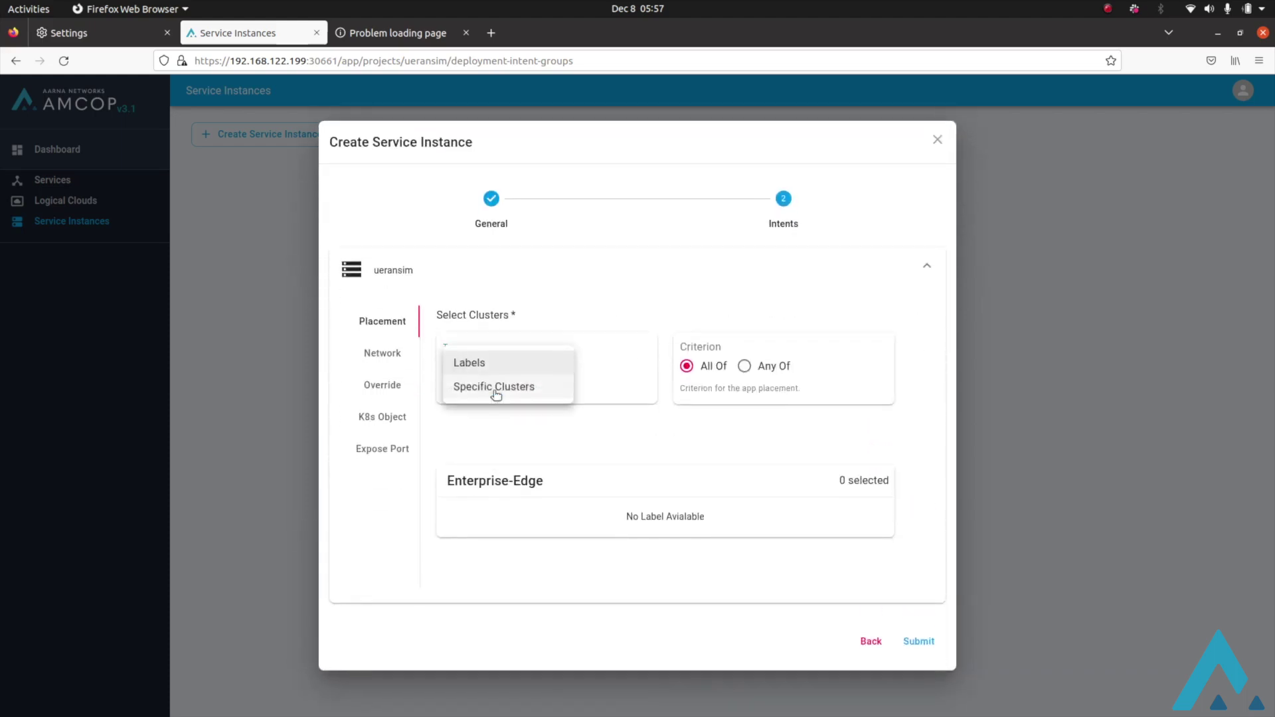
left_click(497, 390)
left_click(455, 487)
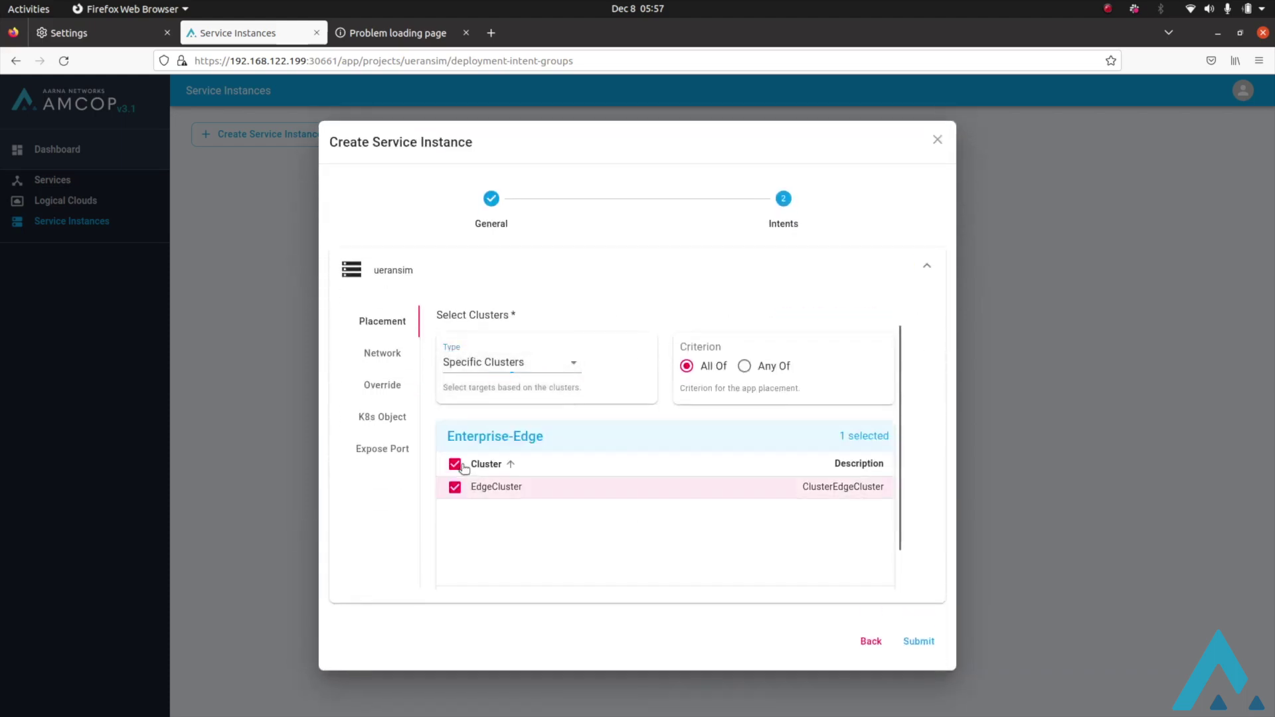
left_click(918, 642)
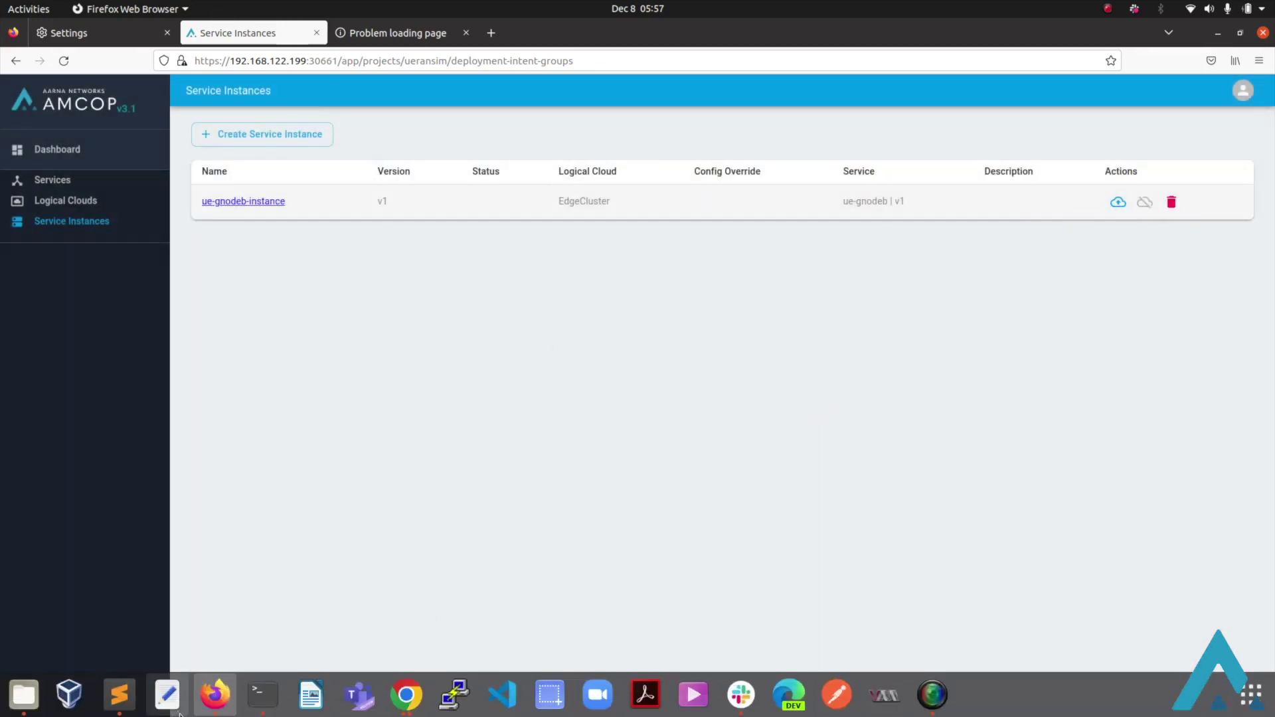
Step: Switch to the cloud-vm terminal, list the Kubernetes services with kubectl get svc, and highlight webui-service's node port
left_click(263, 695)
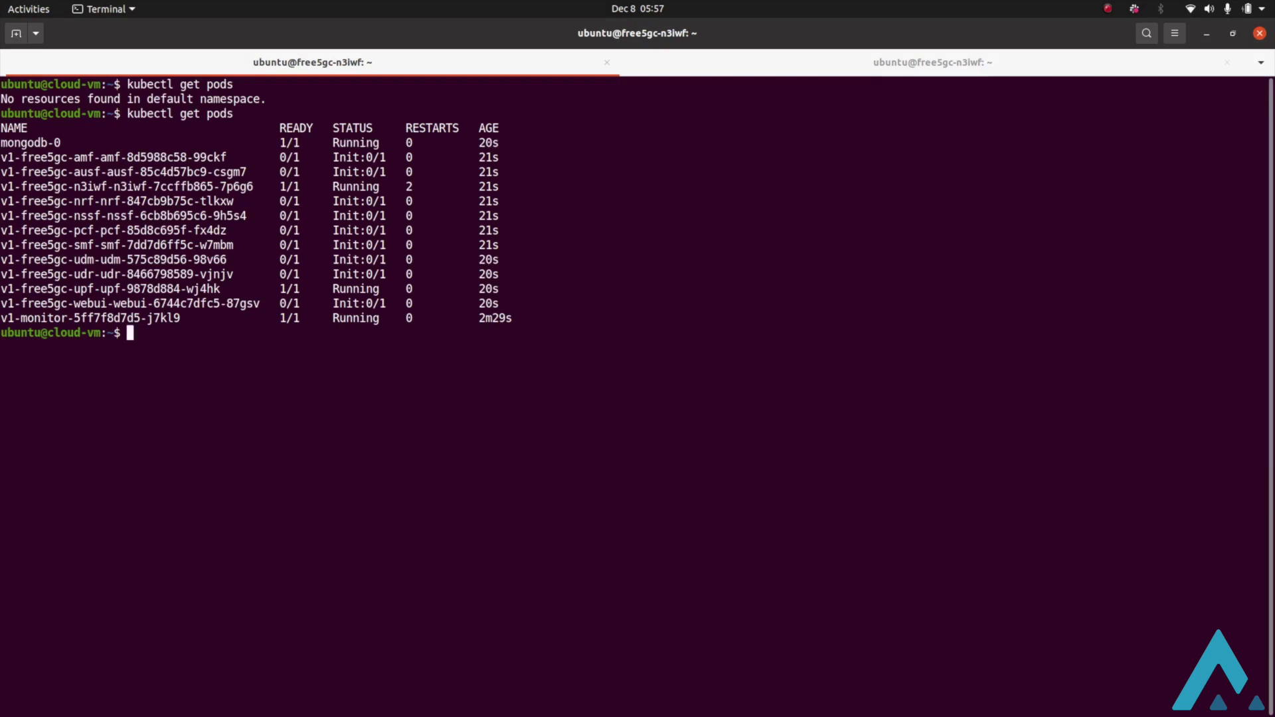
type("kubectl get svc")
key("Return")
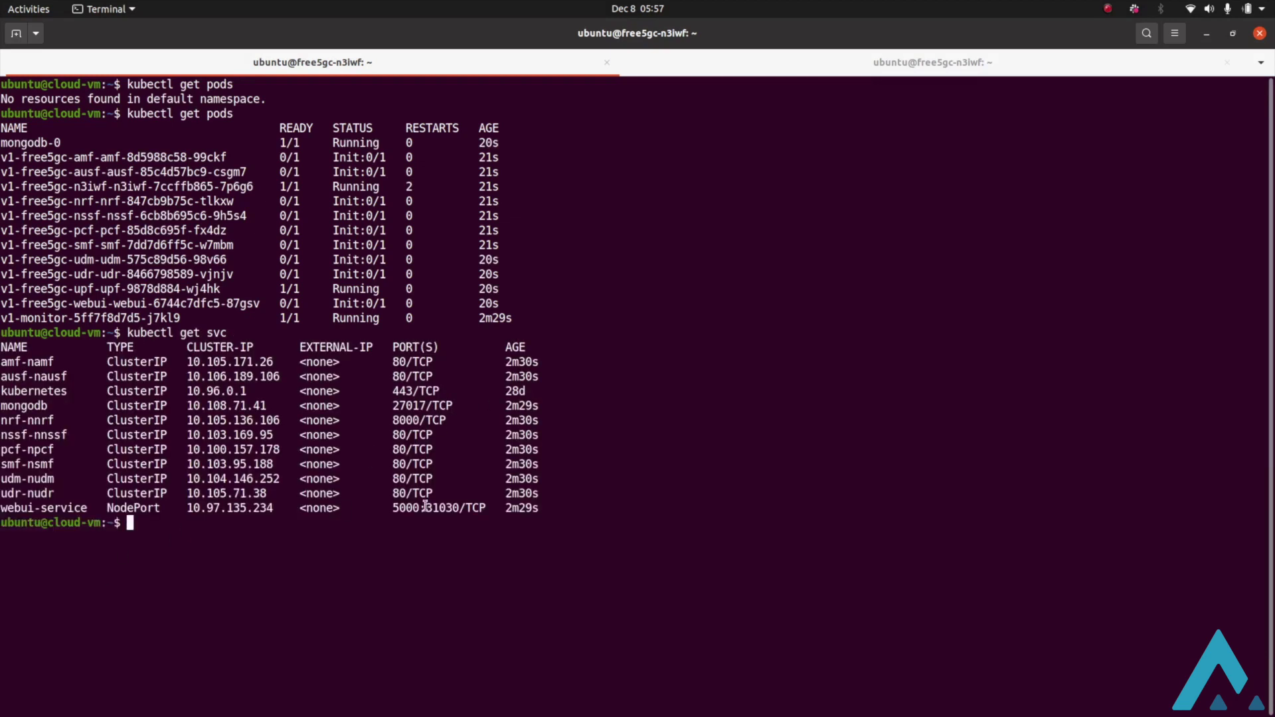
left_click_drag(427, 507, 457, 507)
Step: Rerun kubectl get pods on cloud-vm to check the status of the Free5GC pods
key("Up")
key("Up")
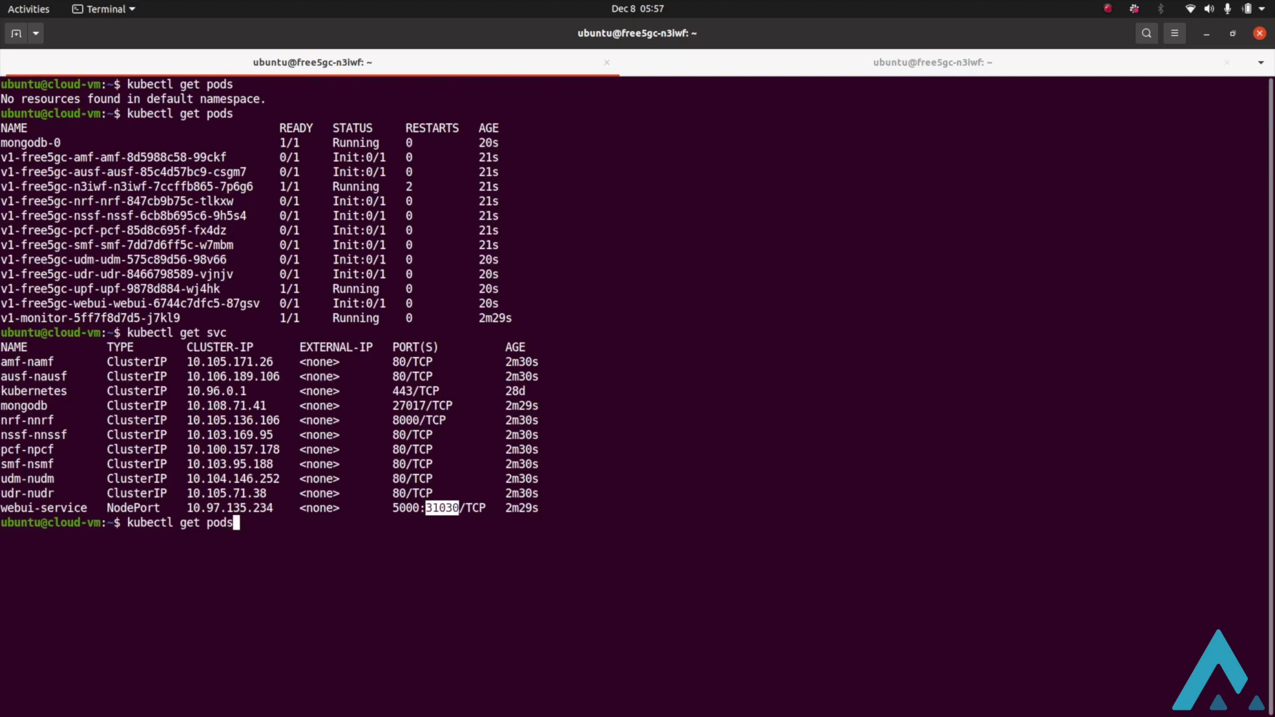
key("Return")
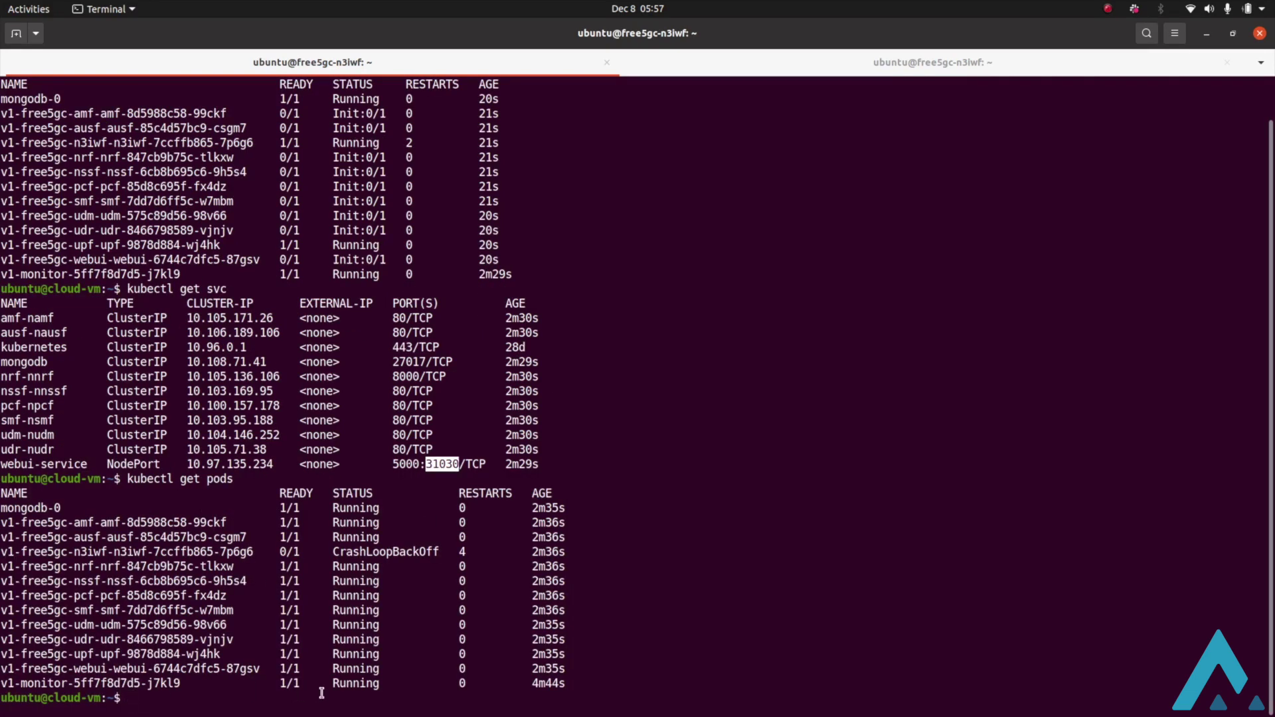
left_click(105, 671)
Step: Switch to Firefox, open the free5GC Web Console at 192.168.122.138:31030, and log in as admin
mouse_move(246, 714)
left_click(216, 694)
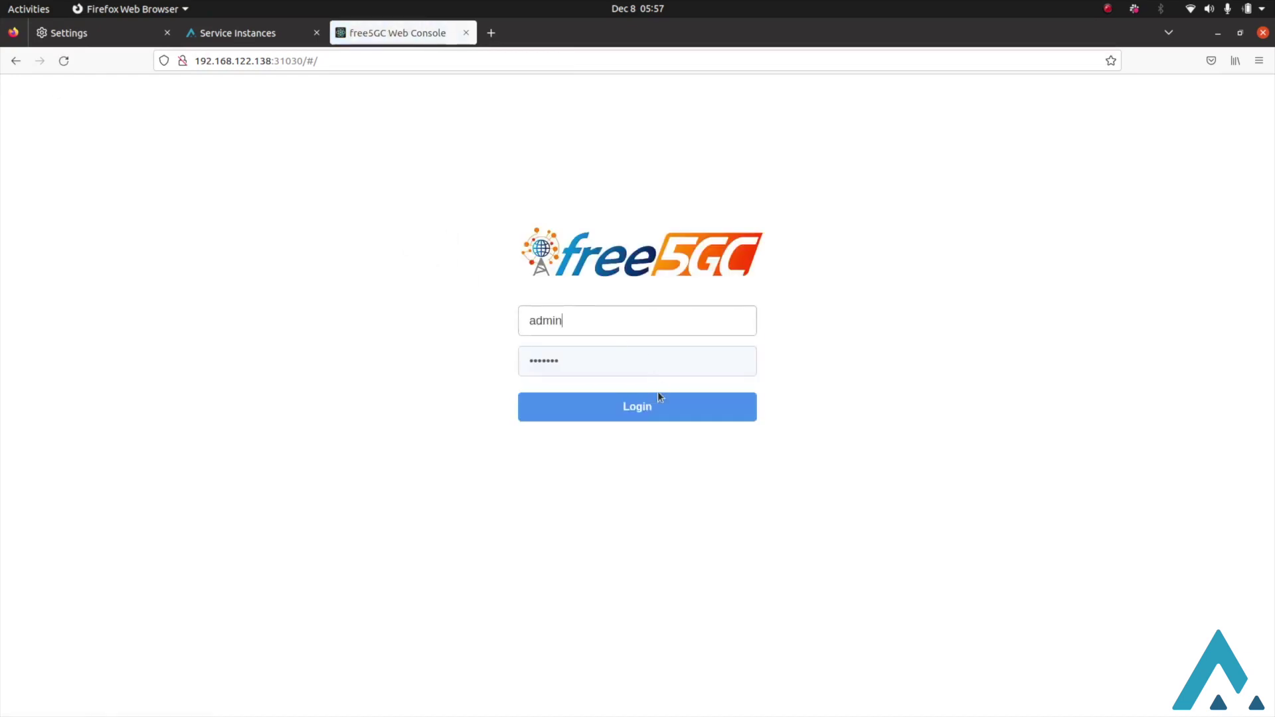
left_click(658, 401)
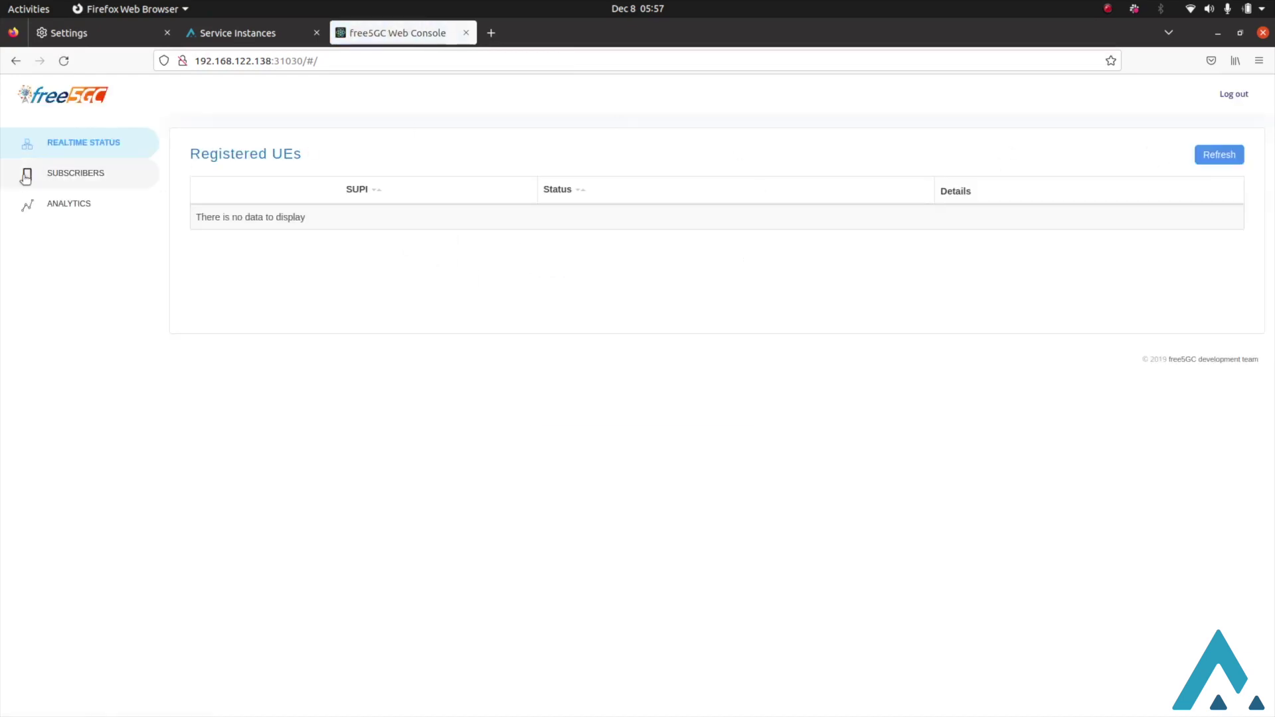
Step: Create a new subscriber in the free5GC Web Console with the default values
left_click(106, 178)
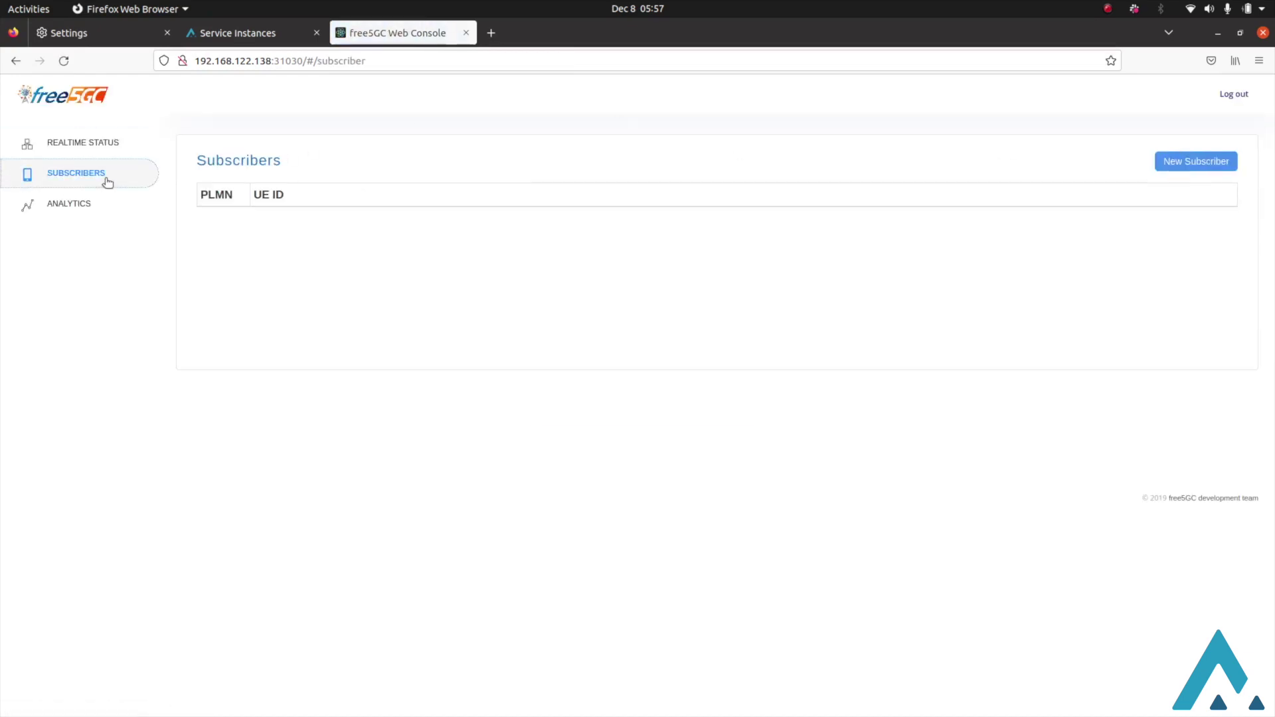
left_click(1222, 161)
scroll(670, 392, "down", 8)
scroll(628, 508, "down", 3)
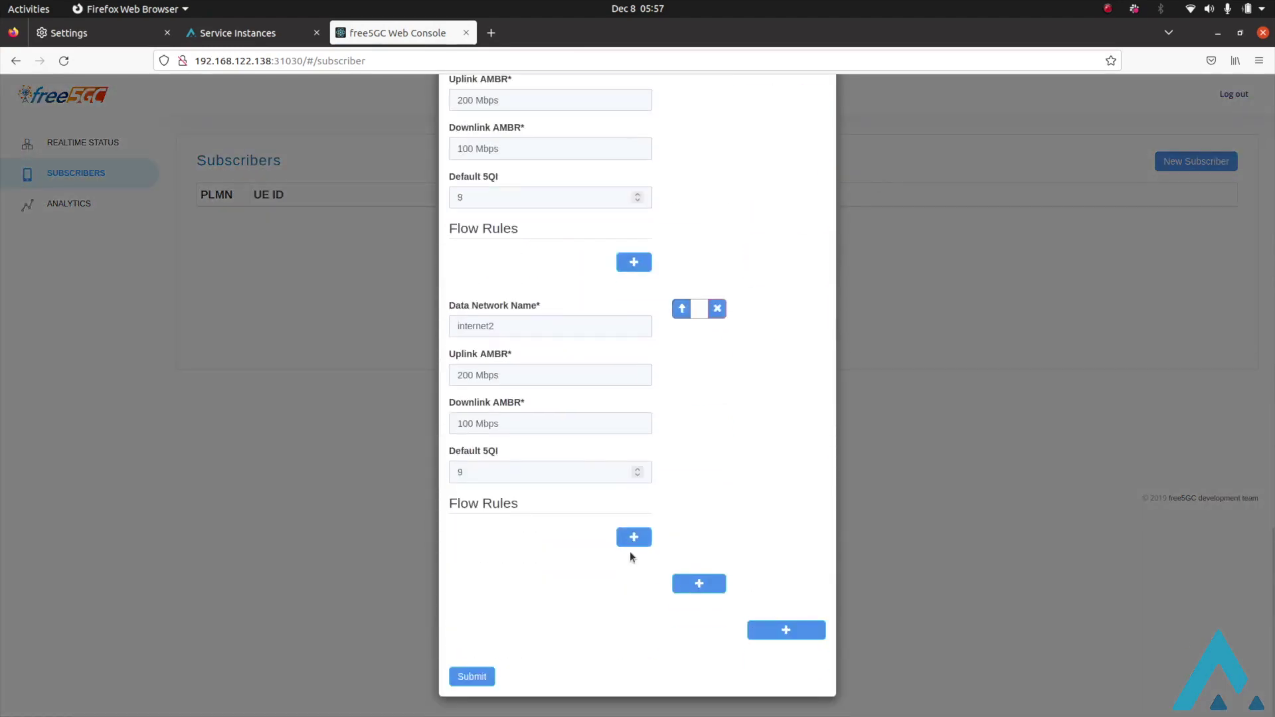
left_click(473, 677)
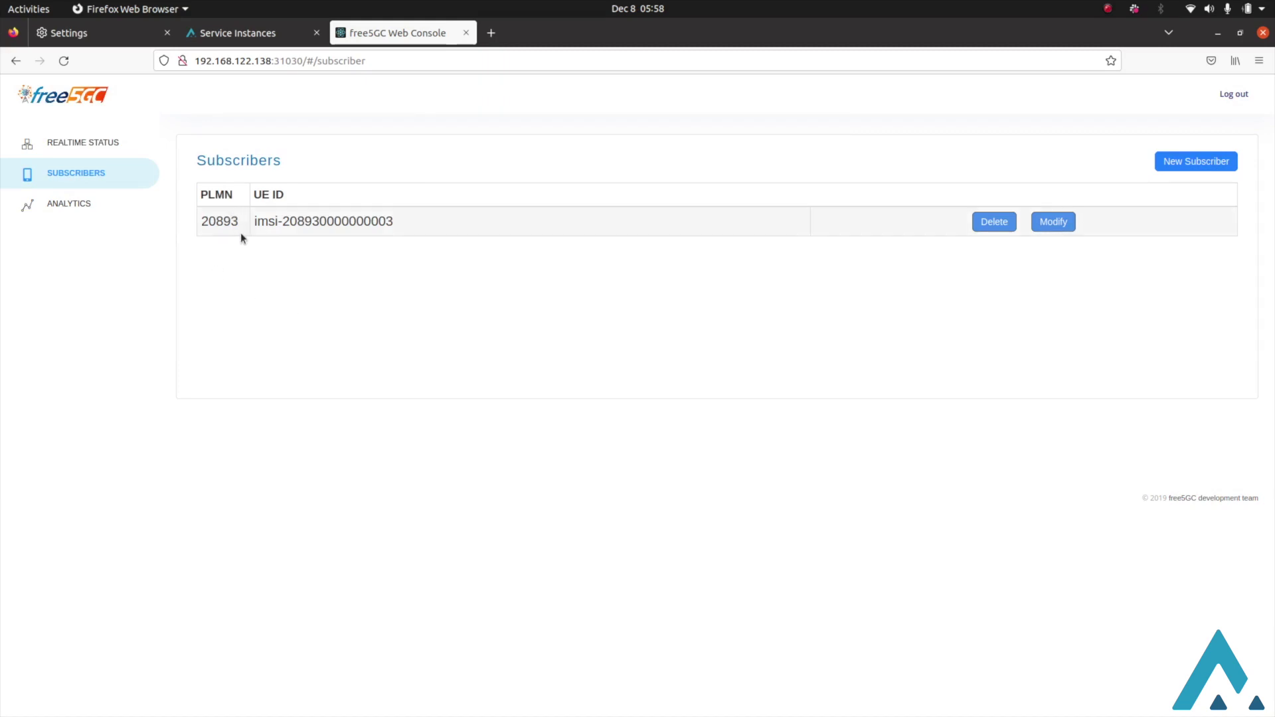
Step: Instantiate ue-gnodeb-instance from AMCOP's service instances and open its detail page
mouse_move(318, 700)
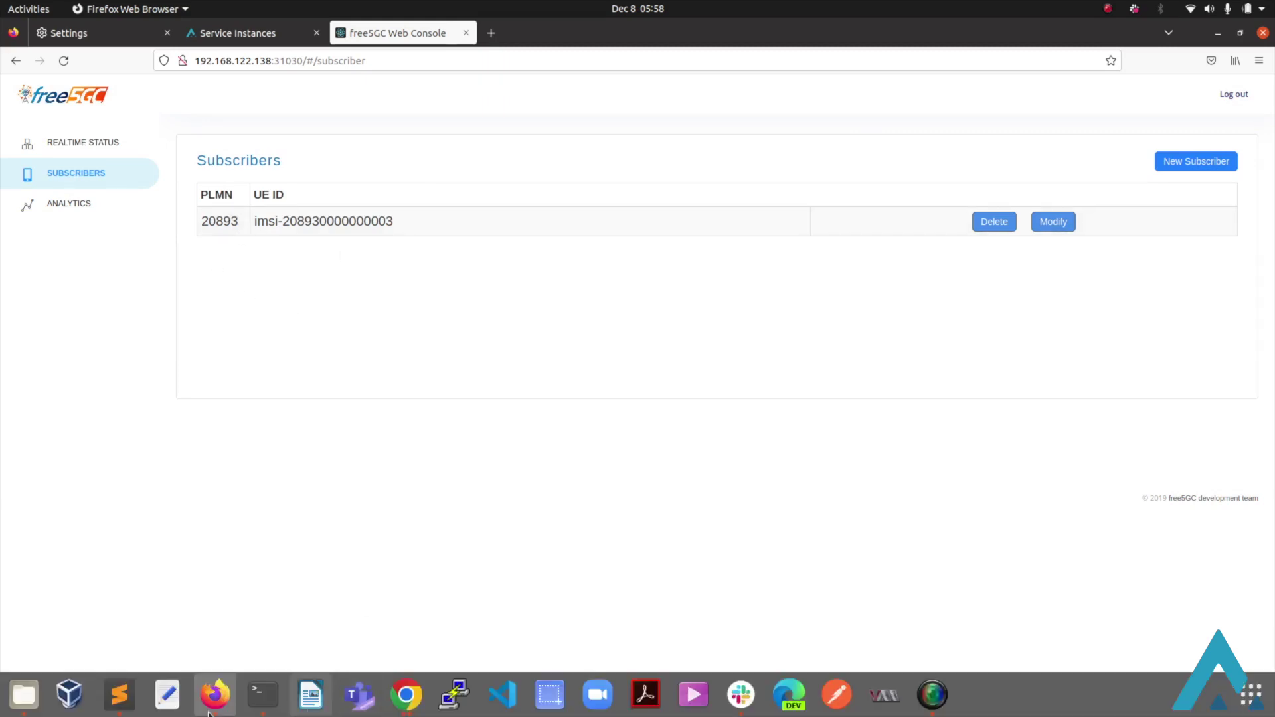
left_click(222, 34)
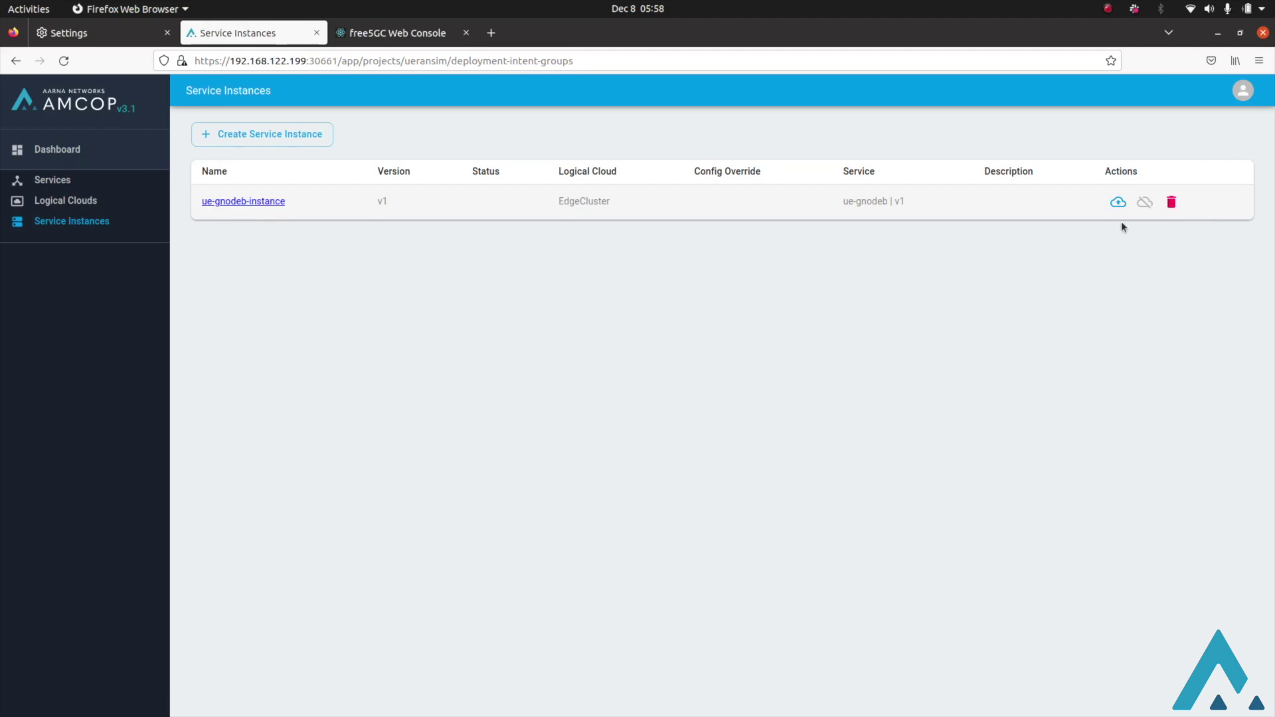
left_click(1119, 202)
left_click(767, 434)
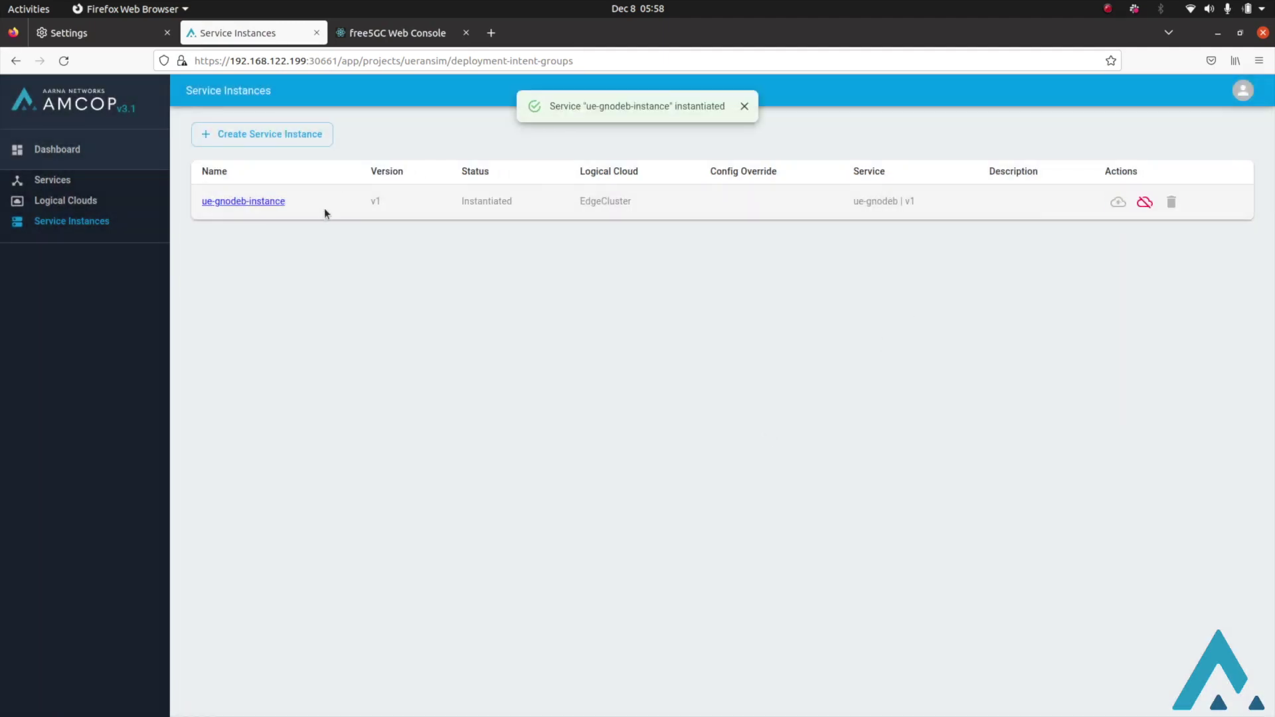
left_click(271, 203)
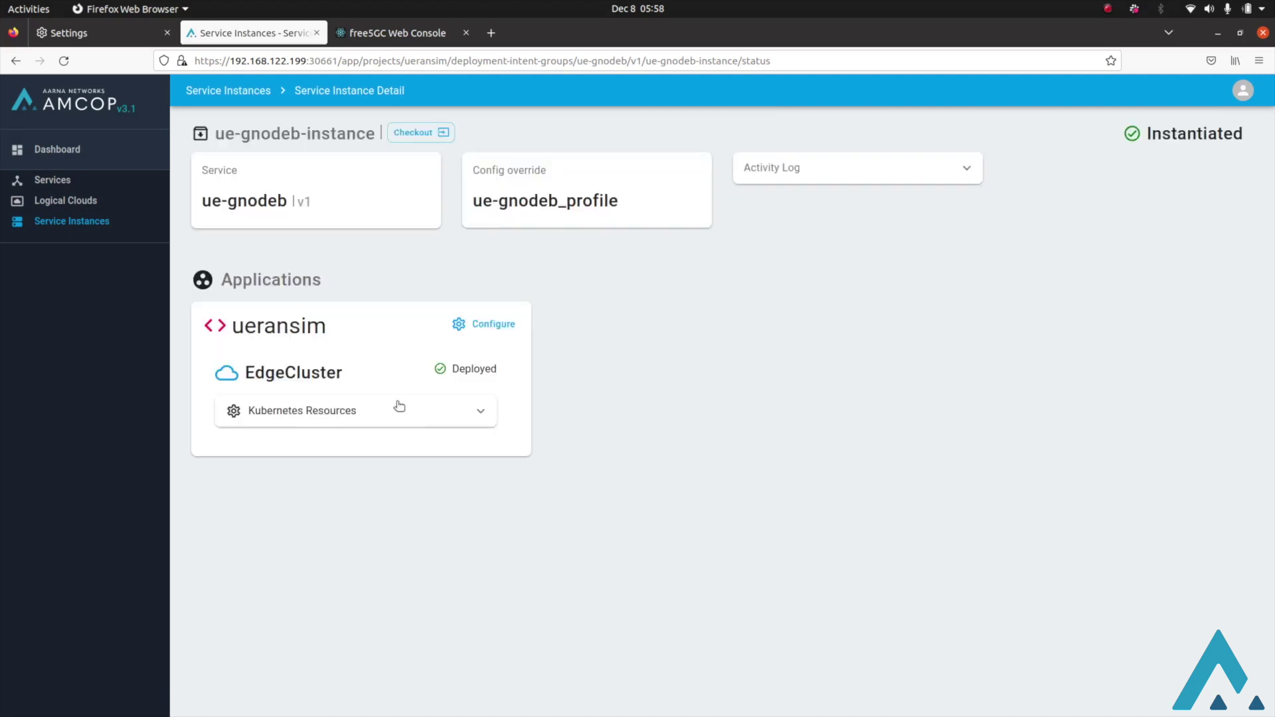
Step: Switch to the edge-cluster terminal and list the pods in the ueransim namespace with kubectl get pods -n ueransim
mouse_move(272, 701)
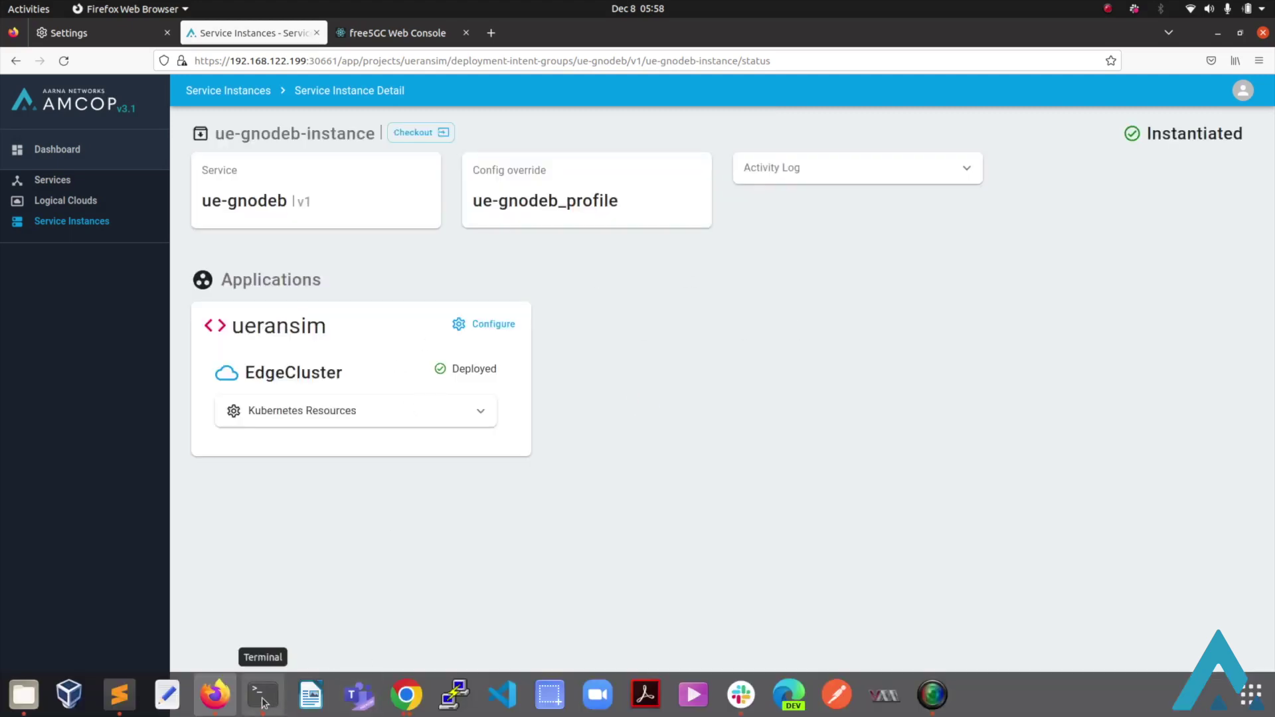
left_click(264, 697)
left_click(959, 63)
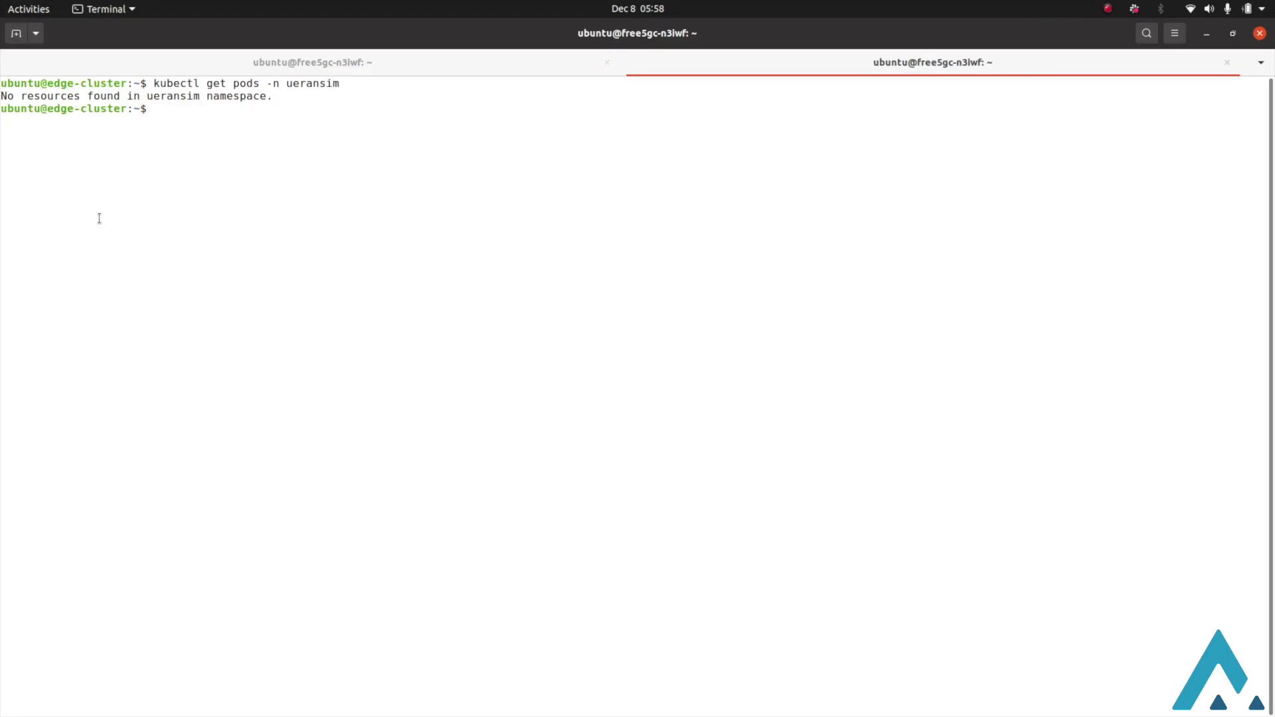
type("kubectl get pods -n uer")
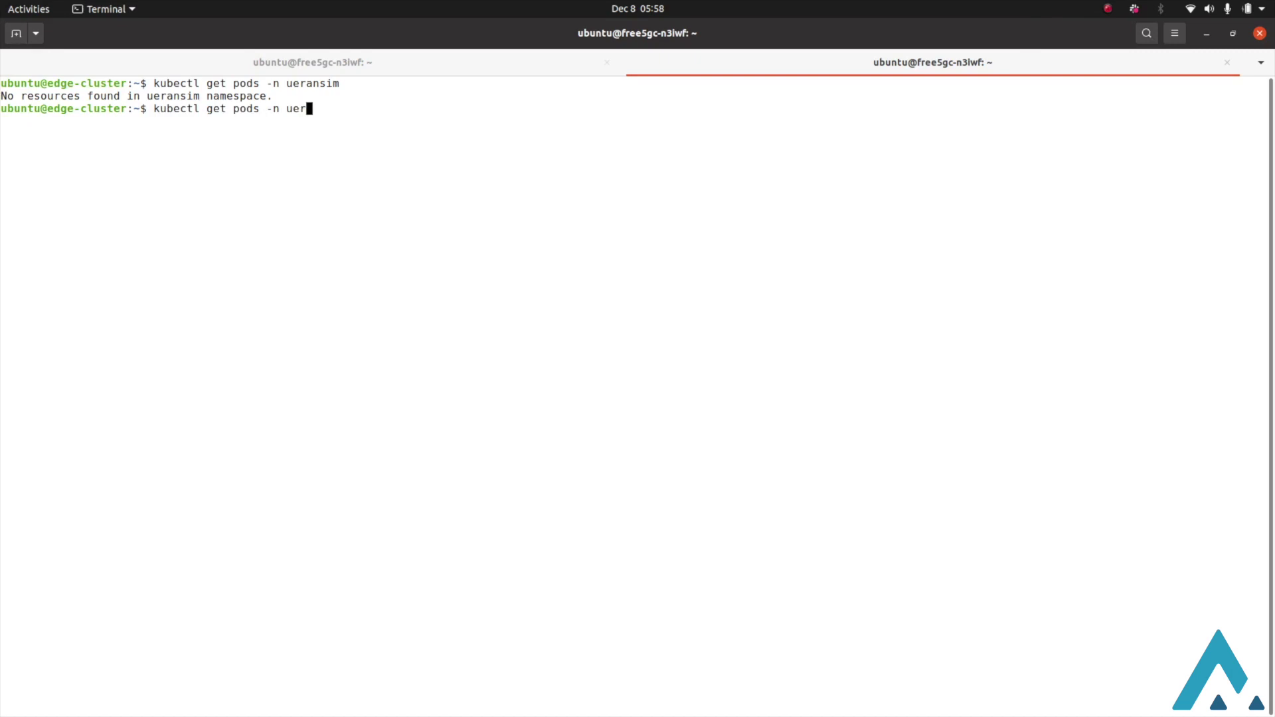
type("ansim")
key("Return")
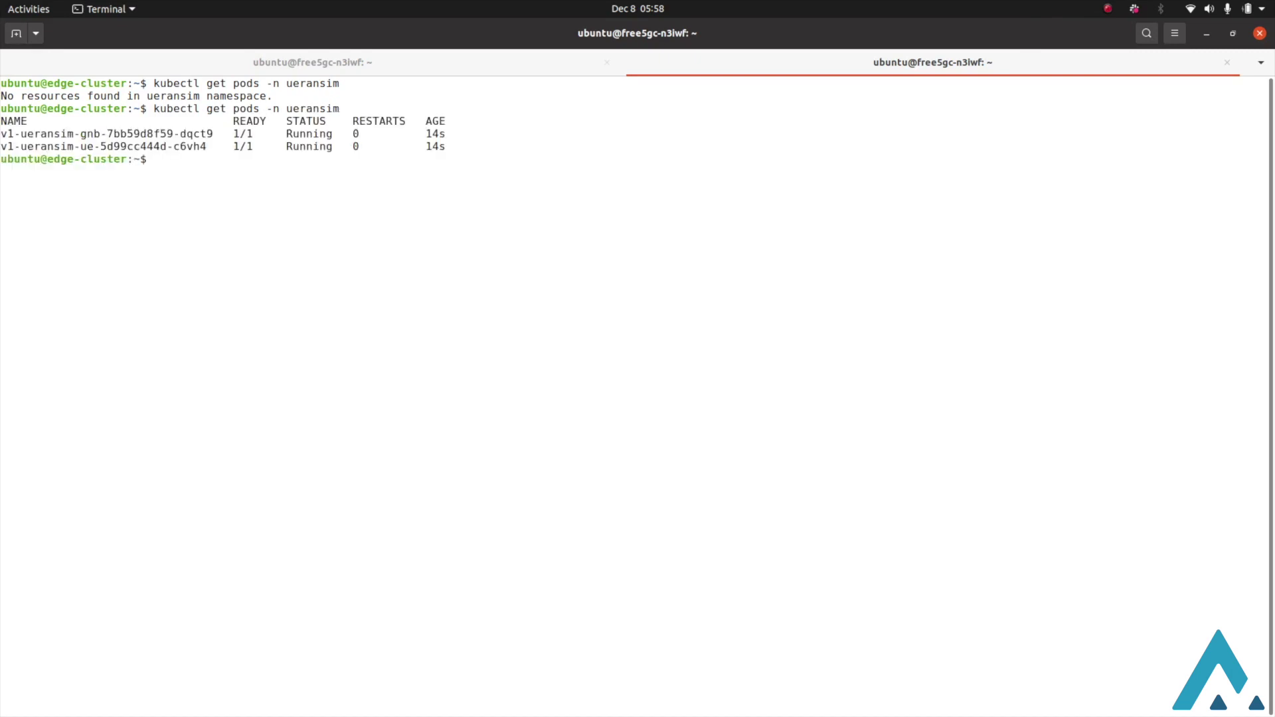
Step: Follow the UE pod's logs with kubectl logs -n ueransim v1-ueransim-ue-5d99cc444d-c6vh4 -f
double_click(159, 148)
right_click(159, 147)
left_click(179, 171)
type("k")
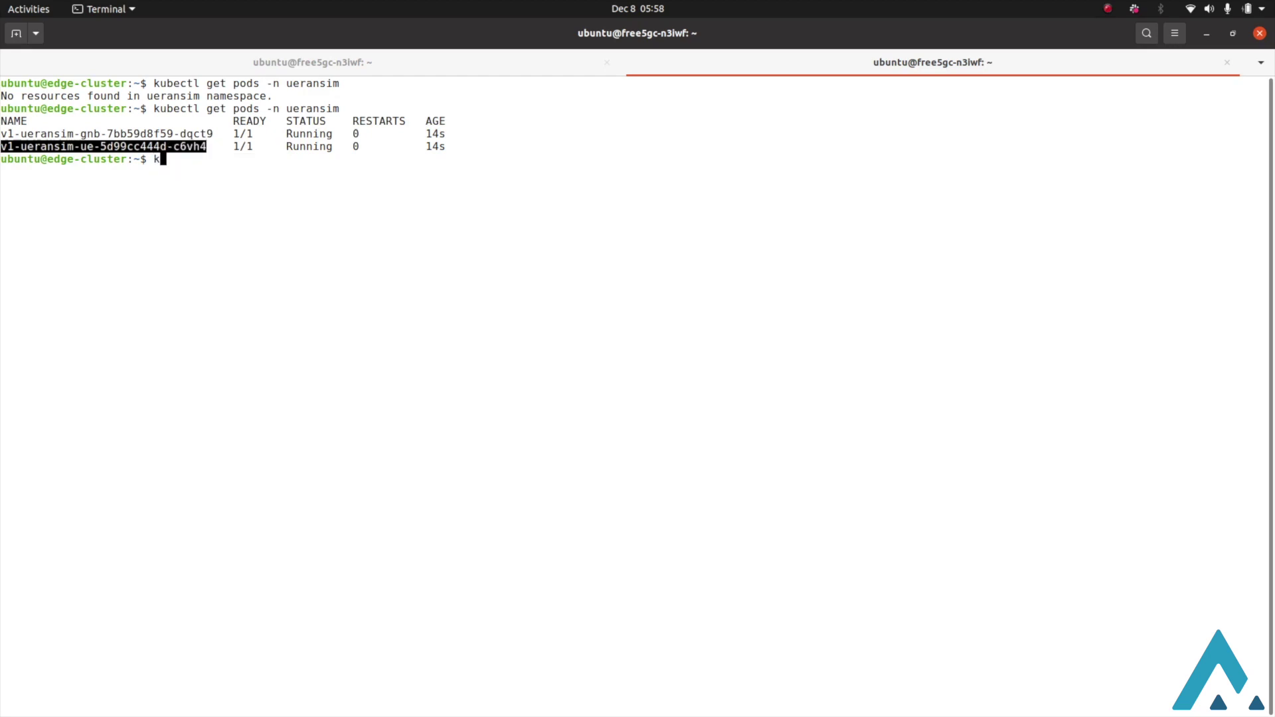
type("ubectl logs -n ueransim")
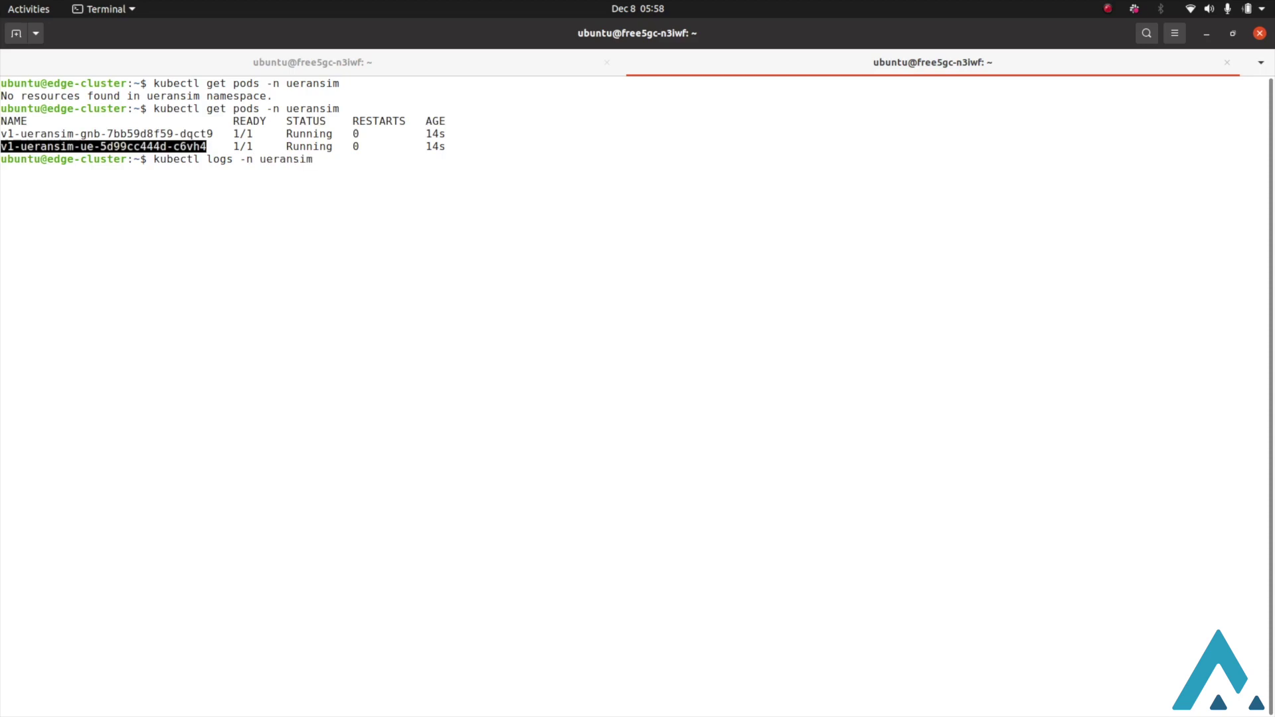
right_click(352, 233)
left_click(391, 277)
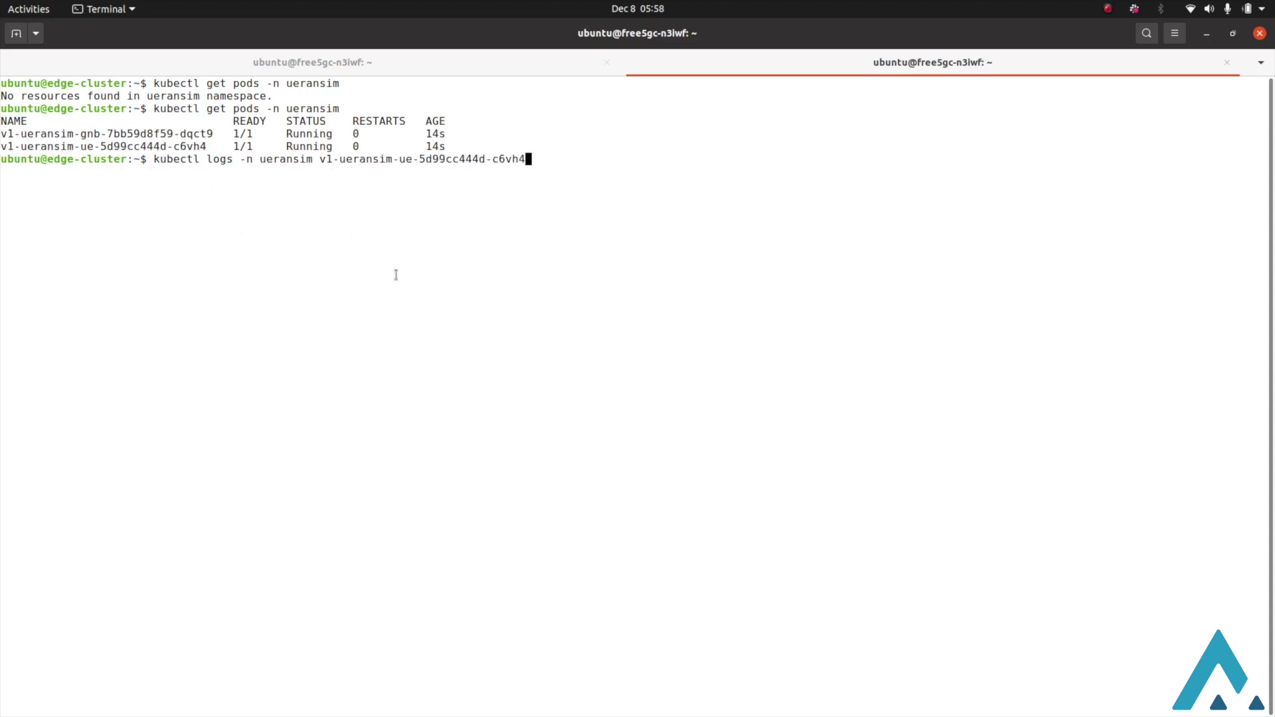
type("-f")
key("Return")
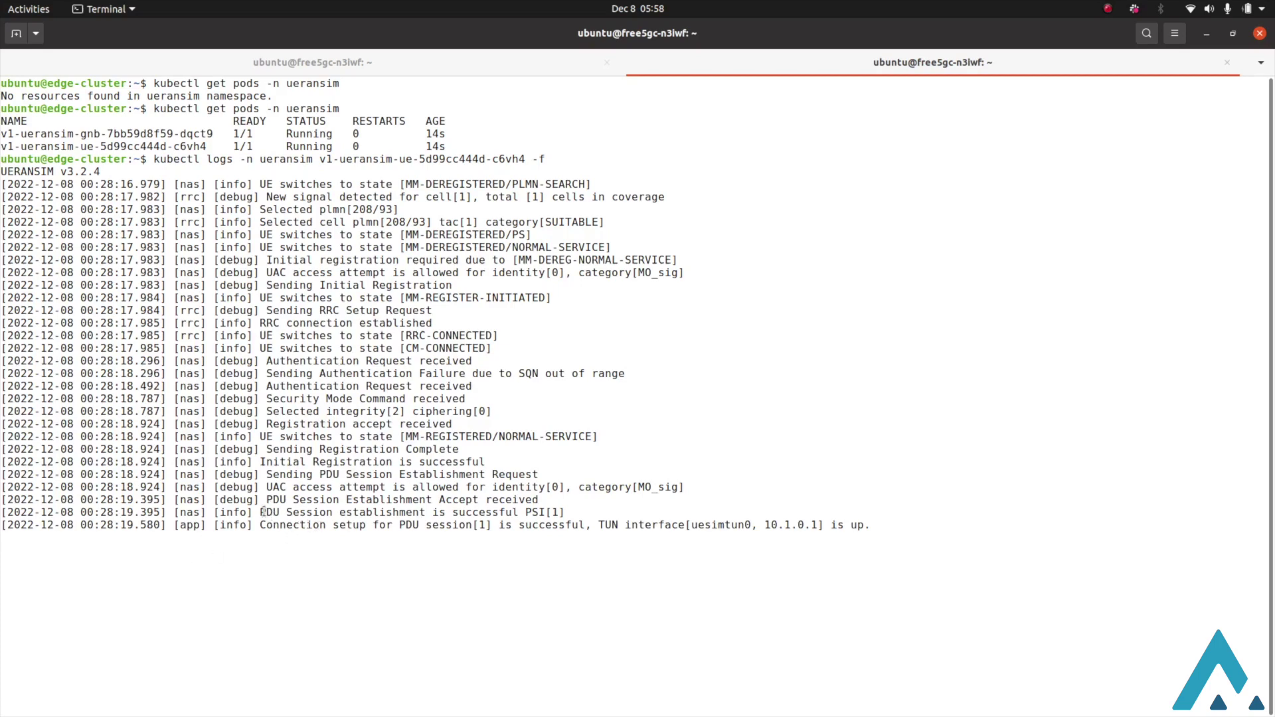
Step: Examine the PDU session establishment messages and the TUN interface's IP address in the UE logs
left_click_drag(263, 512, 539, 512)
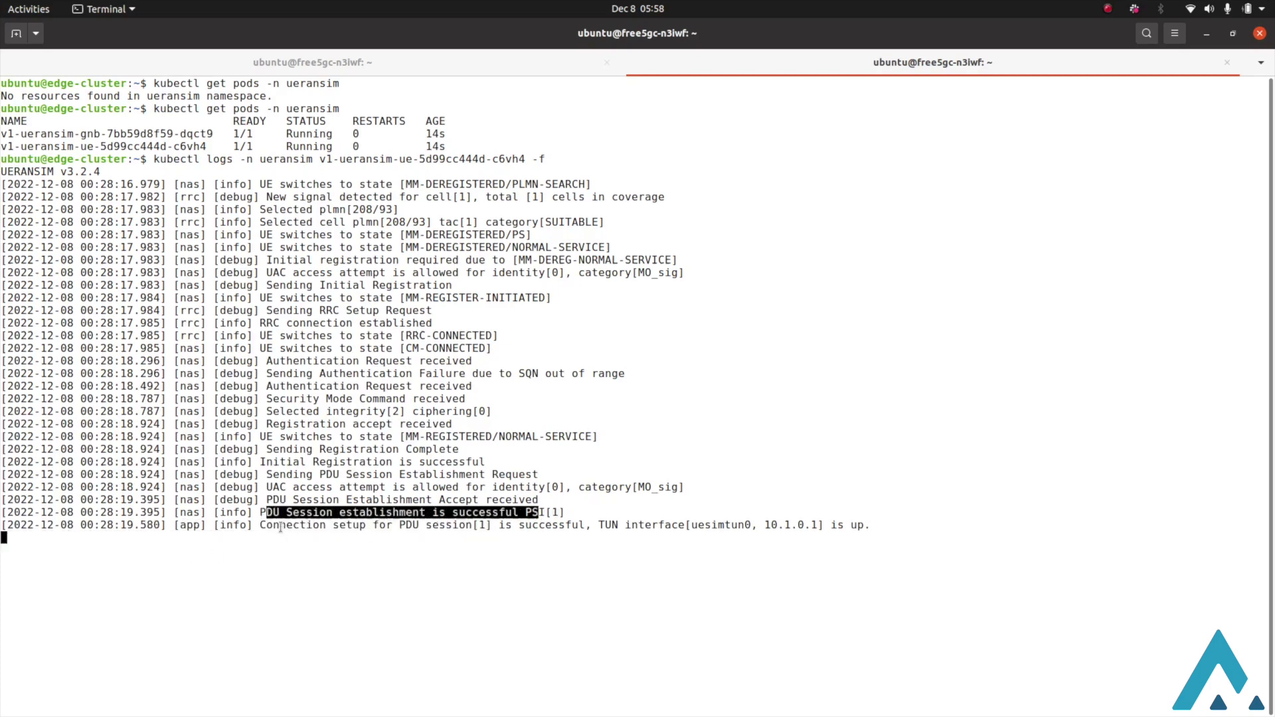
left_click(316, 531)
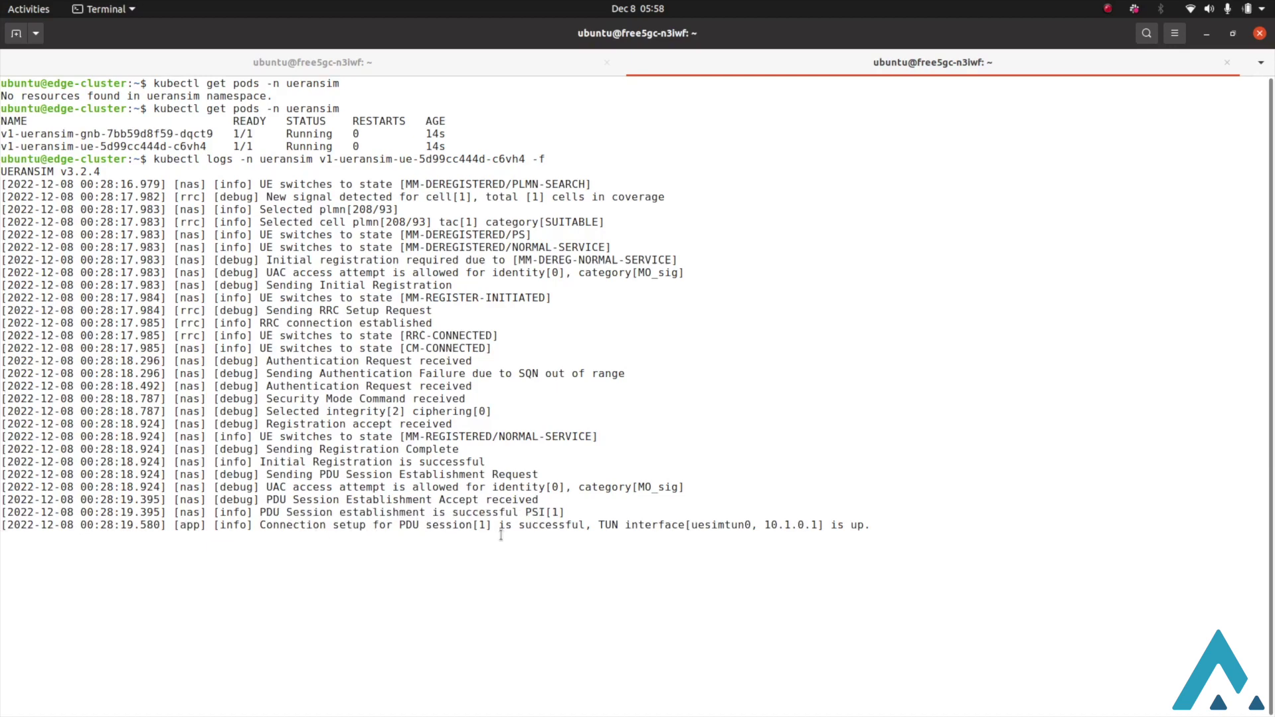
triple_click(522, 525)
left_click(614, 526)
left_click_drag(771, 523, 817, 524)
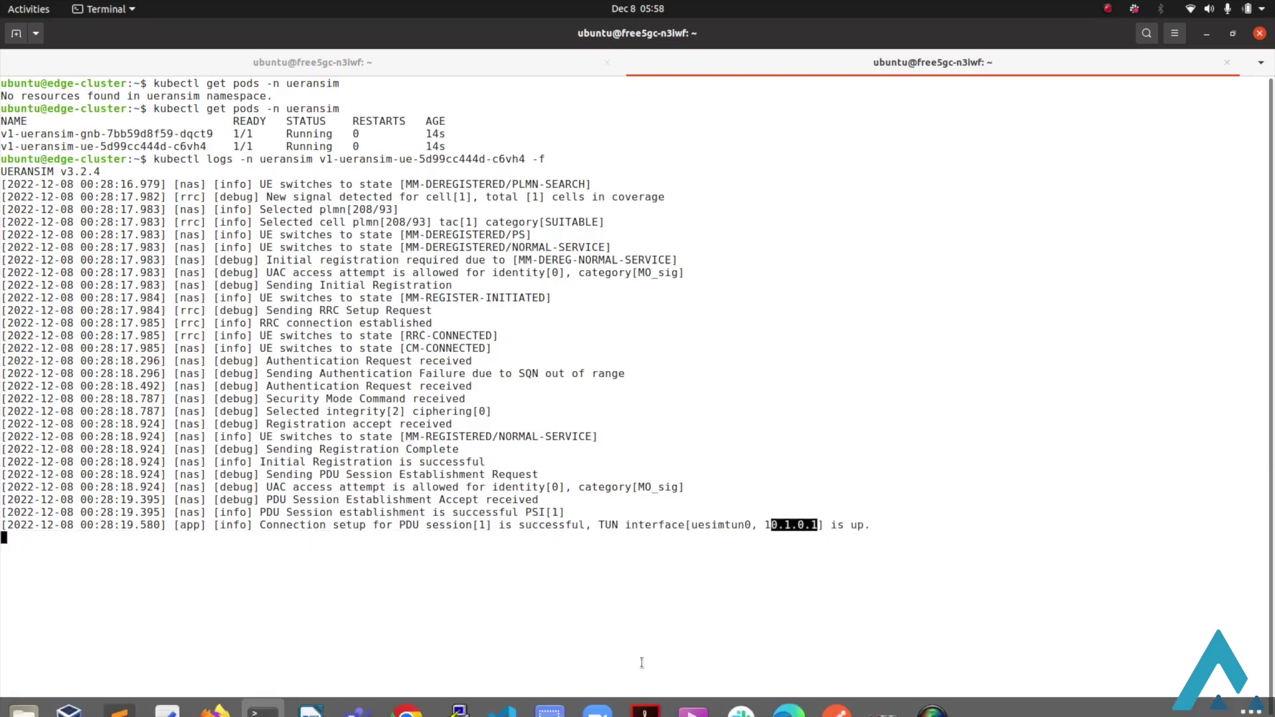
Step: Switch to the free5GC Web Console and examine the registered UE's connection state and PDU address
left_click(214, 696)
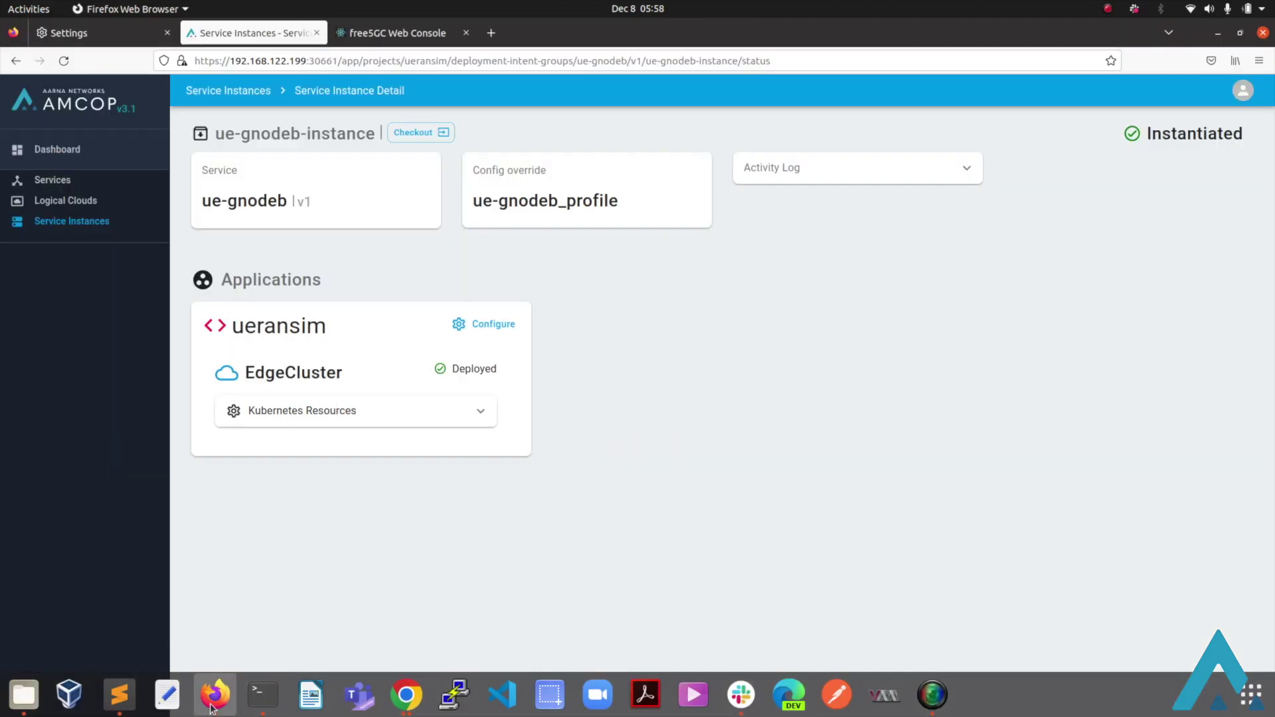
left_click(399, 33)
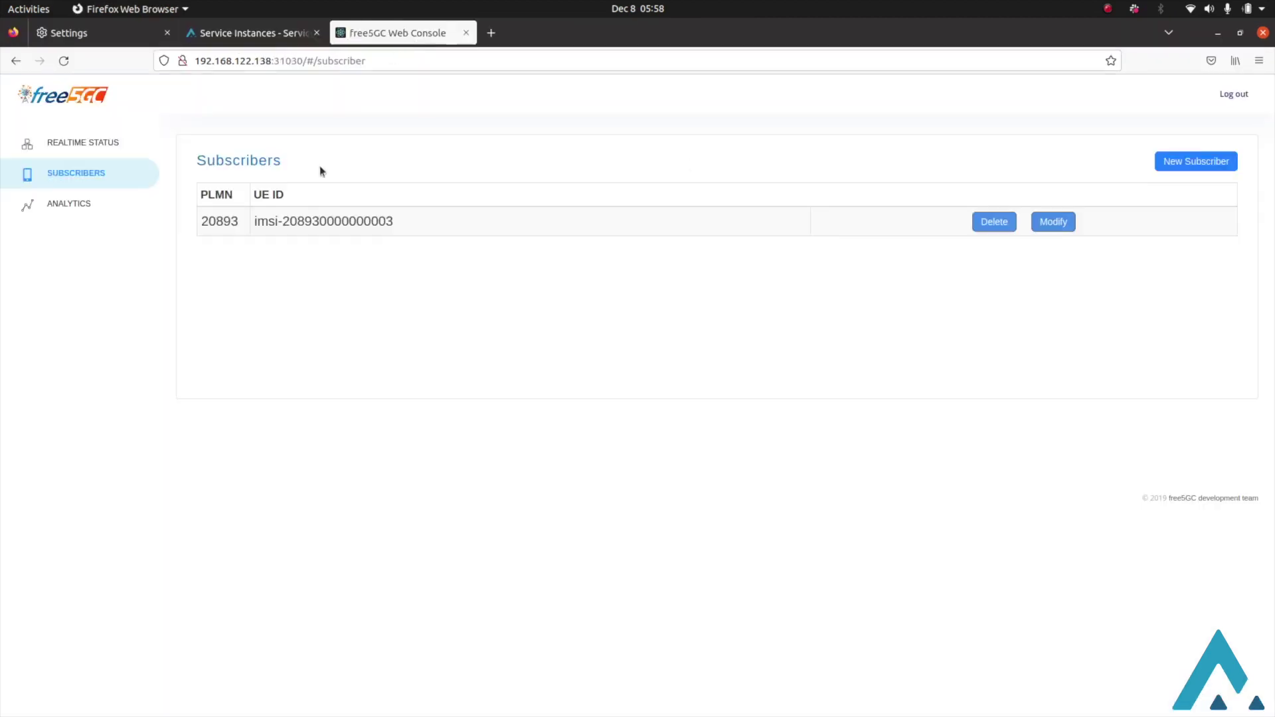
left_click(91, 141)
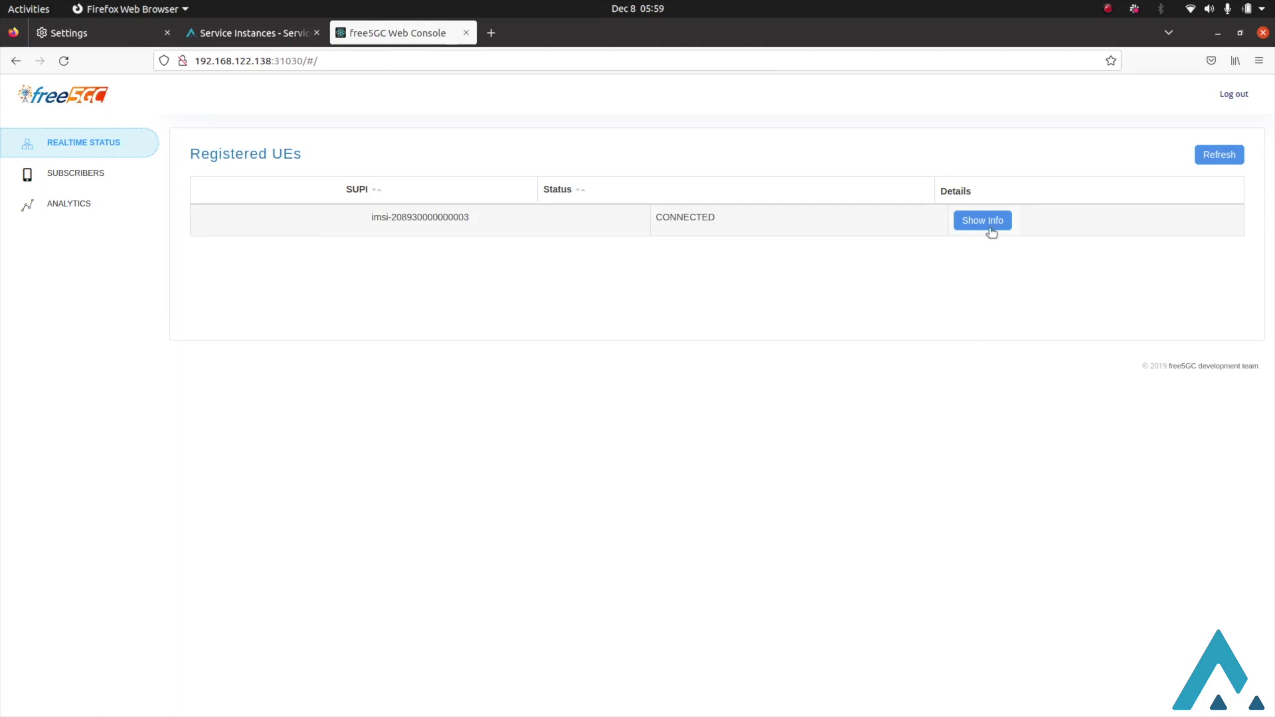
left_click(989, 223)
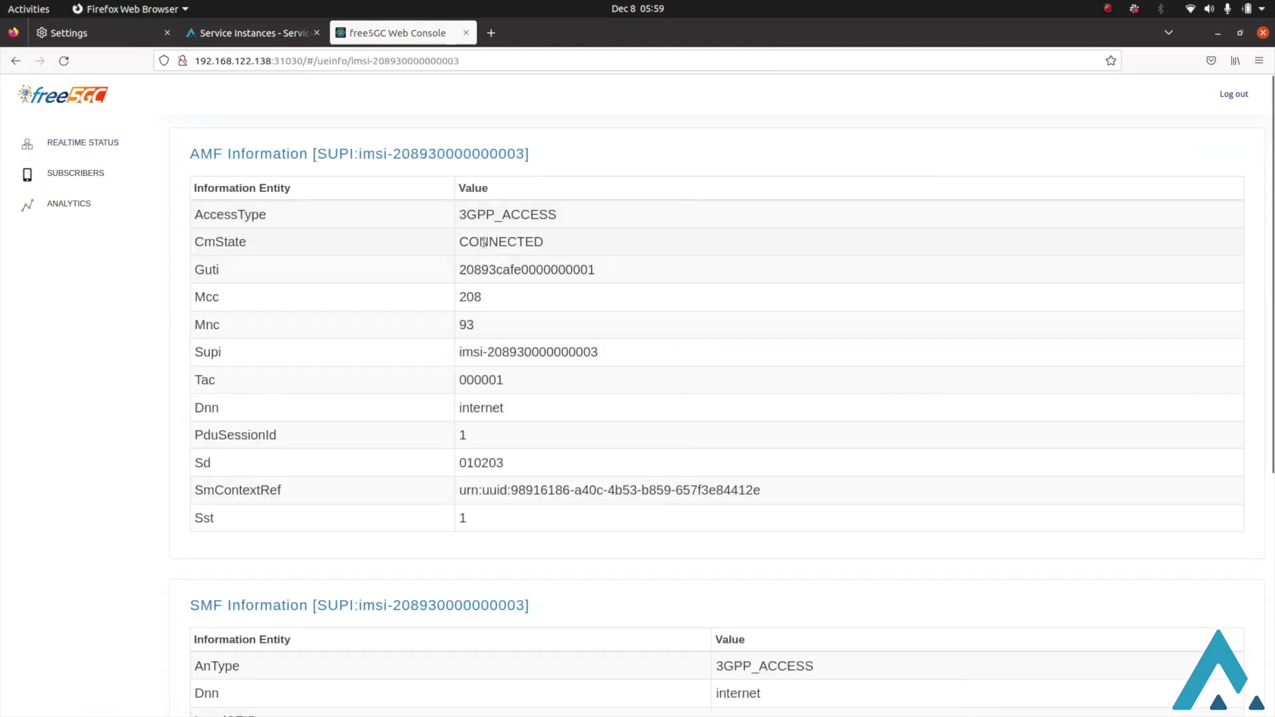
double_click(497, 242)
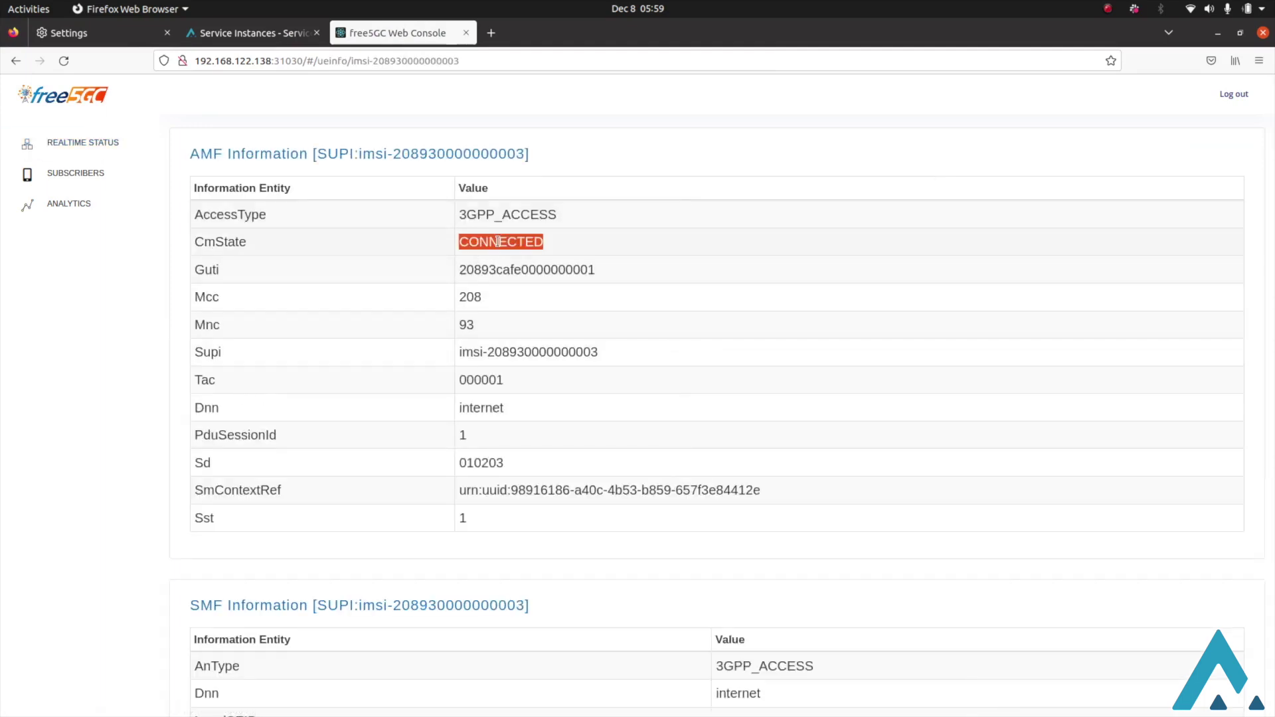
scroll(464, 366, "down", 5)
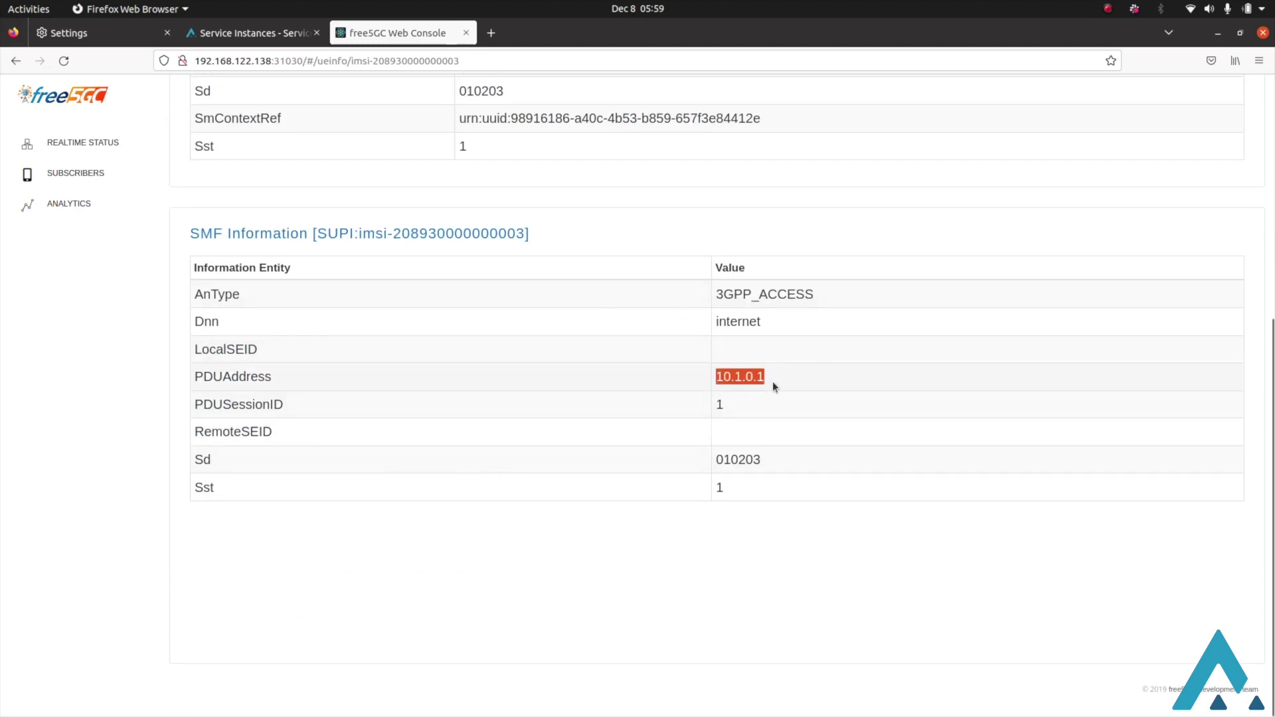
Step: Switch to the edge-cluster terminal and stop following the UE pod's logs
mouse_move(263, 705)
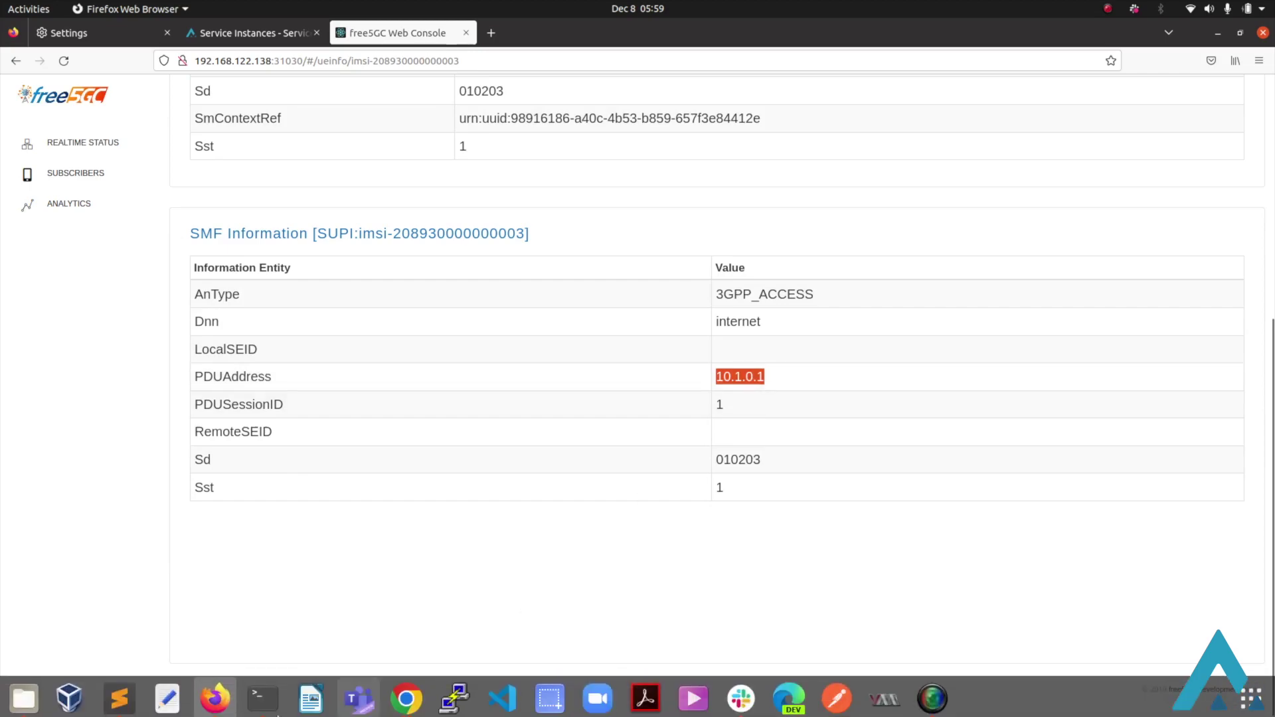
left_click(262, 706)
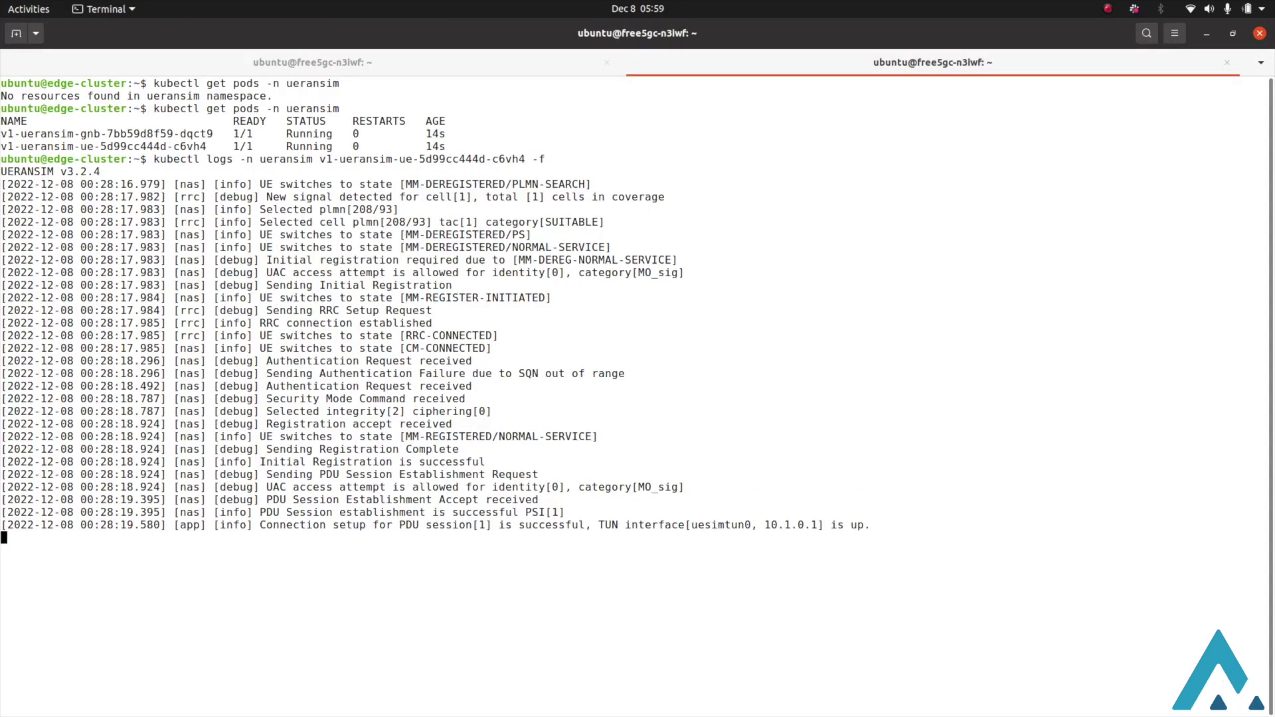
key("ctrl+c")
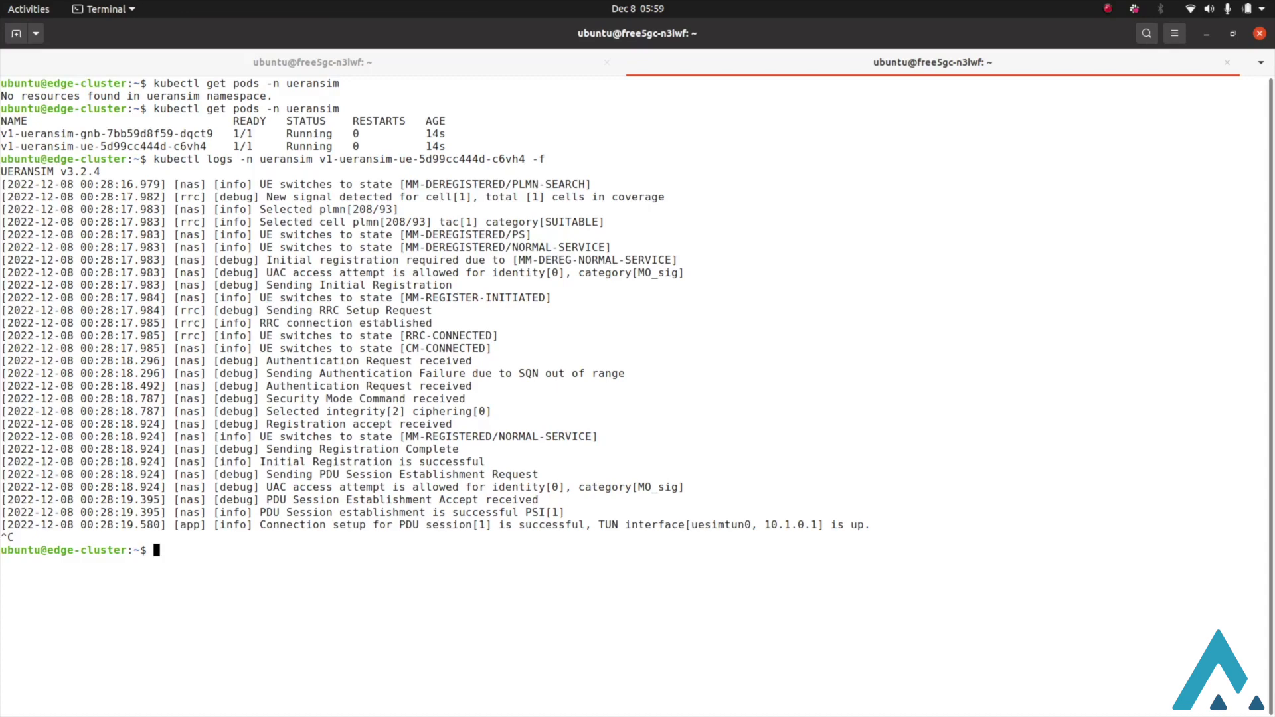
Step: Try to list the UE pod's network interfaces with kubectl exec -ti ueransim v1-ueransim-ue-5d99cc444d-c6vh4 -- ip a
key("Up")
key("BackSpace")
type("-")
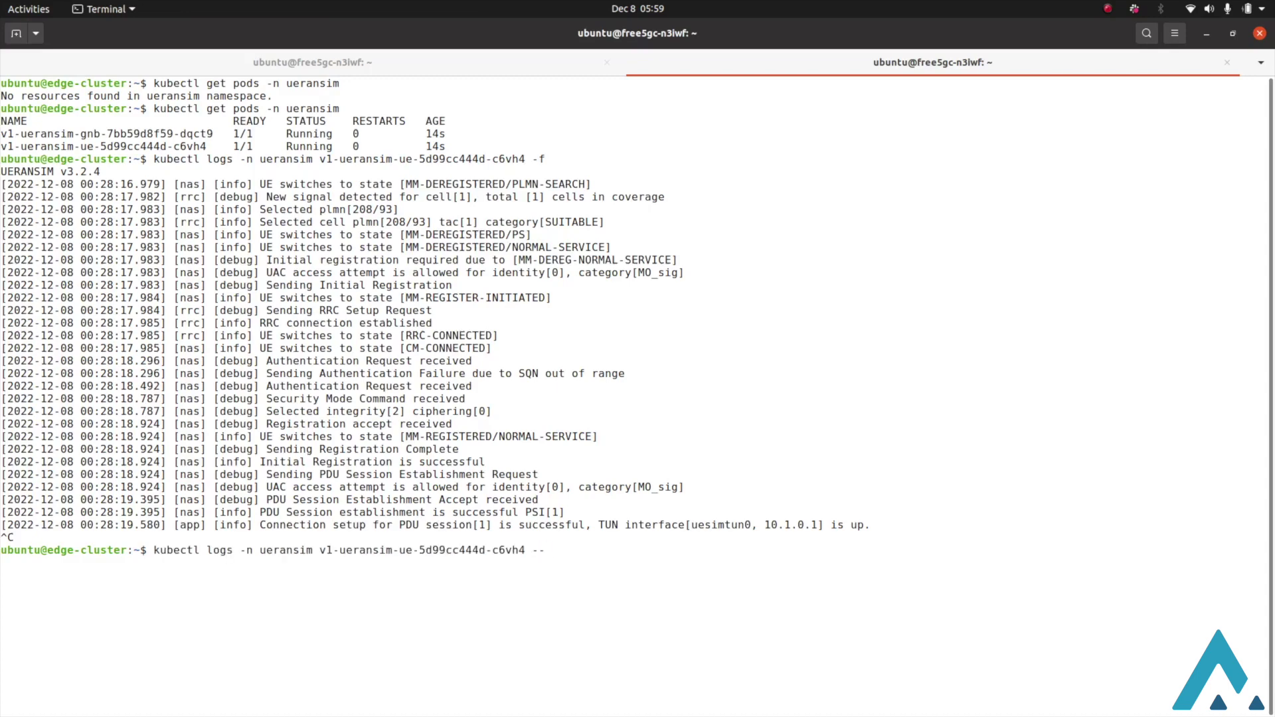
key("Left")
key("Left")
key("Left")
key("Left")
key("Left")
key("Left")
key("Left")
key("Left")
key("Left")
key("Left")
key("Left")
key("Left")
key("Left")
key("Left")
key("Left")
key("Left")
key("Left")
key("Left")
key("Left")
key("Left")
key("Left")
key("Left")
key("Left")
key("Left")
key("Left")
key("Left")
key("Left")
key("Left")
key("Left")
key("Left")
key("Left")
key("Left")
key("Left")
key("Left")
key("Left")
key("Left")
key("Left")
key("Left")
key("Left")
key("Left")
key("Delete")
key("Delete")
key("BackSpace")
key("BackSpace")
key("BackSpace")
key("BackSpace")
key("BackSpace")
key("BackSpace")
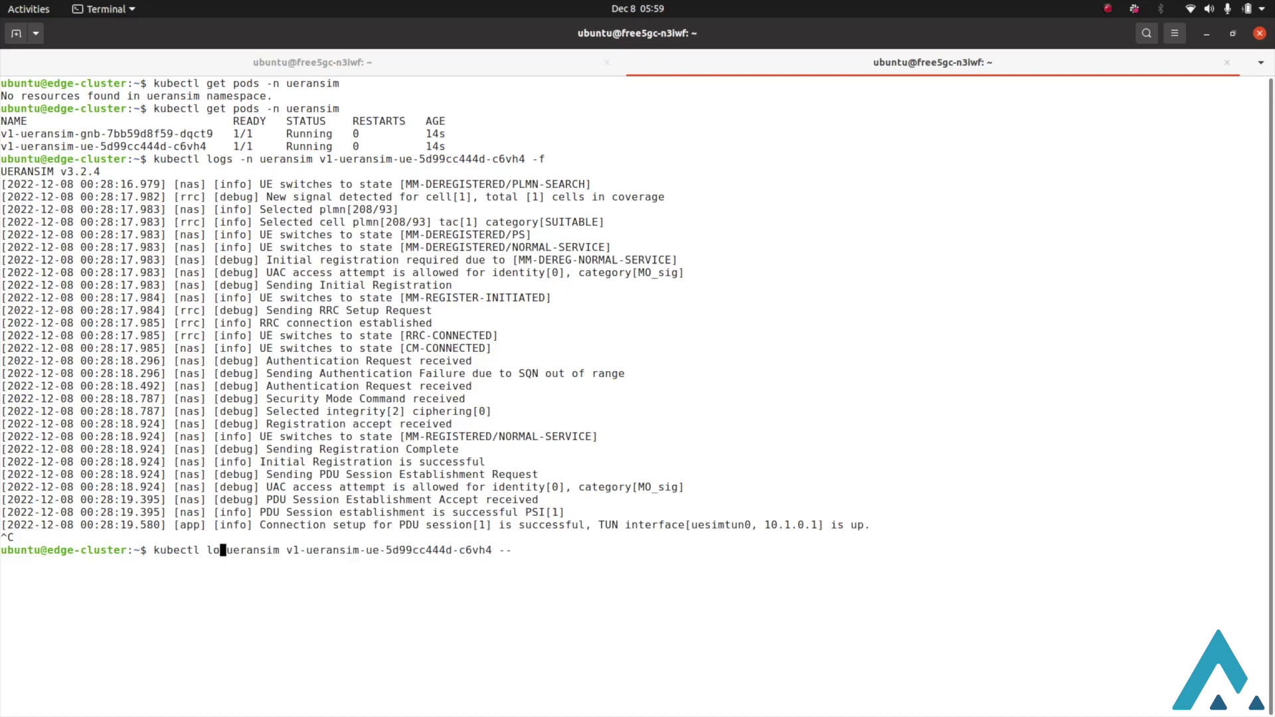
type("exec -ti")
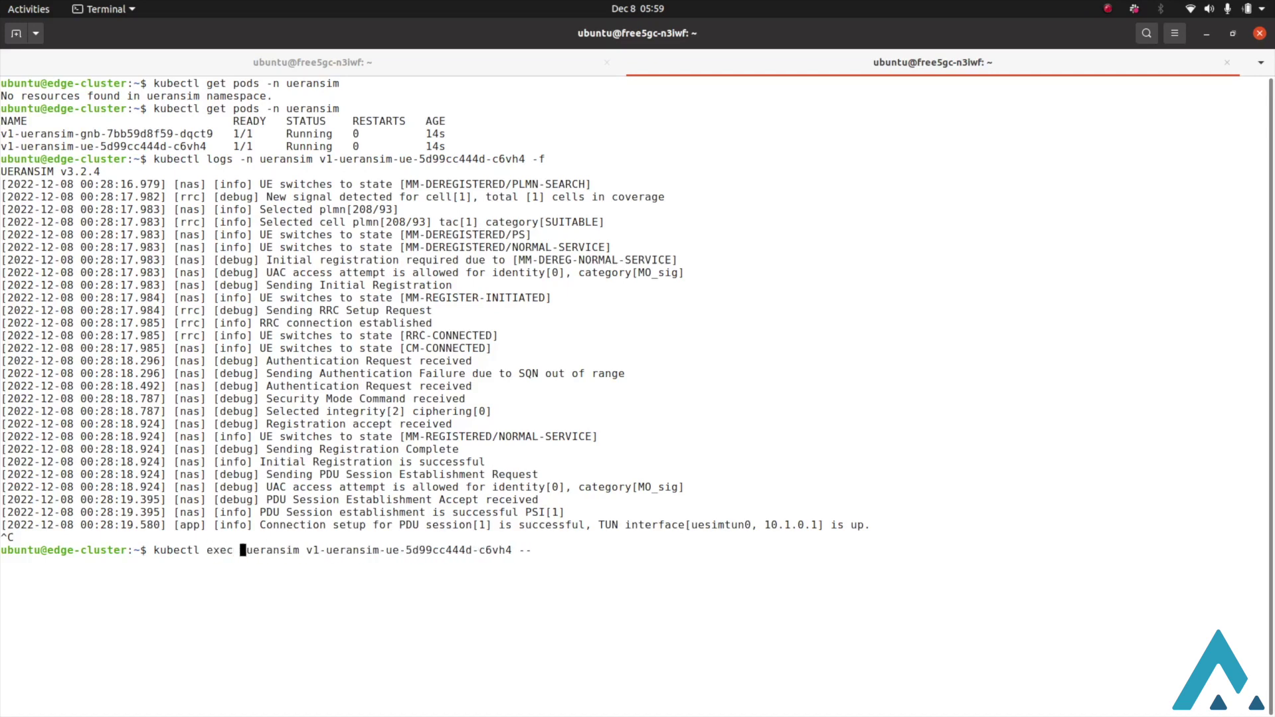
key("Right")
key("Right")
key("Right")
key("Right")
key("Right")
key("Right")
key("Right")
key("Right")
key("Right")
key("Right")
key("Right")
key("Right")
key("Right")
key("Right")
key("Right")
key("Right")
key("Right")
key("Right")
key("Right")
key("Right")
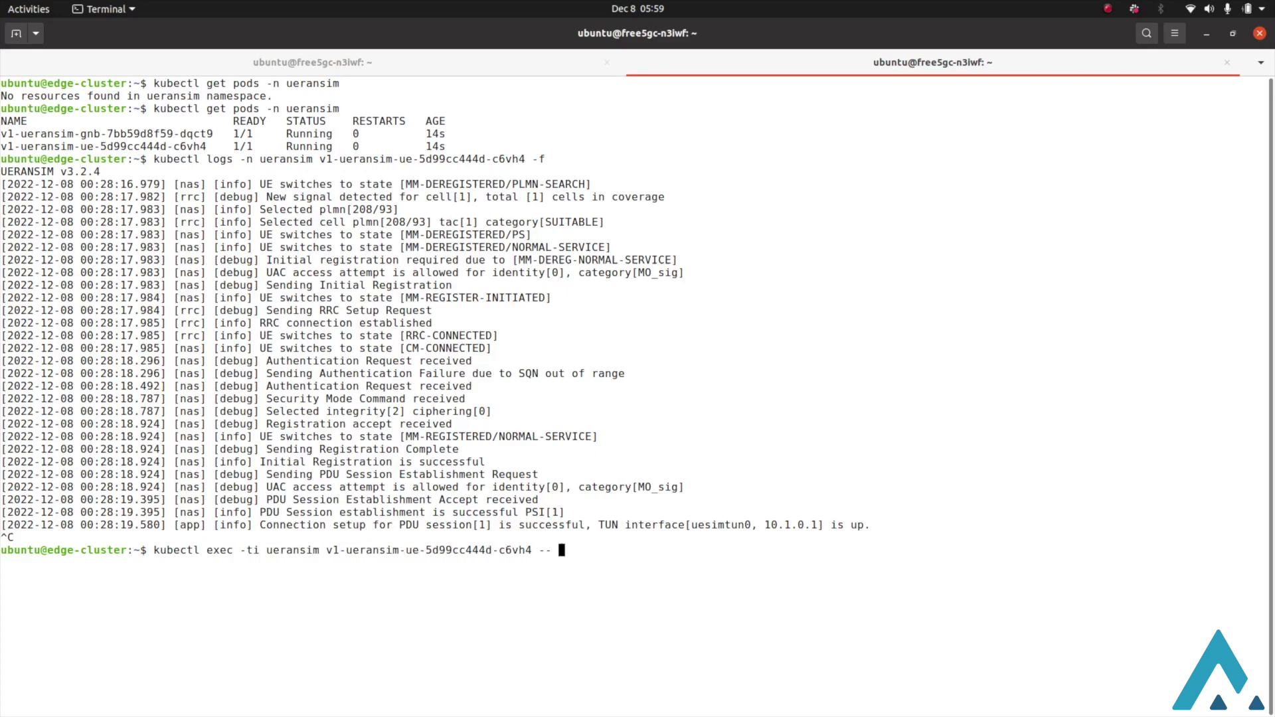
type("ip a")
key("Return")
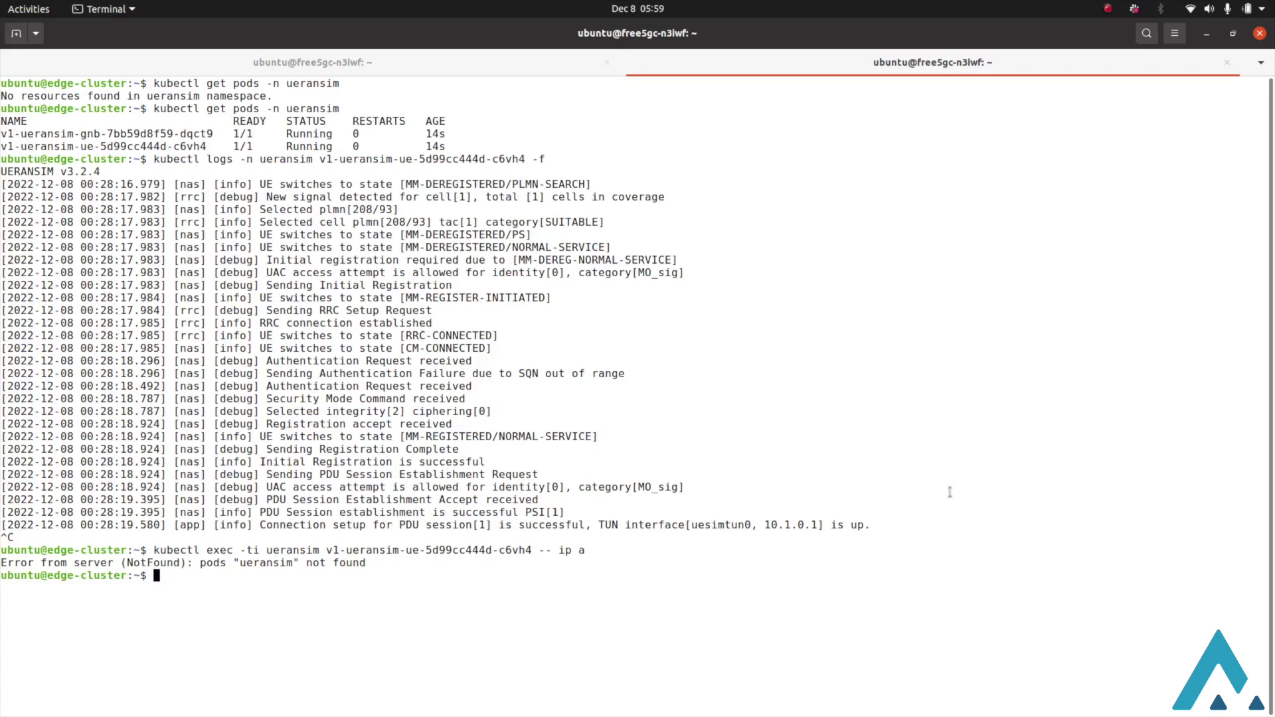
Step: Run kubectl exec -ti -n ueransim v1-ueransim-ue-5d99cc444d-c6vh4 -- ip a and examine the uesimtun0 interface's IP address
key("Up")
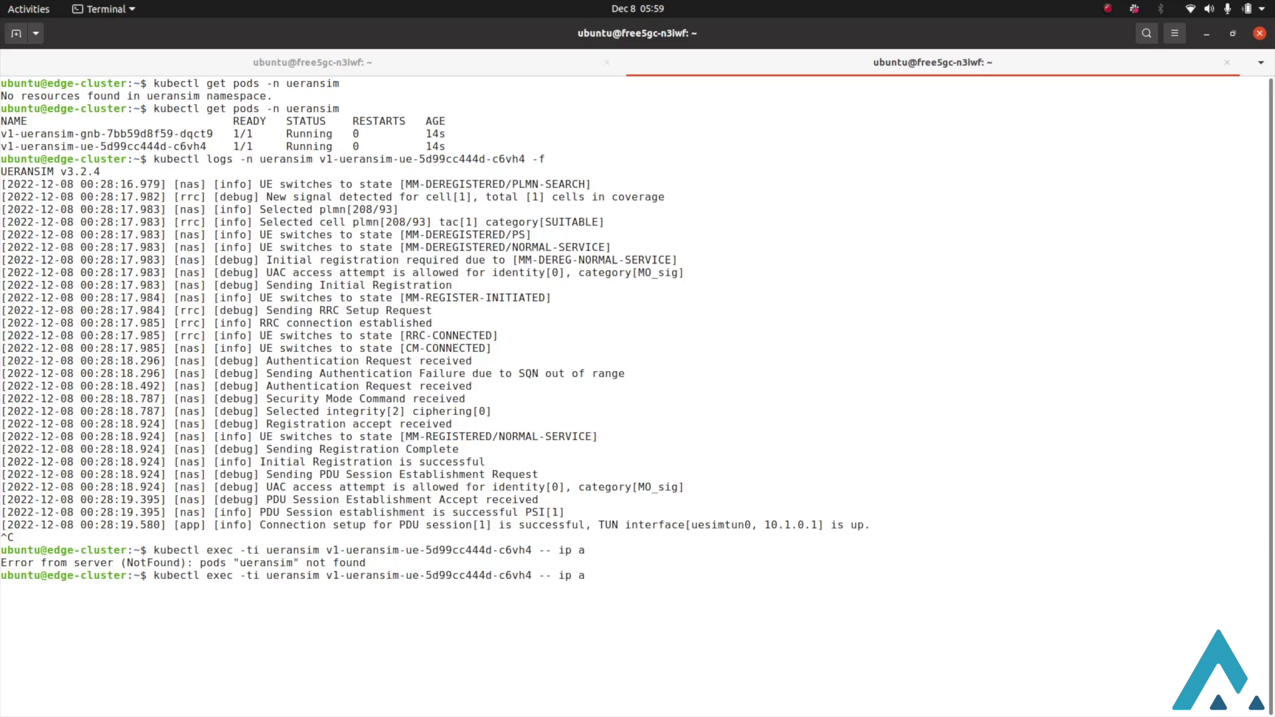
key("Left")
key("Left")
key("Left")
key("Left")
key("Left")
key("Left")
key("Left")
key("Left")
key("Left")
key("Left")
key("Left")
key("Left")
key("Left")
key("Left")
key("Left")
key("Left")
key("Left")
key("Left")
key("Left")
key("Left")
key("Left")
key("Left")
key("Left")
key("Left")
key("Left")
key("Left")
key("Left")
key("Left")
key("Left")
key("Left")
type("-n")
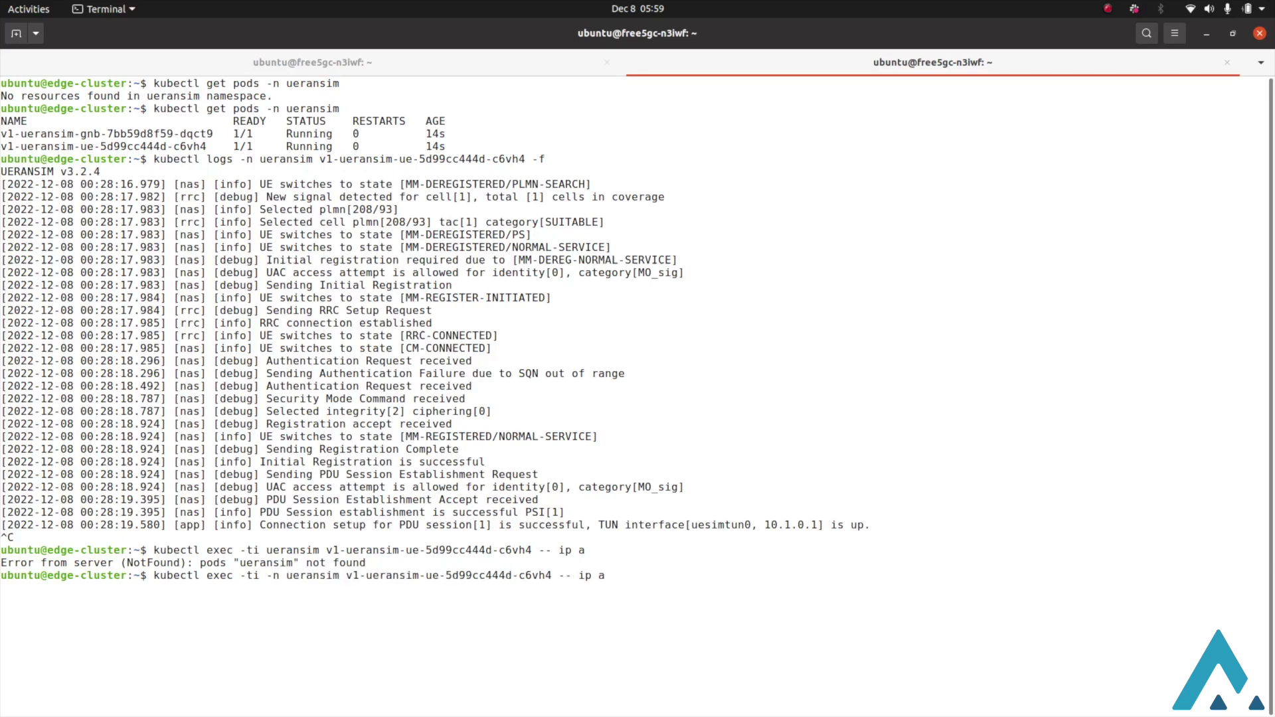
key("Return")
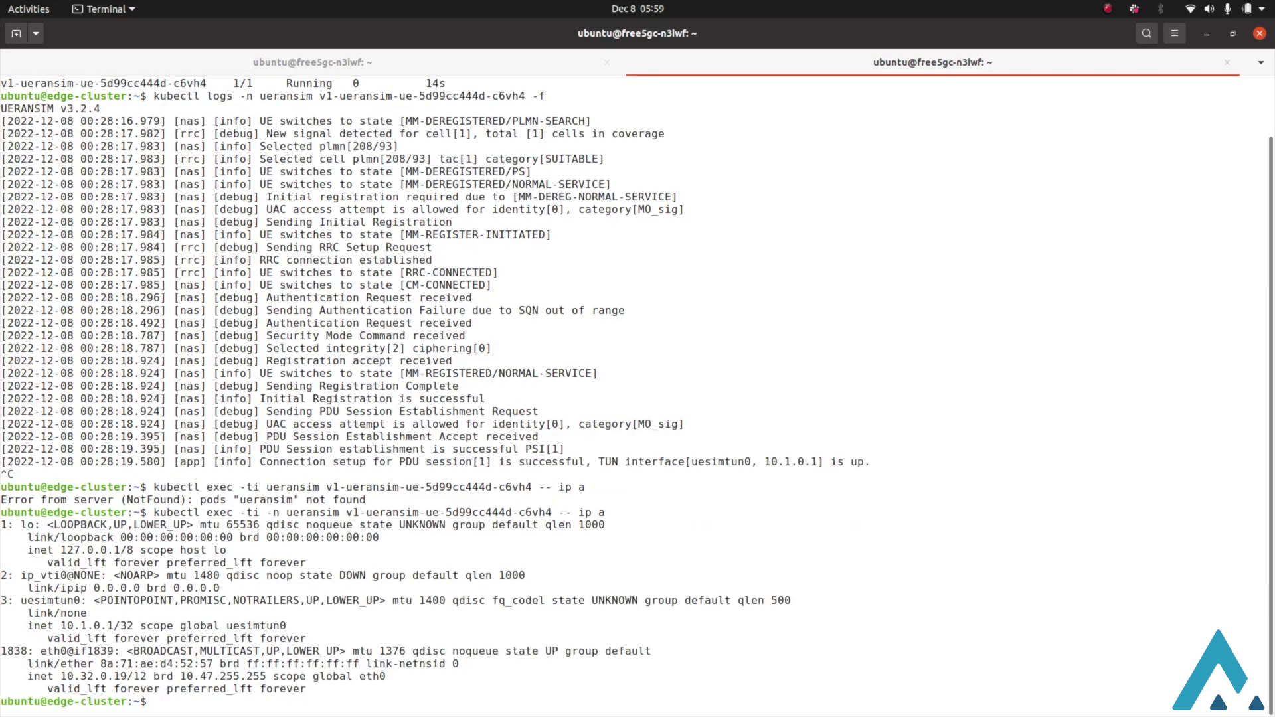
double_click(57, 601)
left_click_drag(67, 626, 117, 626)
left_click(118, 625)
key("Up")
key("BackSpace")
key("BackSpace")
key("BackSpace")
key("BackSpace")
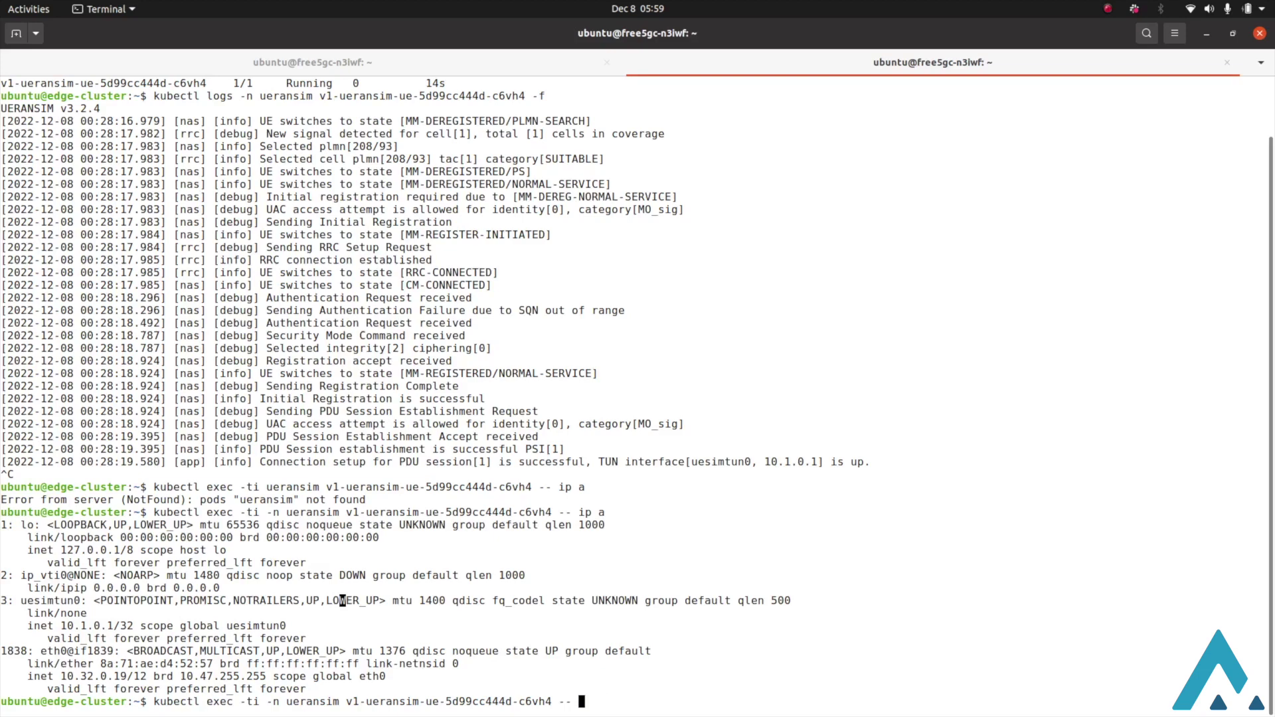
type("ping -I")
double_click(40, 600)
right_click(40, 600)
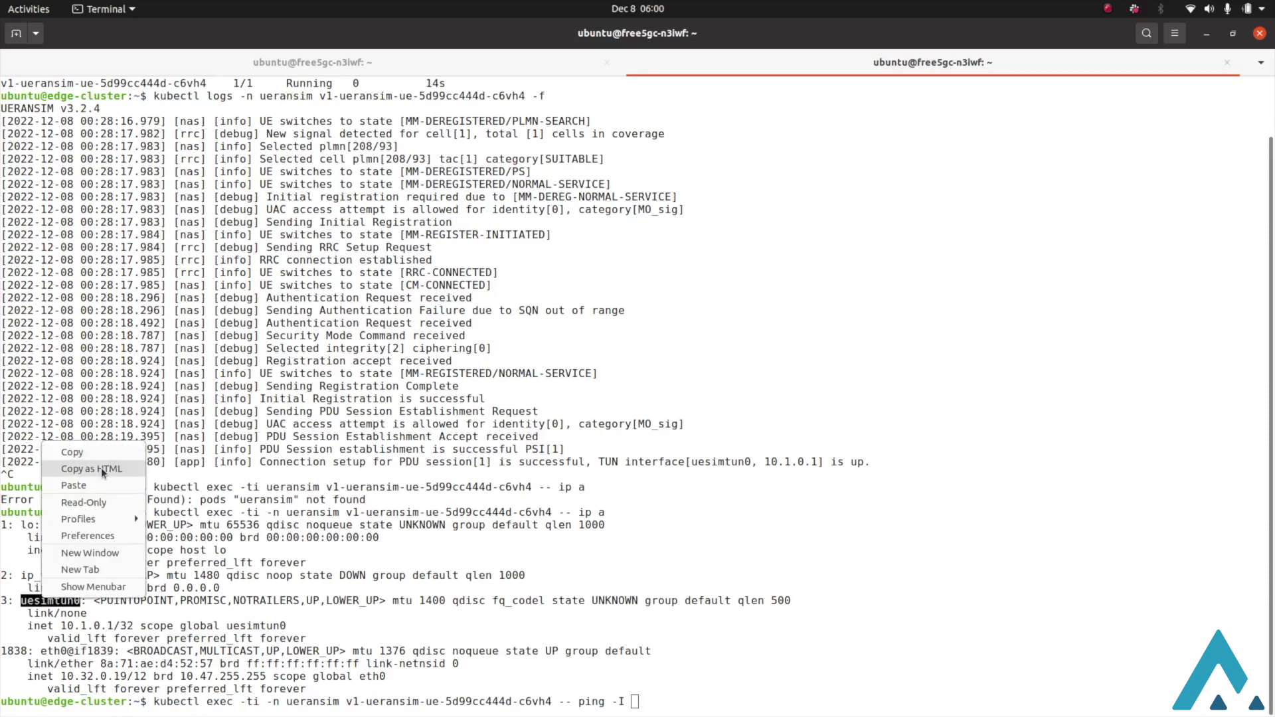
left_click(60, 451)
right_click(770, 343)
left_click(794, 387)
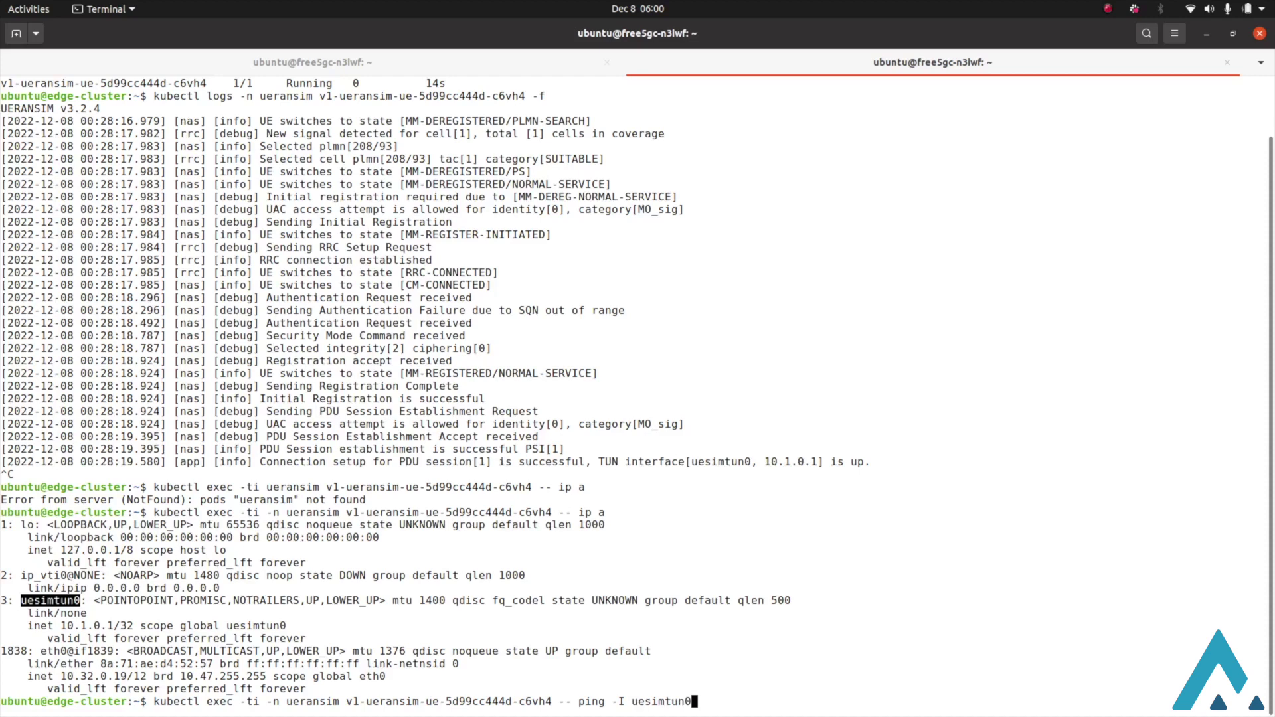
type("www.google.com")
key("Return")
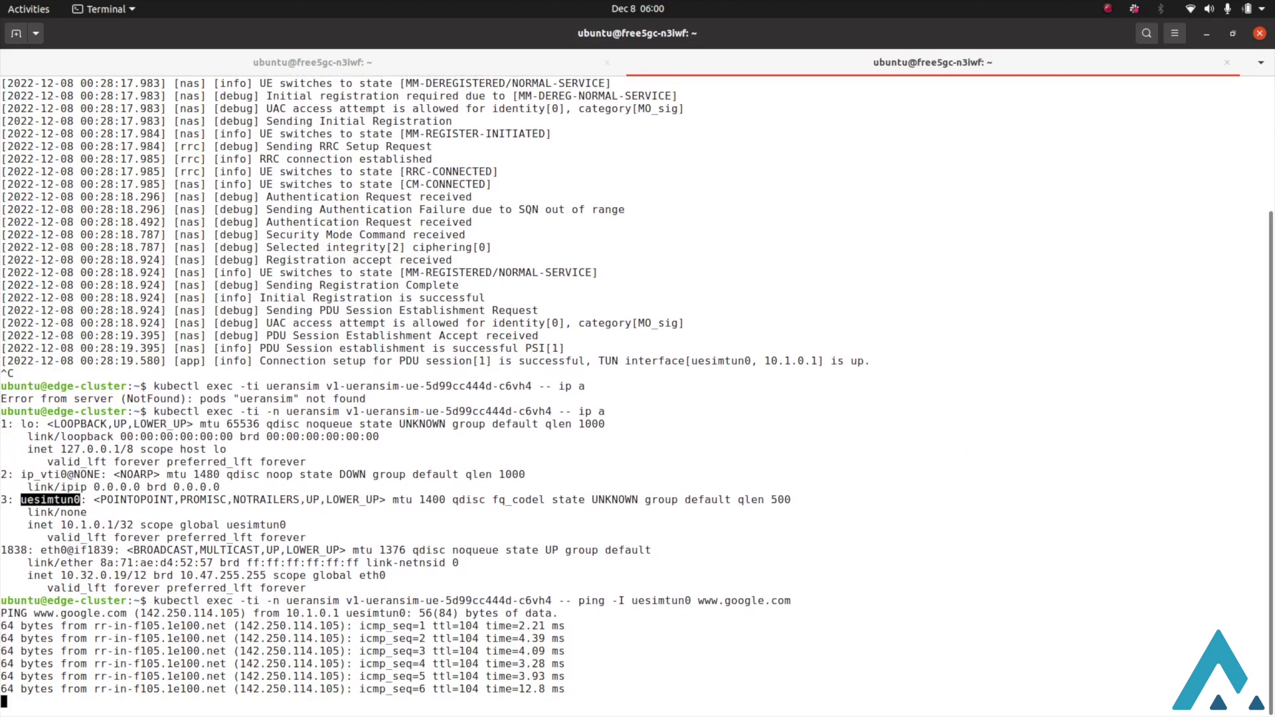
key("ctrl+c")
Step: Switch to the cloud-vm terminal and look up the UPF pod's IP with kubectl get pods v1-free5gc-upf-upf-9878d884-wj4hk -owide
left_click(550, 67)
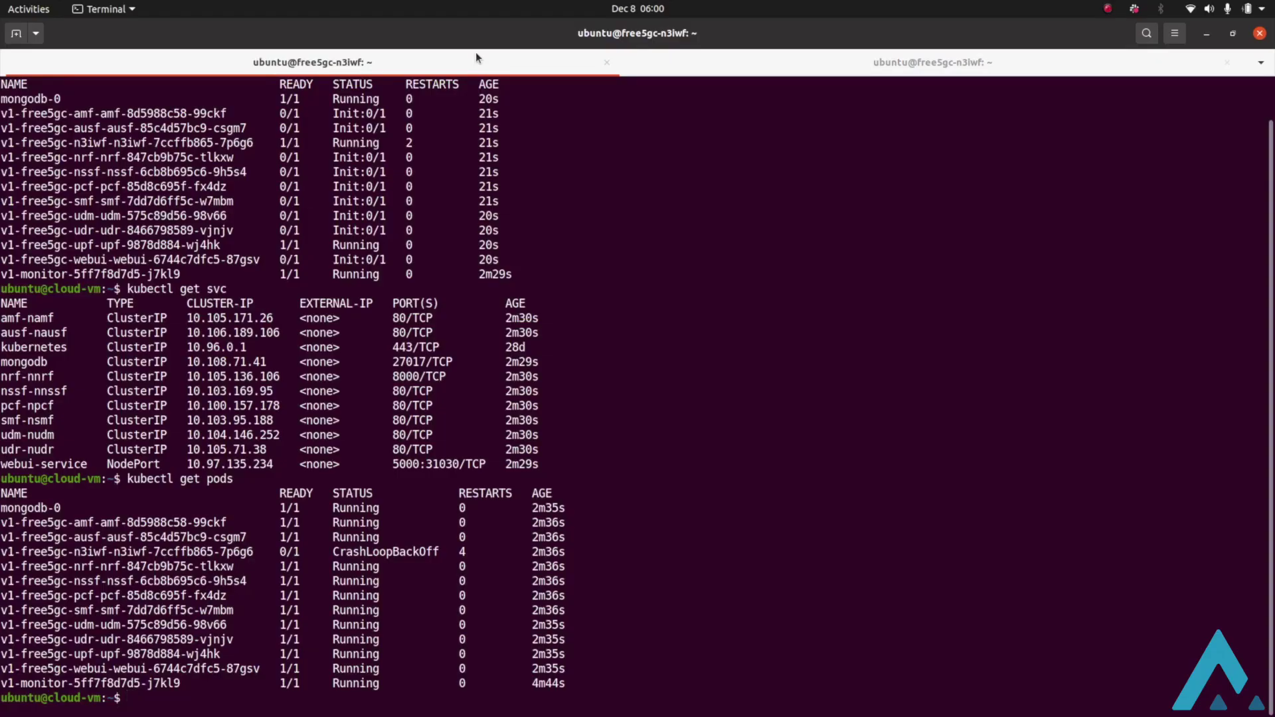
type("kubectl get pods v1-")
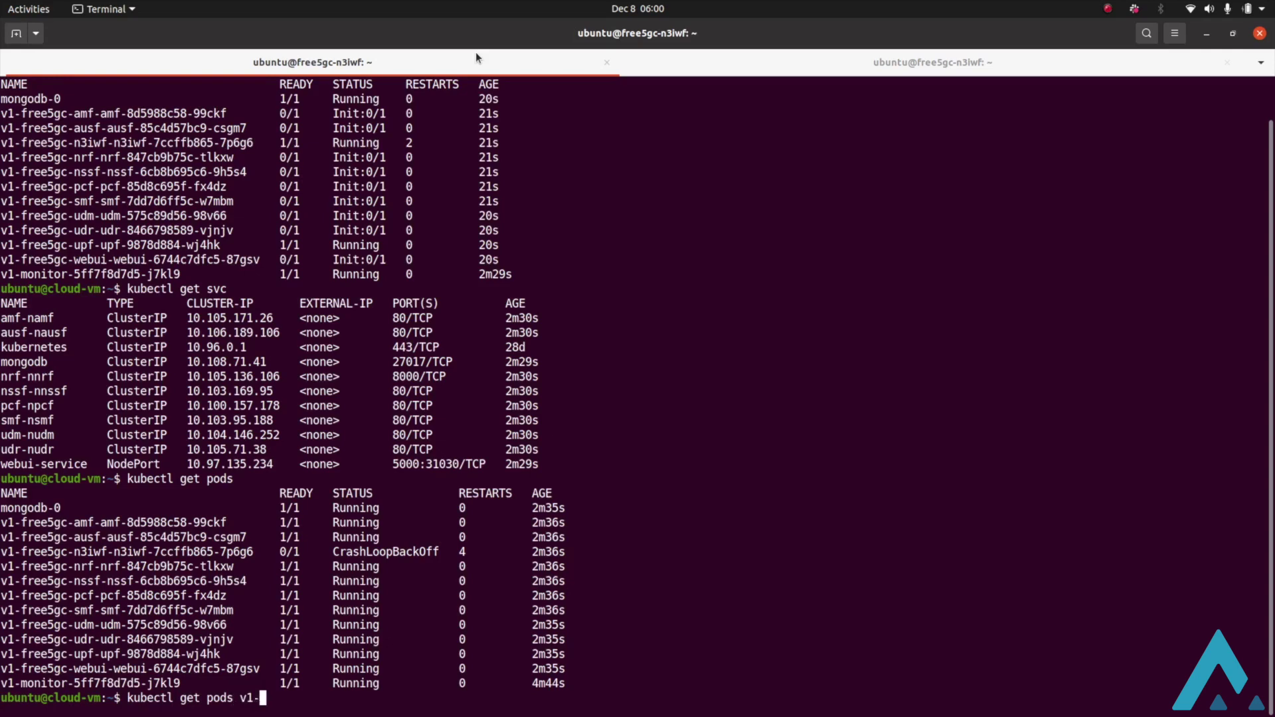
type("free5gc-u")
key("Tab")
type("-owide")
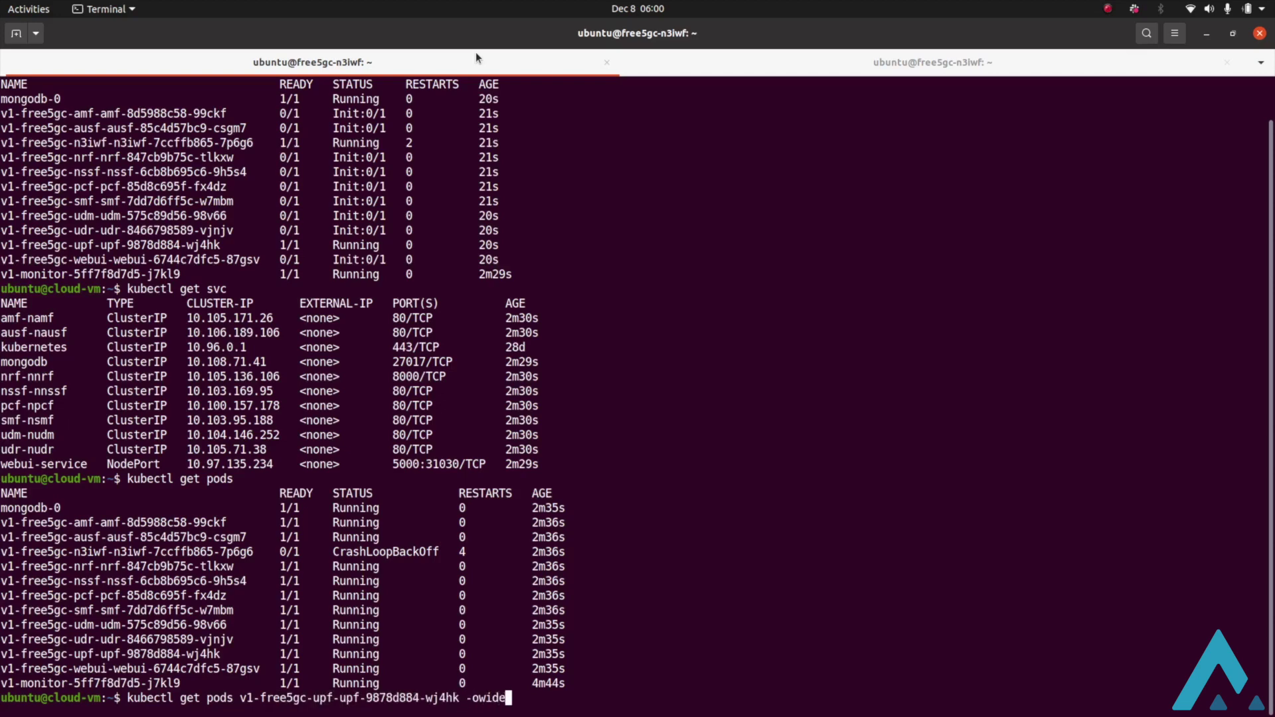
key("Return")
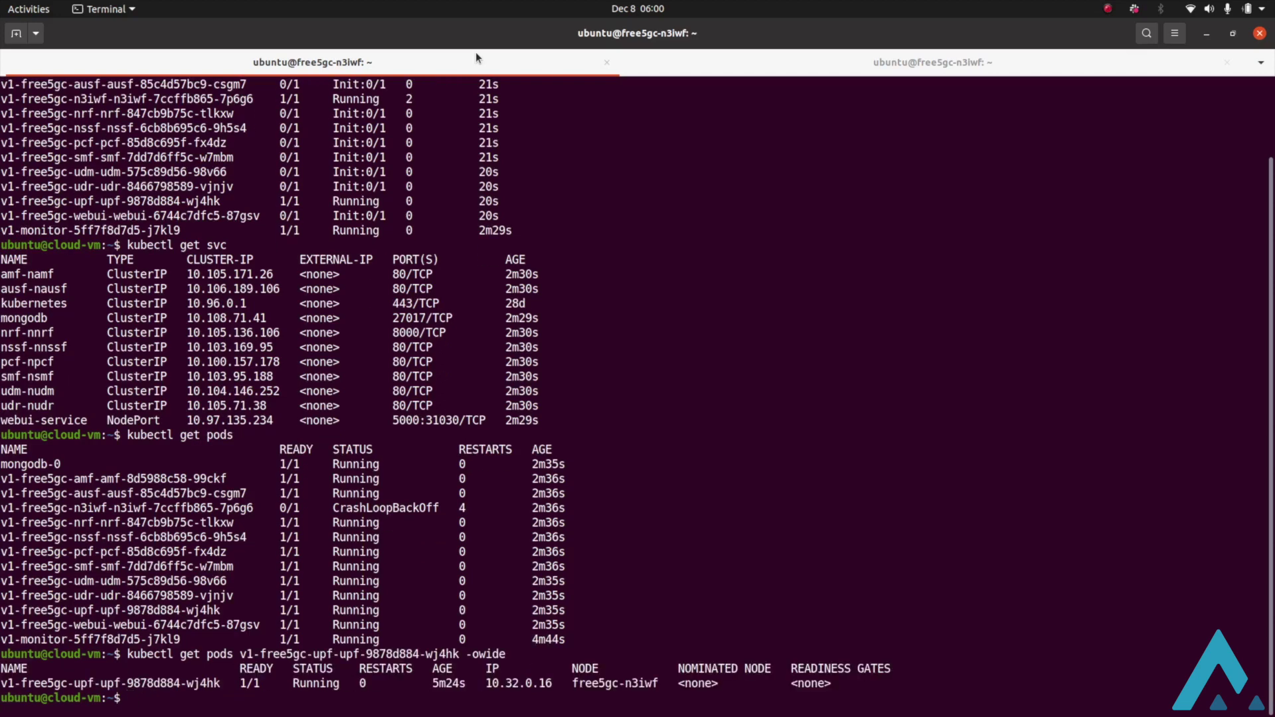
double_click(511, 684)
left_click(522, 698)
left_click(1038, 61)
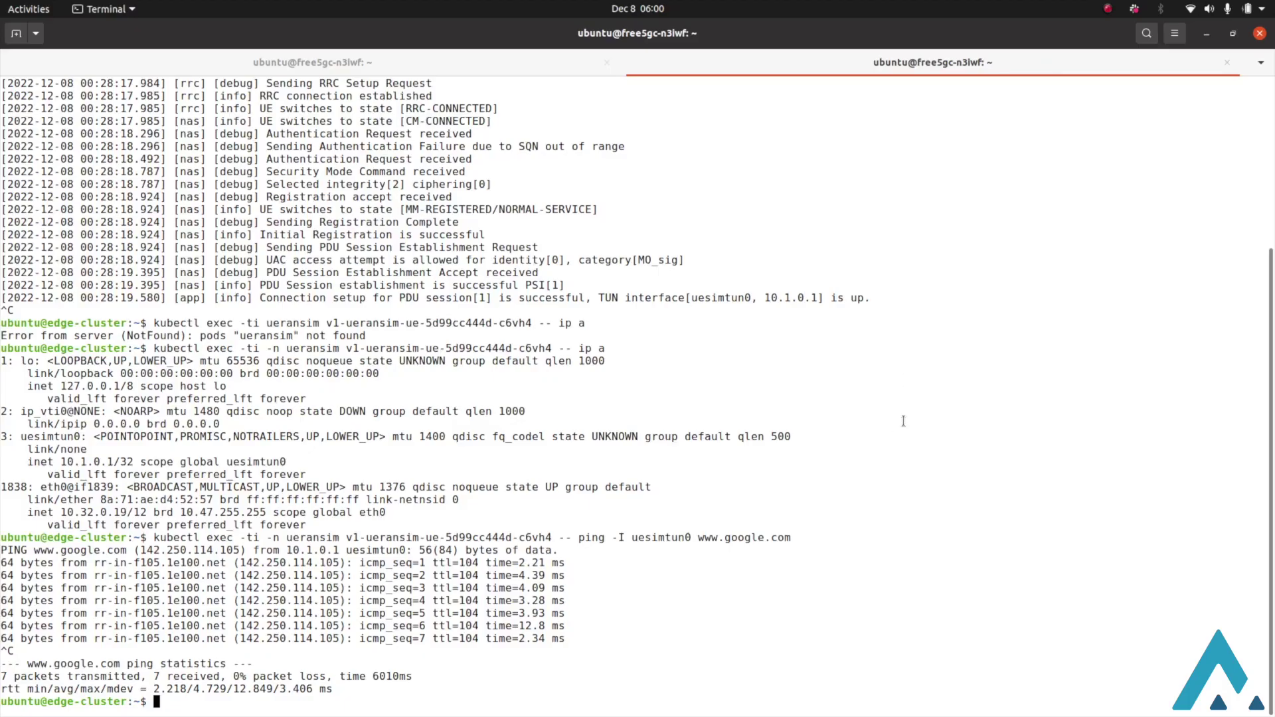
key("Up")
key("Left")
key("Left")
key("Left")
key("Left")
key("Left")
key("Left")
key("Left")
key("Left")
key("Left")
key("Left")
key("Left")
key("Left")
key("Left")
key("Left")
key("Left")
key("Left")
key("Left")
key("Left")
key("Left")
key("Left")
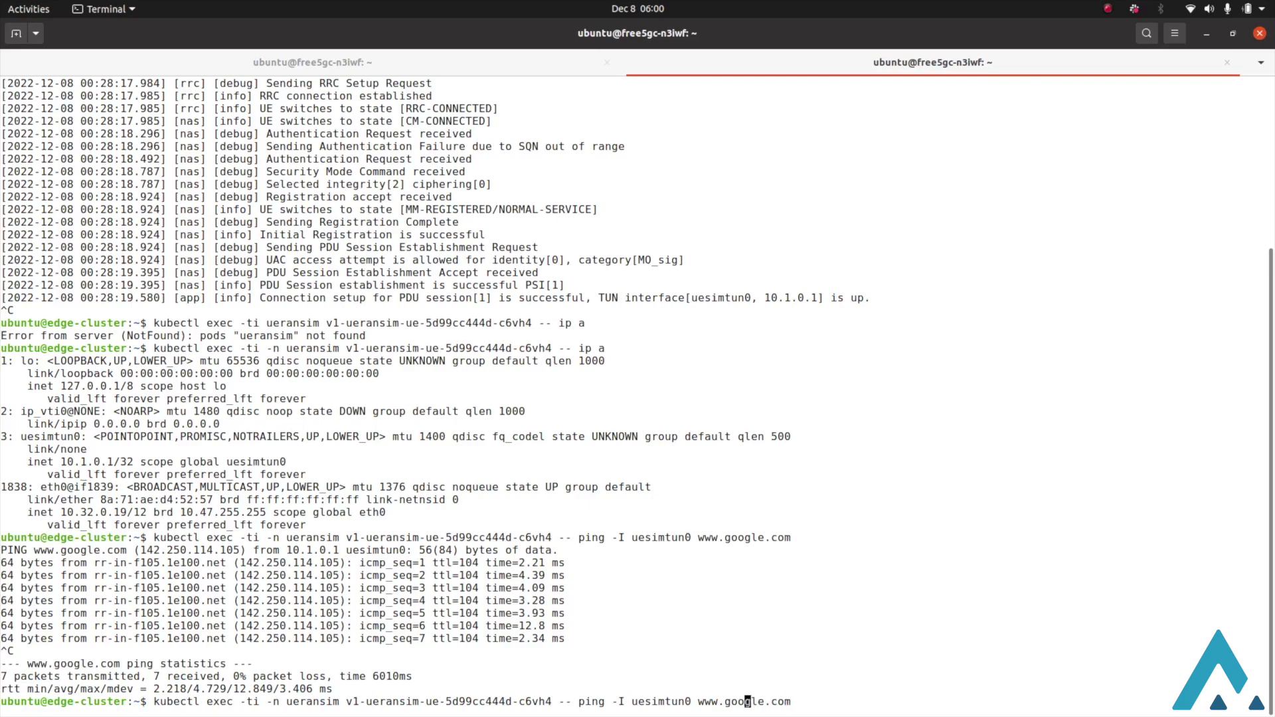
key("Left")
key("Left")
key("Left")
key("Left")
key("Left")
key("BackSpace")
key("BackSpace")
key("BackSpace")
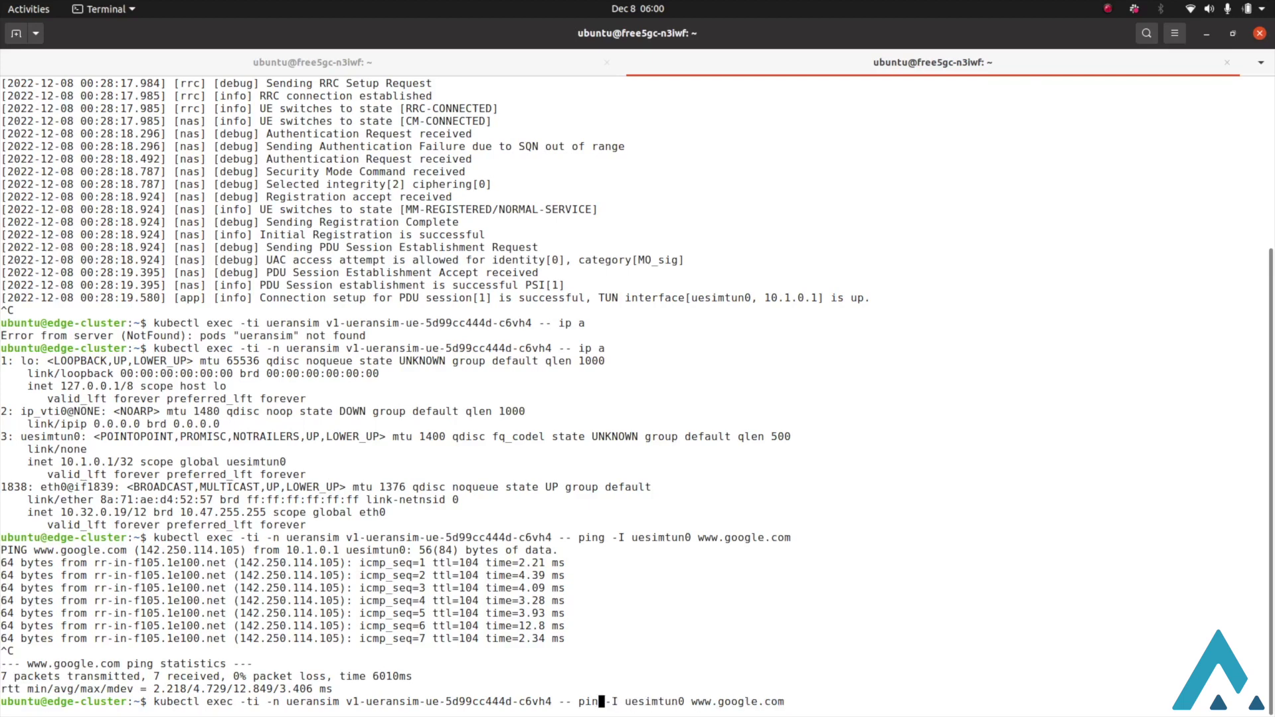
key("BackSpace")
type("tracer")
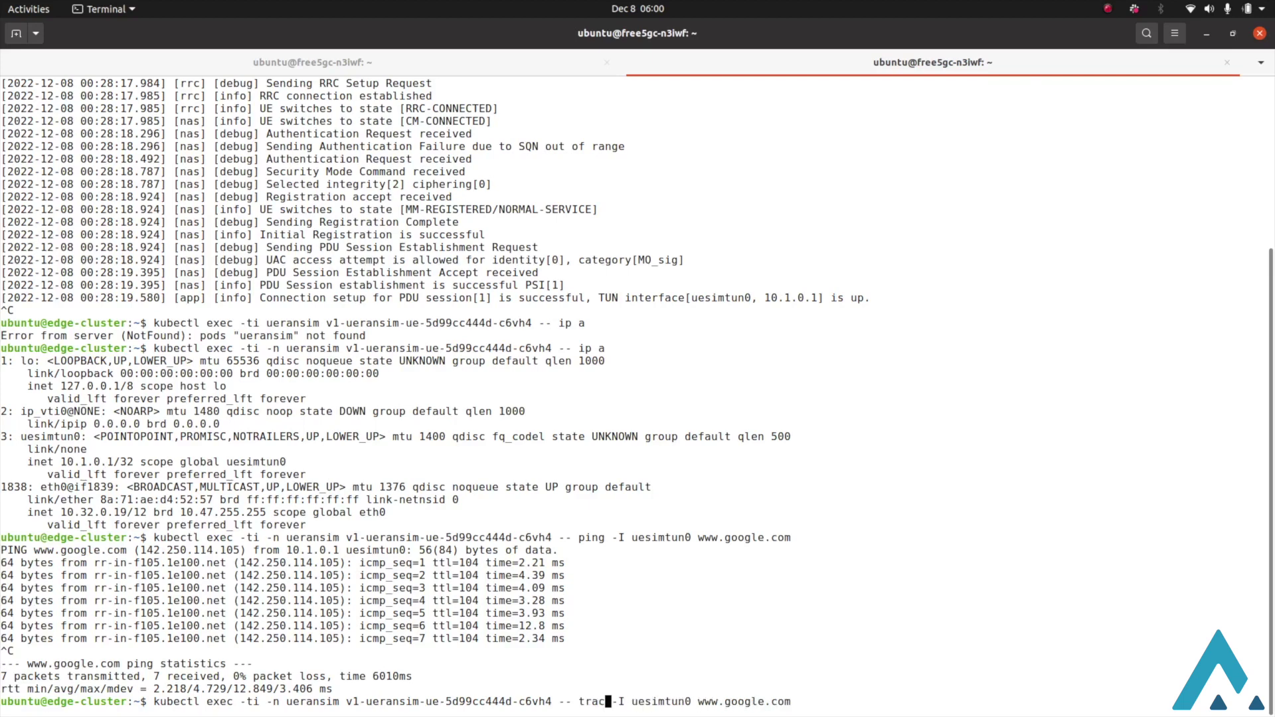
type("oute")
key("Right")
key("Right")
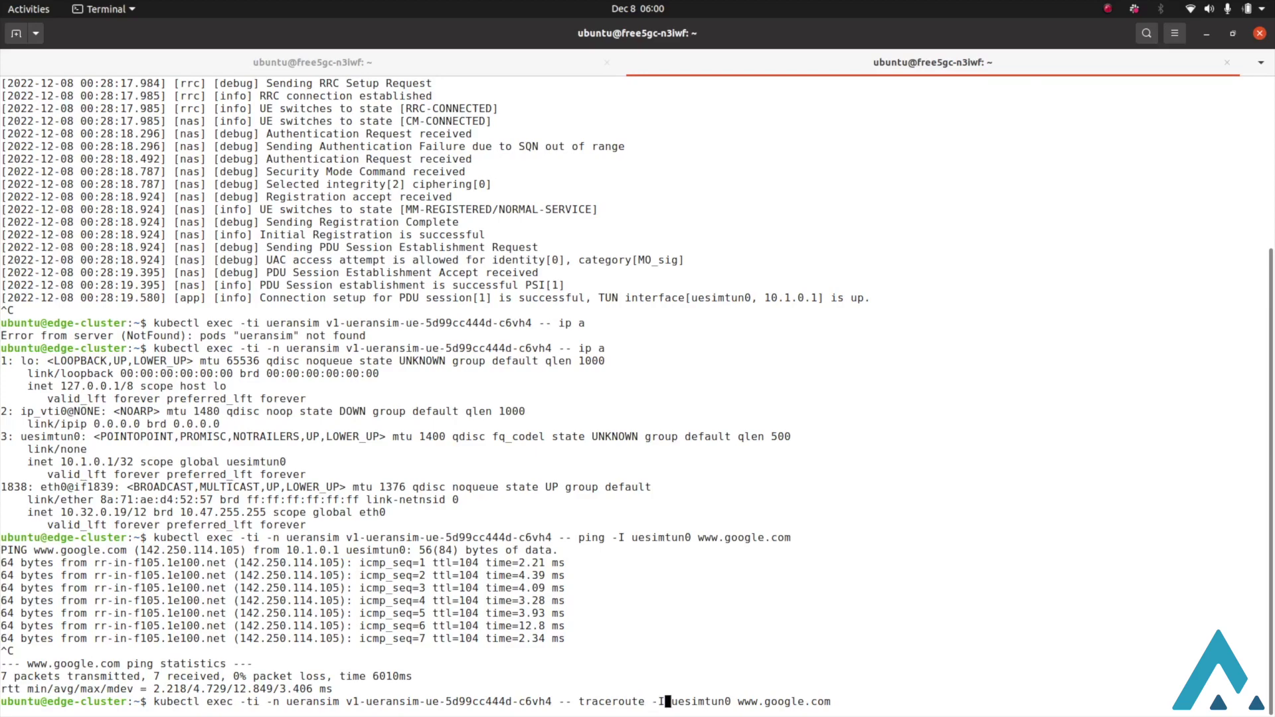
key("Delete")
key("Delete")
type("i")
key("Return")
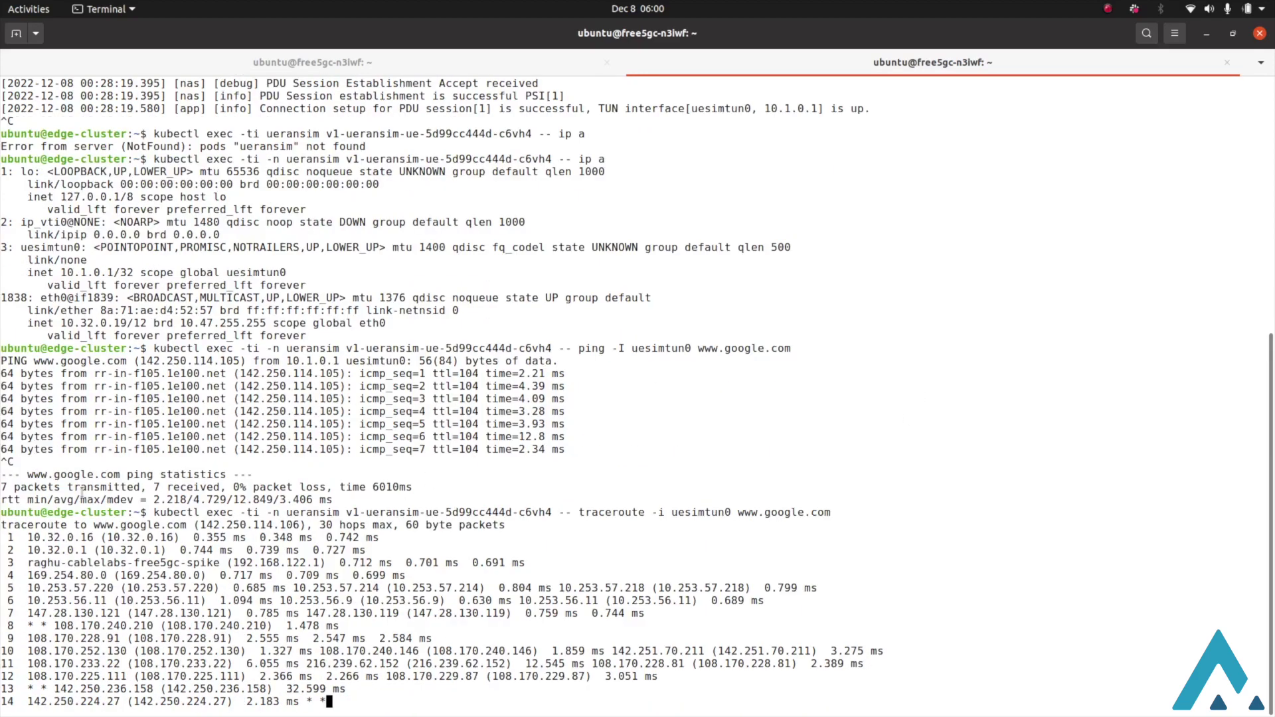
Step: Compare the traceroute's first-hop address with the UPF pod's IP in the cloud-vm terminal, and return to the edge-cluster terminal
left_click_drag(28, 538, 103, 539)
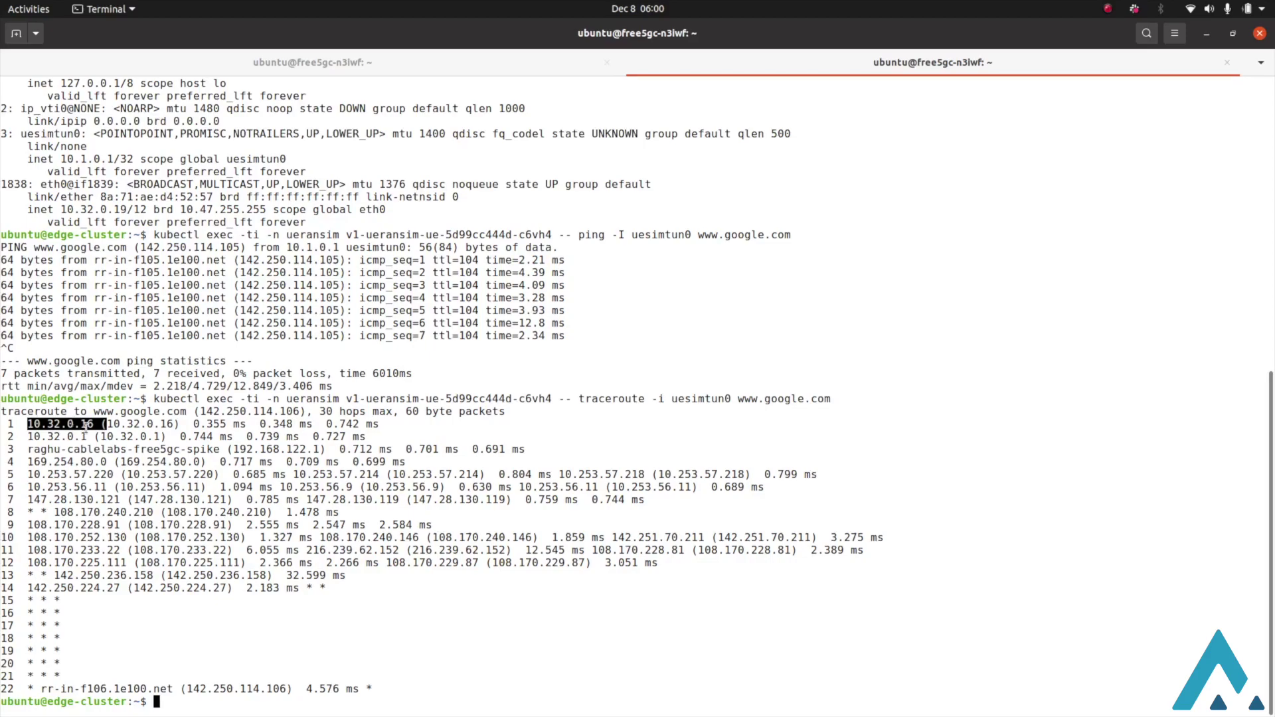
left_click(391, 66)
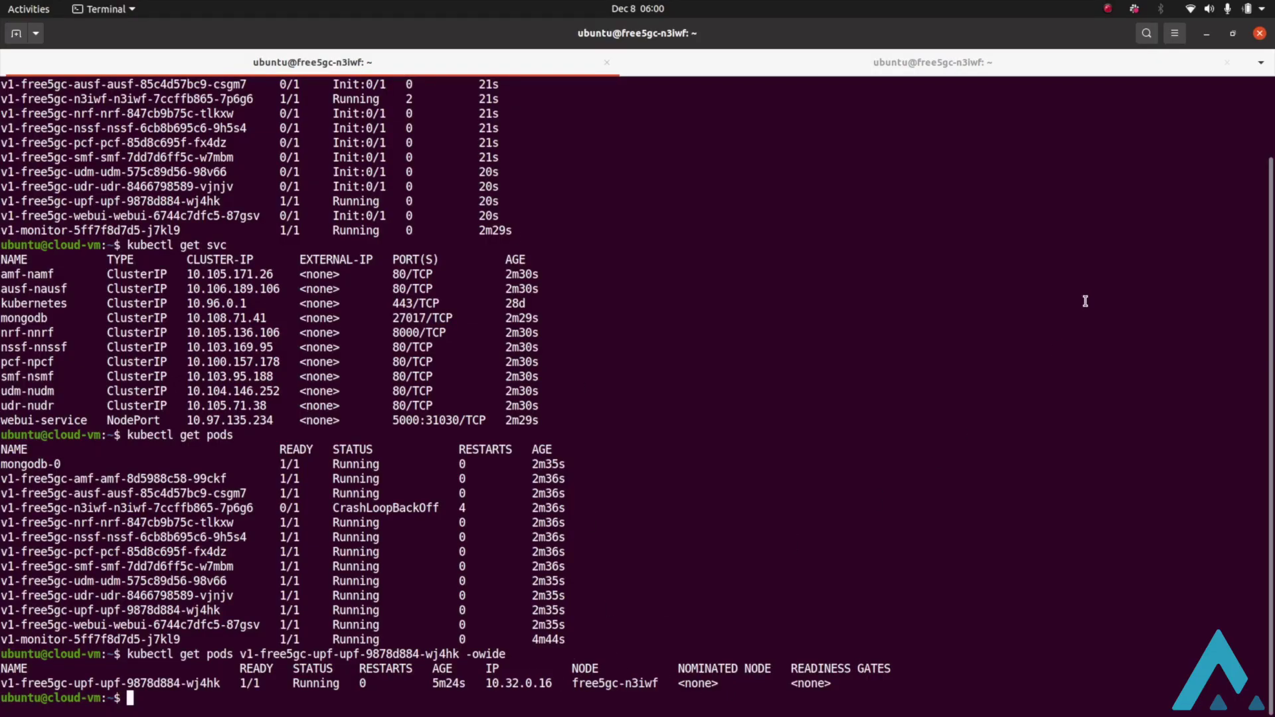
left_click(987, 62)
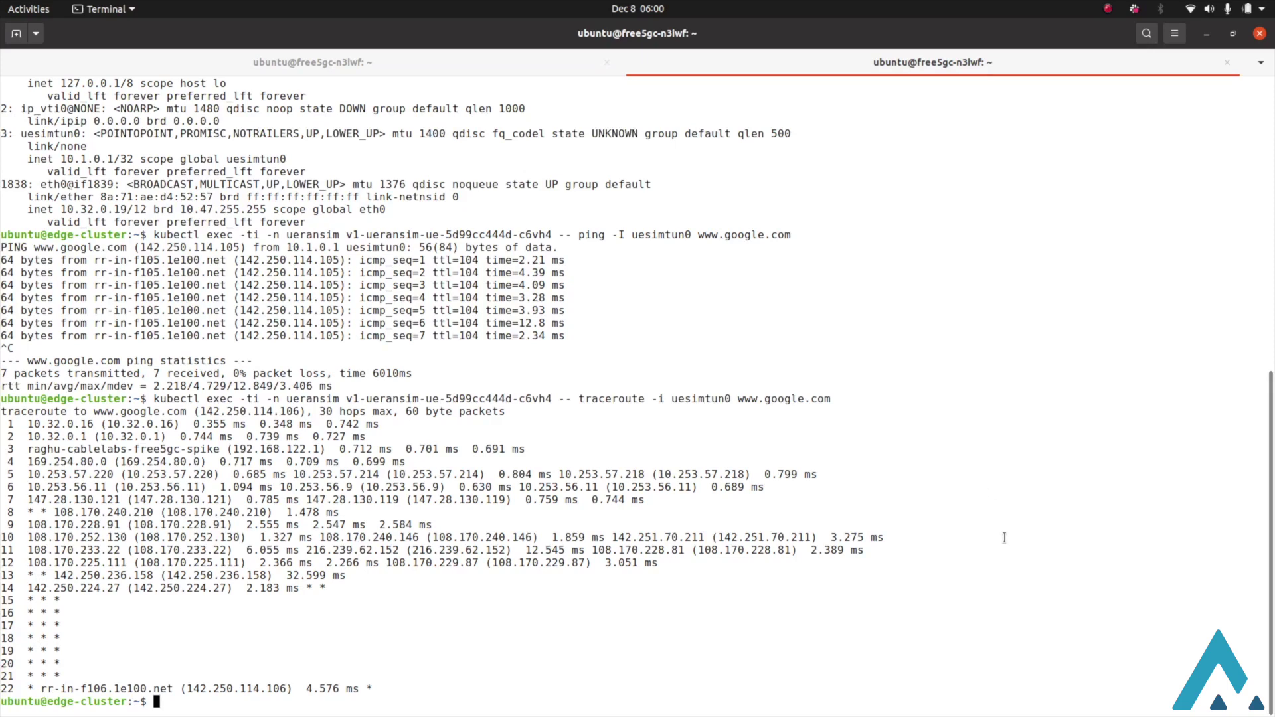